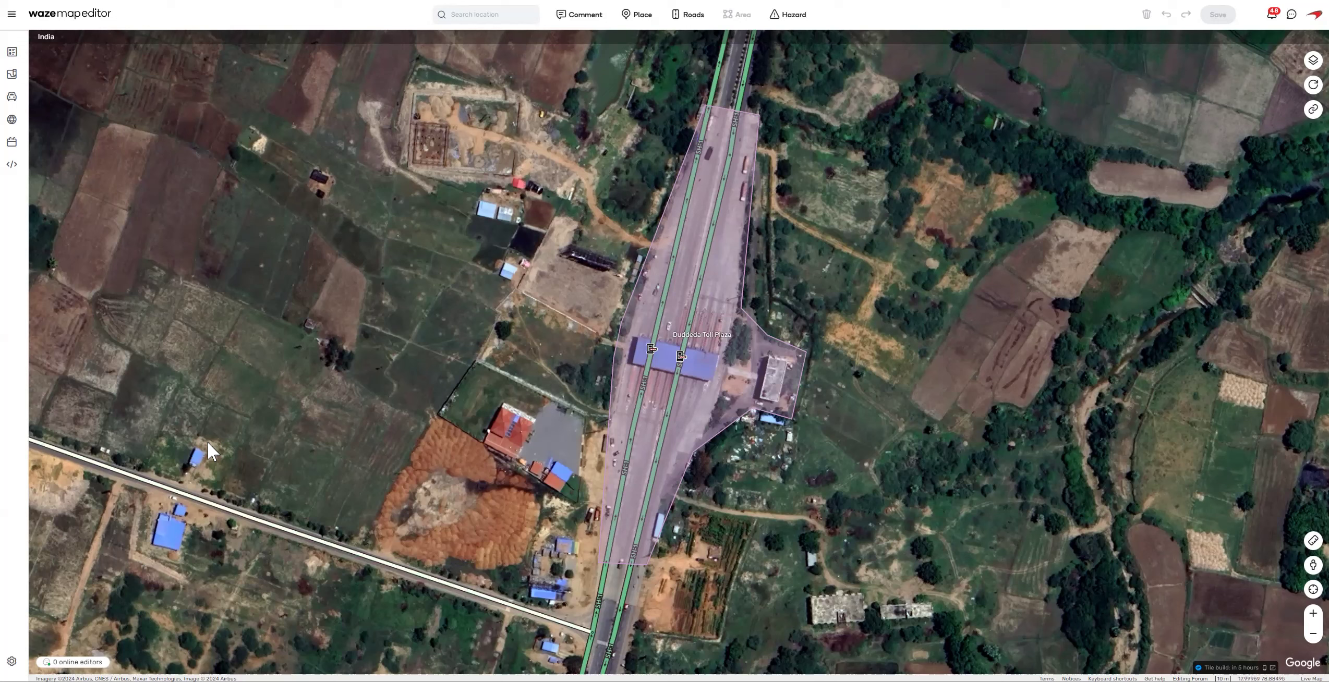
Step: Select the Duddeda Toll Plaza area and open Street View just south of the booths to examine the toll canopy
click(726, 413)
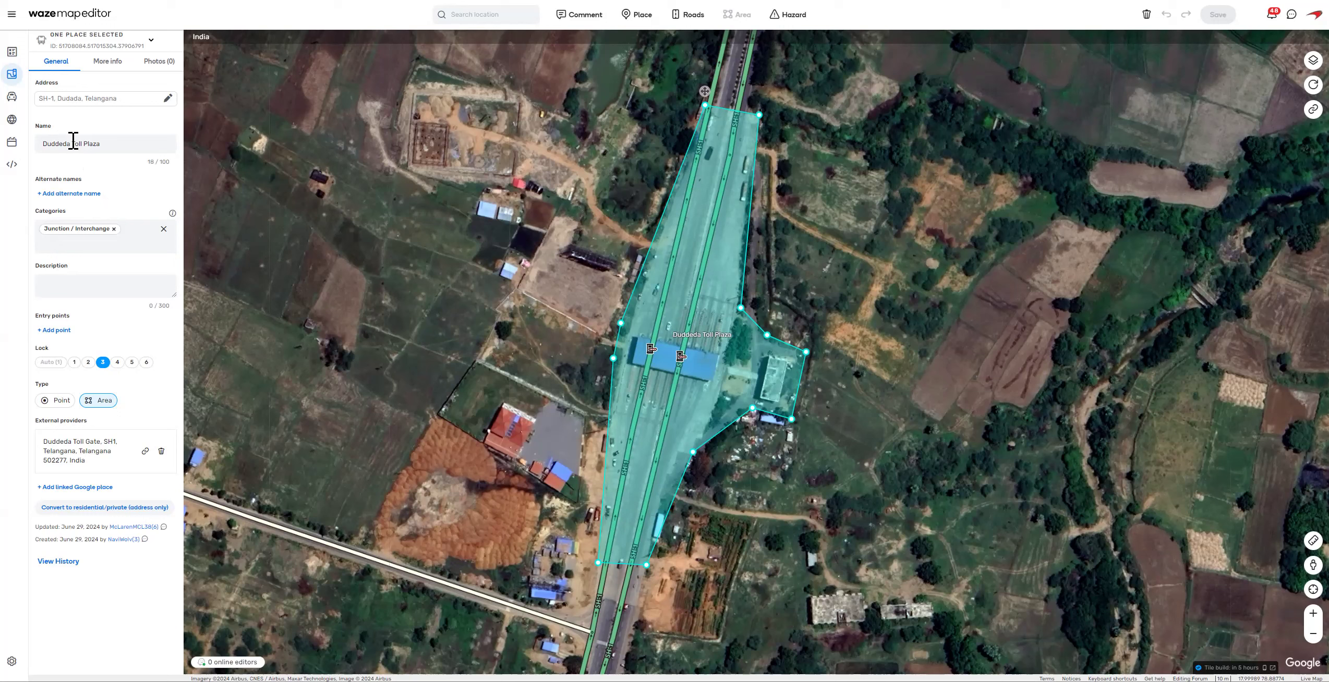
mouse_move(1313, 565)
mouse_down()
mouse_move(912, 508)
mouse_move(652, 417)
mouse_move(646, 390)
mouse_move(681, 416)
mouse_up()
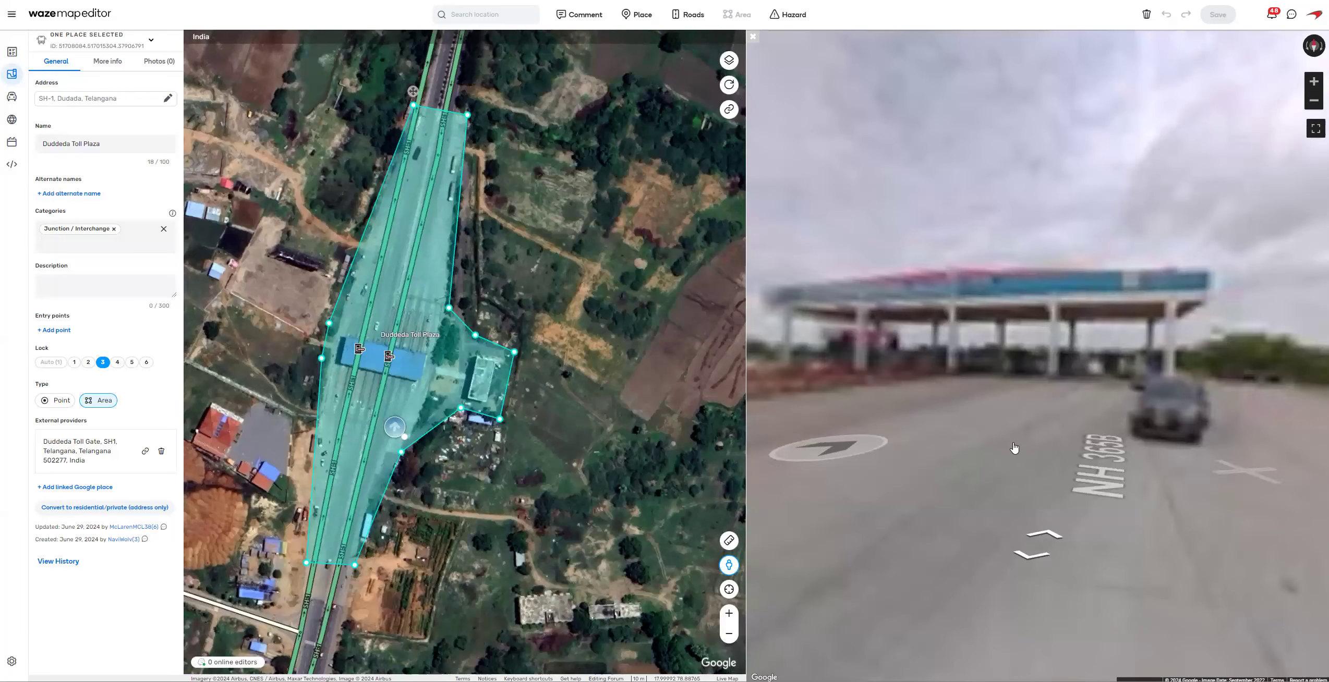
scroll(983, 417, up, 3)
drag(944, 333, 1127, 478)
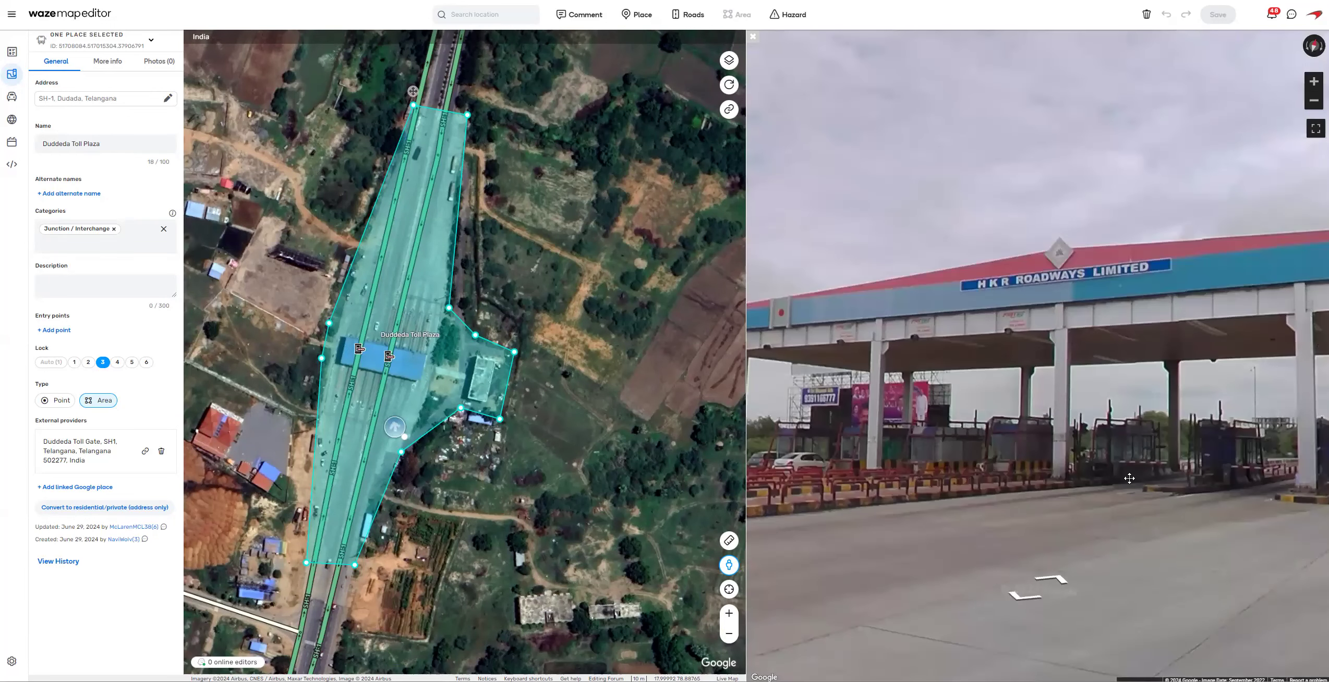
drag(983, 427, 1126, 415)
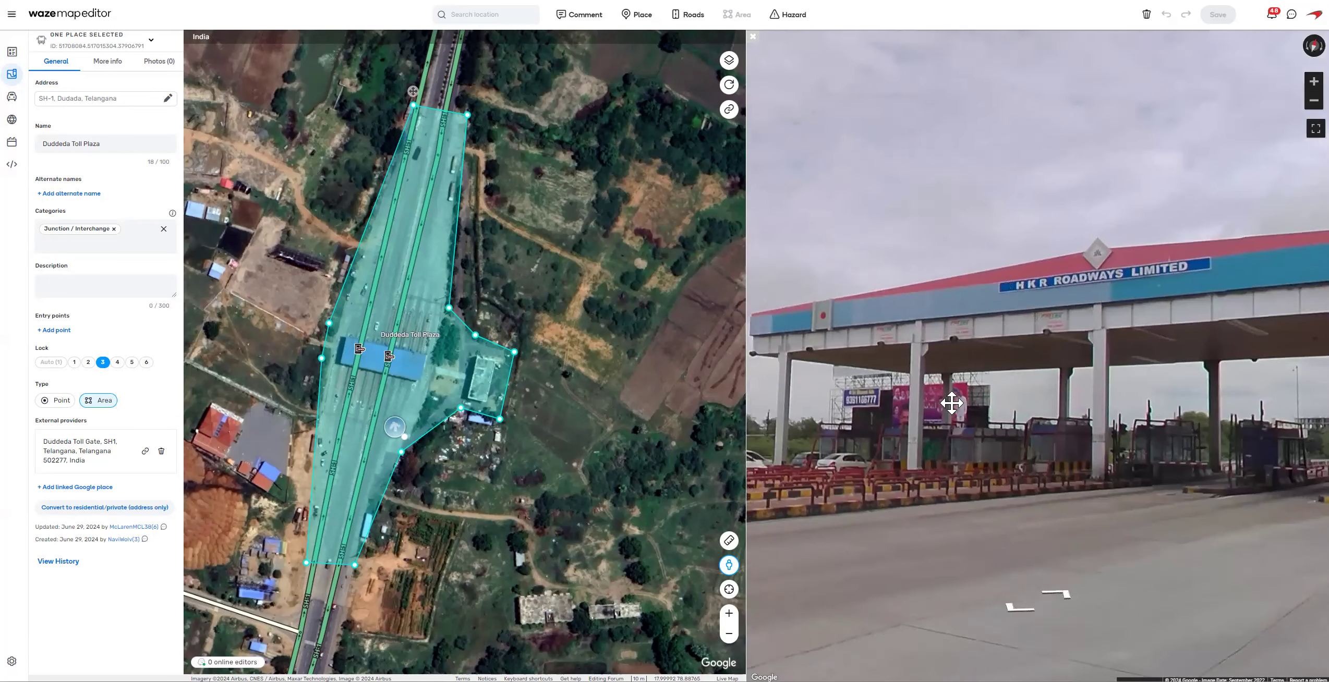
scroll(995, 487, down, 3)
Step: Turn Street View southward and follow the highway away from the booths to examine where the plaza's widened roadway ends
drag(995, 486, 985, 445)
drag(877, 437, 956, 464)
drag(829, 467, 1155, 482)
click(1062, 490)
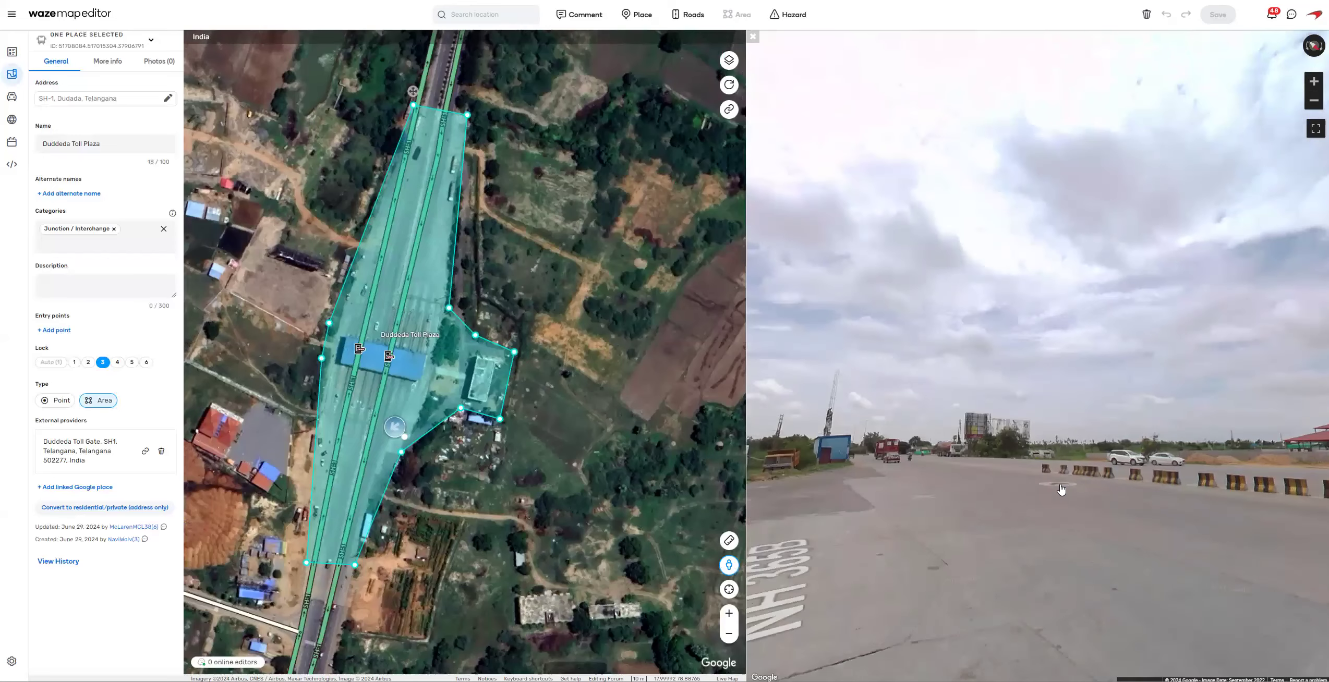
click(884, 492)
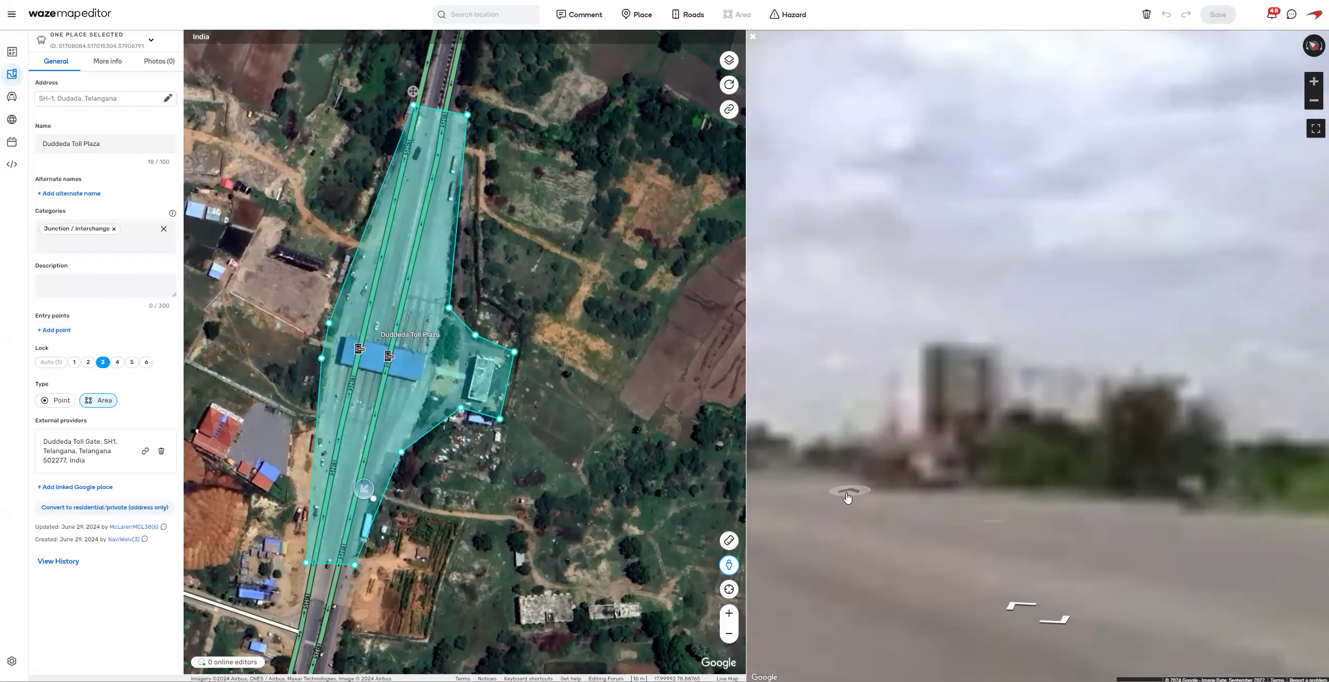
click(847, 499)
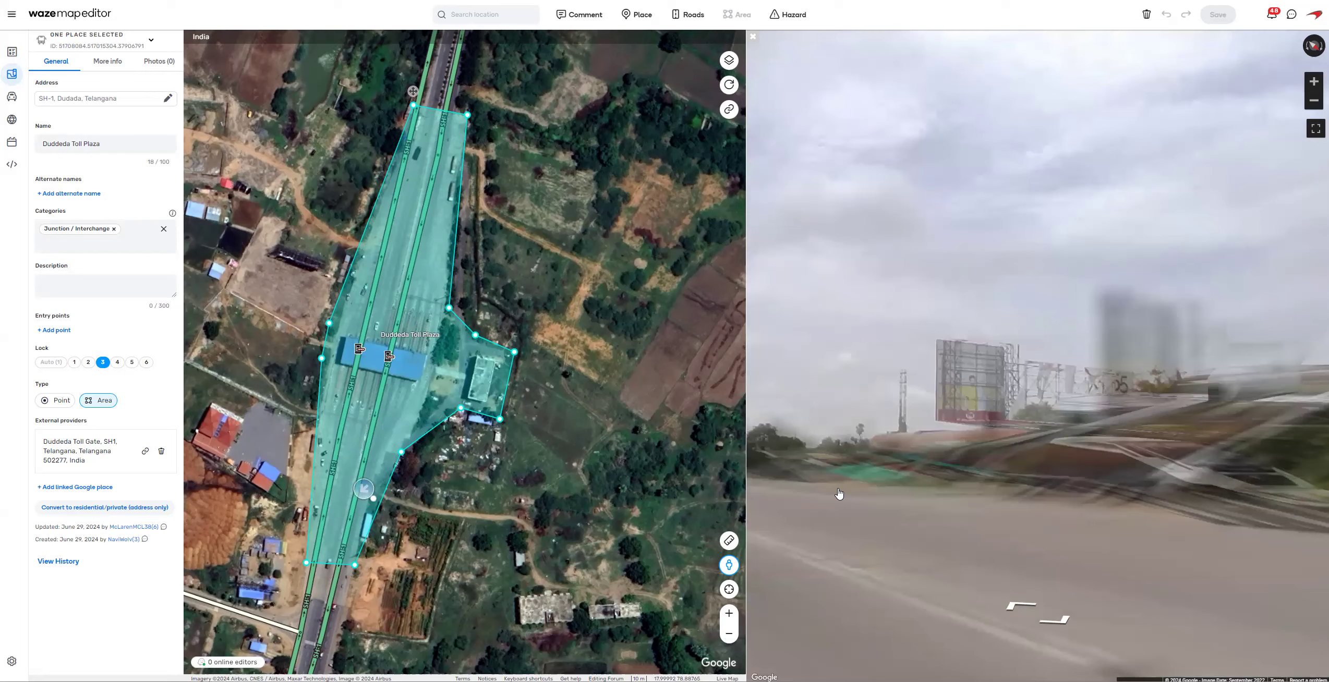
Step: Turn Street View back north near the side road and advance toward the booths to examine the plaza's southern approach
drag(1075, 543, 767, 490)
drag(1179, 466, 845, 548)
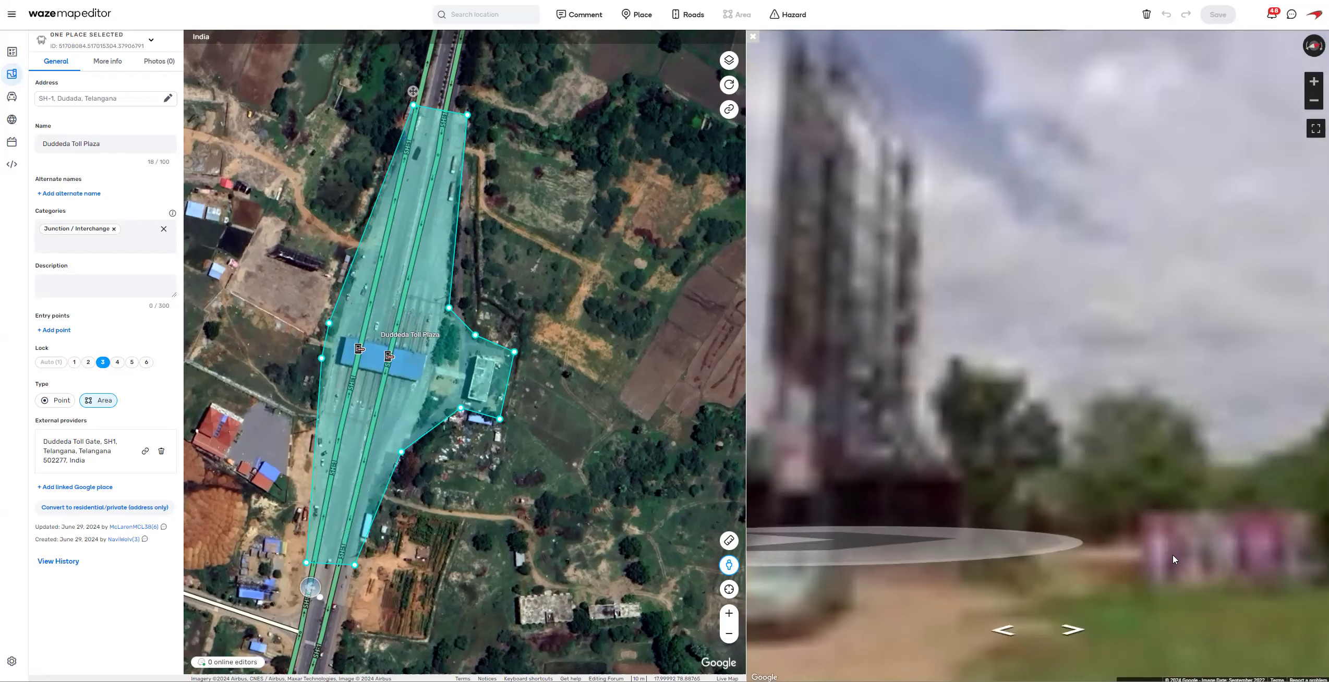
drag(1273, 529, 845, 470)
drag(1279, 508, 971, 531)
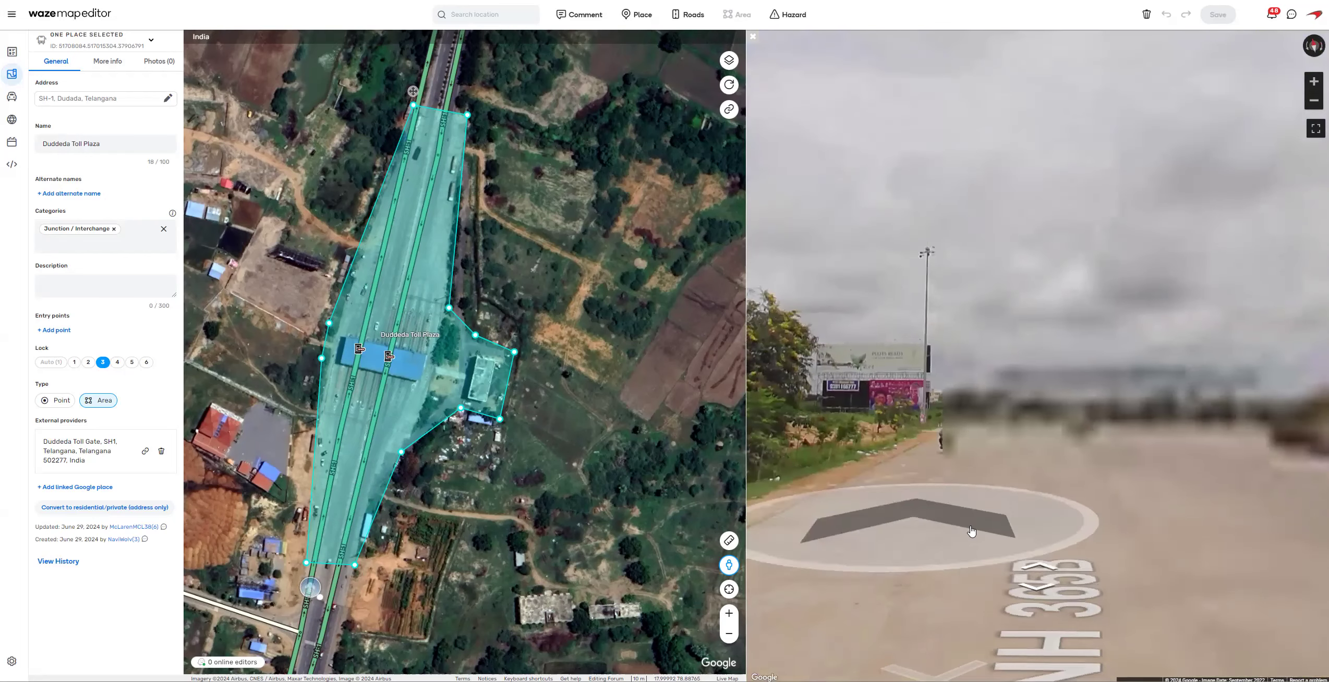
click(1040, 590)
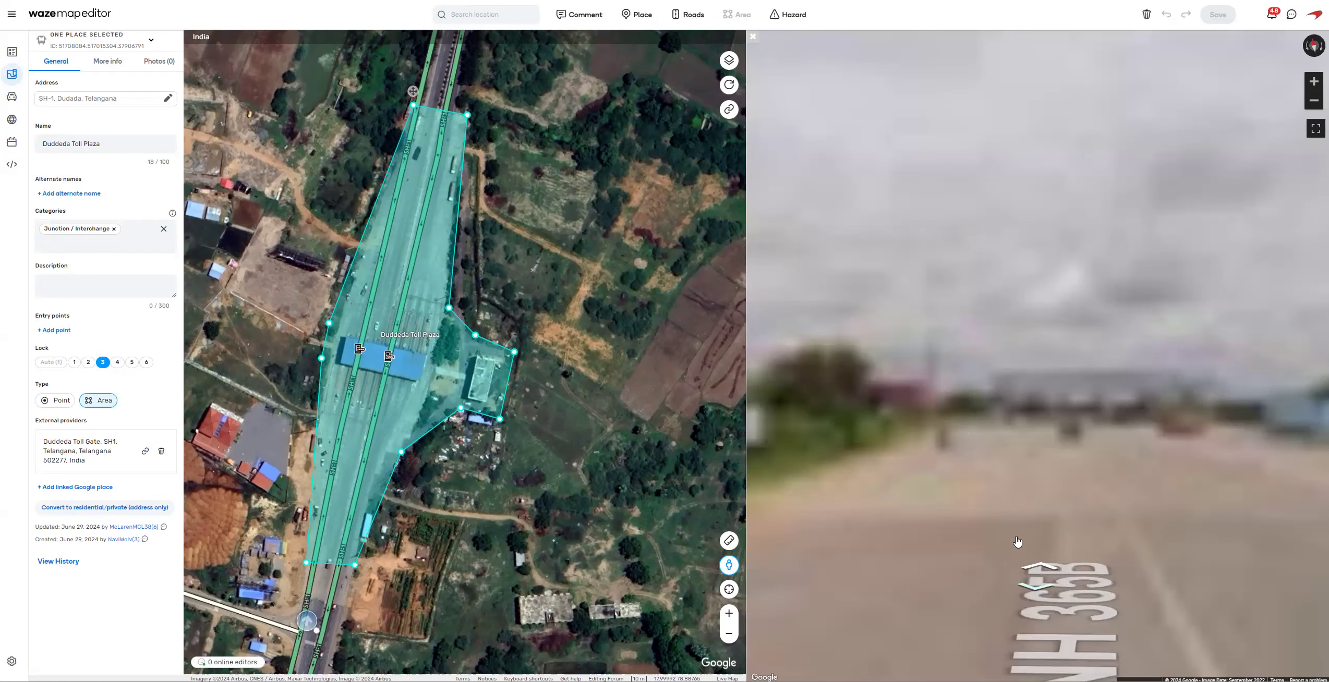
drag(1193, 443, 990, 449)
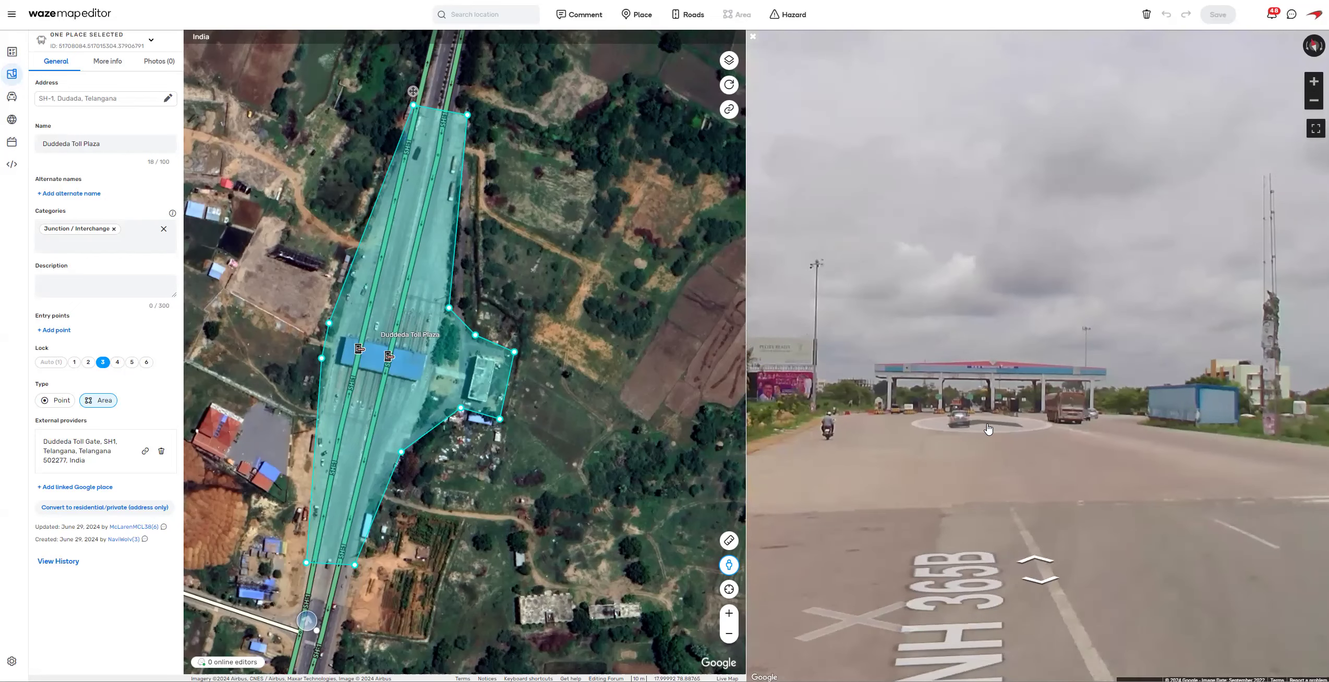
click(989, 429)
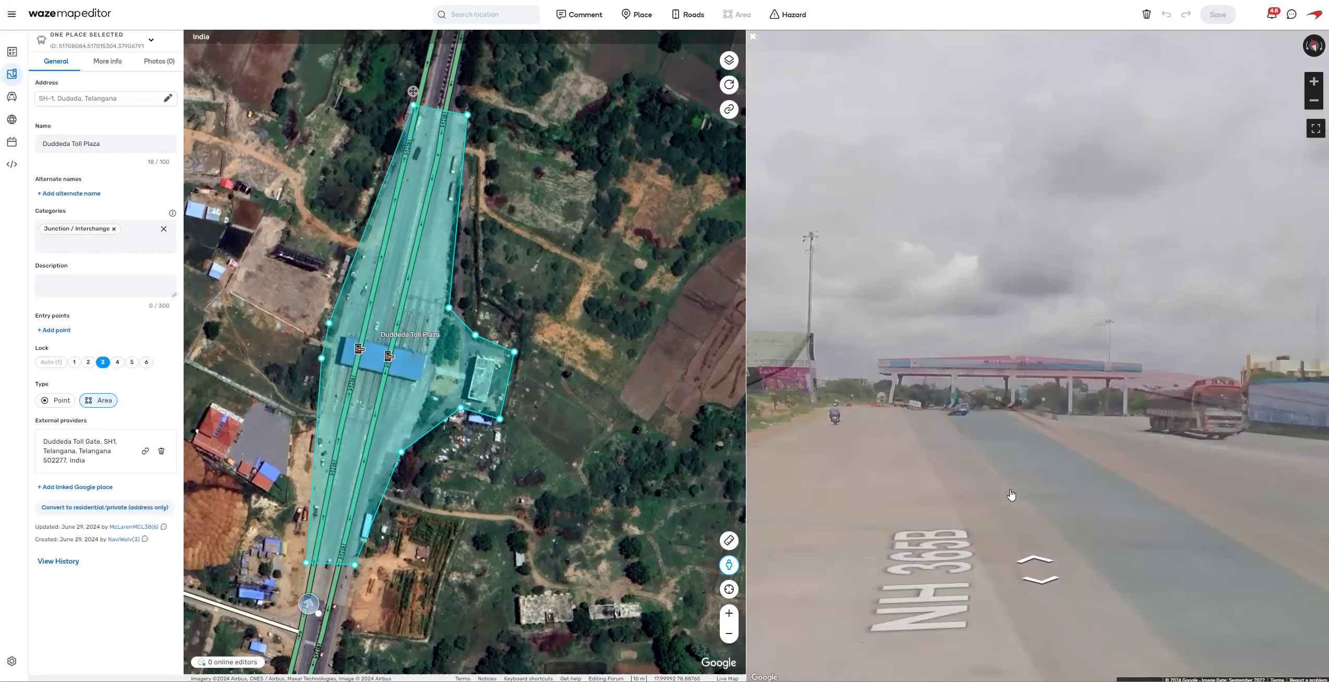
click(1011, 494)
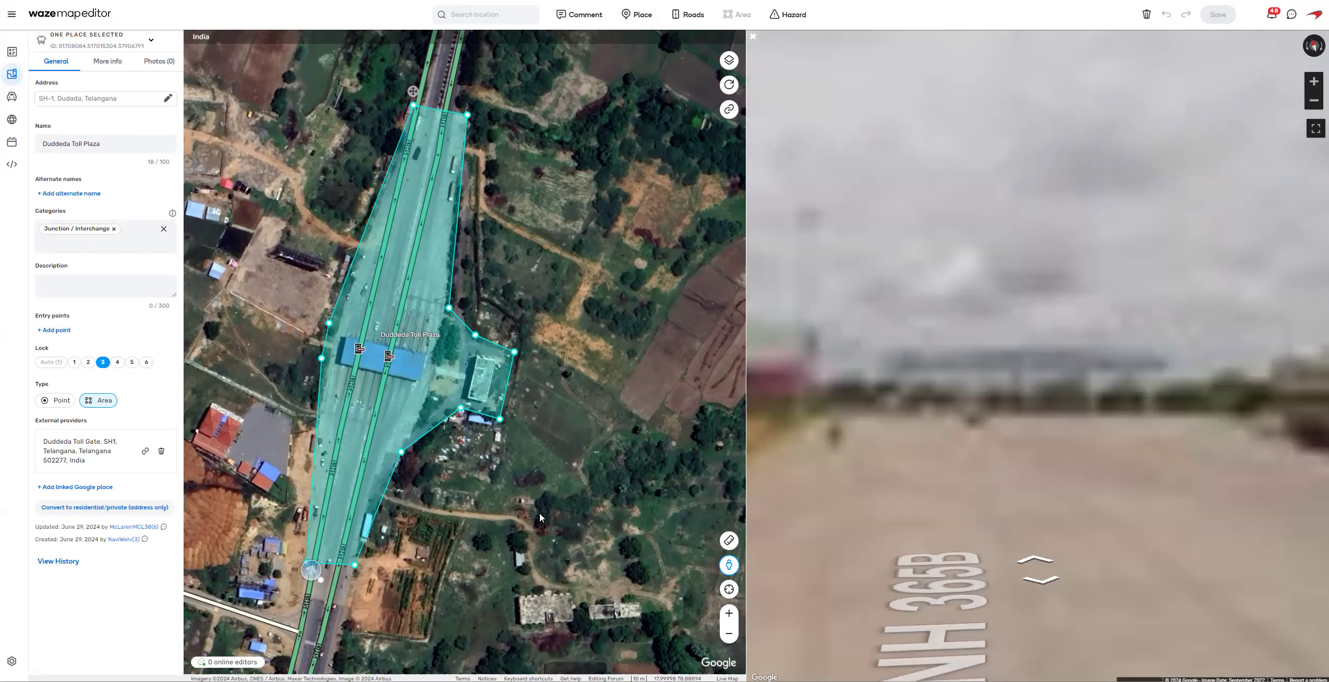
Step: Move Street View north of the booths, examine the cash lanes and the plaza's northern approach, and close the Street View
mouse_move(311, 570)
mouse_down()
mouse_move(449, 453)
mouse_move(410, 282)
mouse_move(440, 264)
mouse_up()
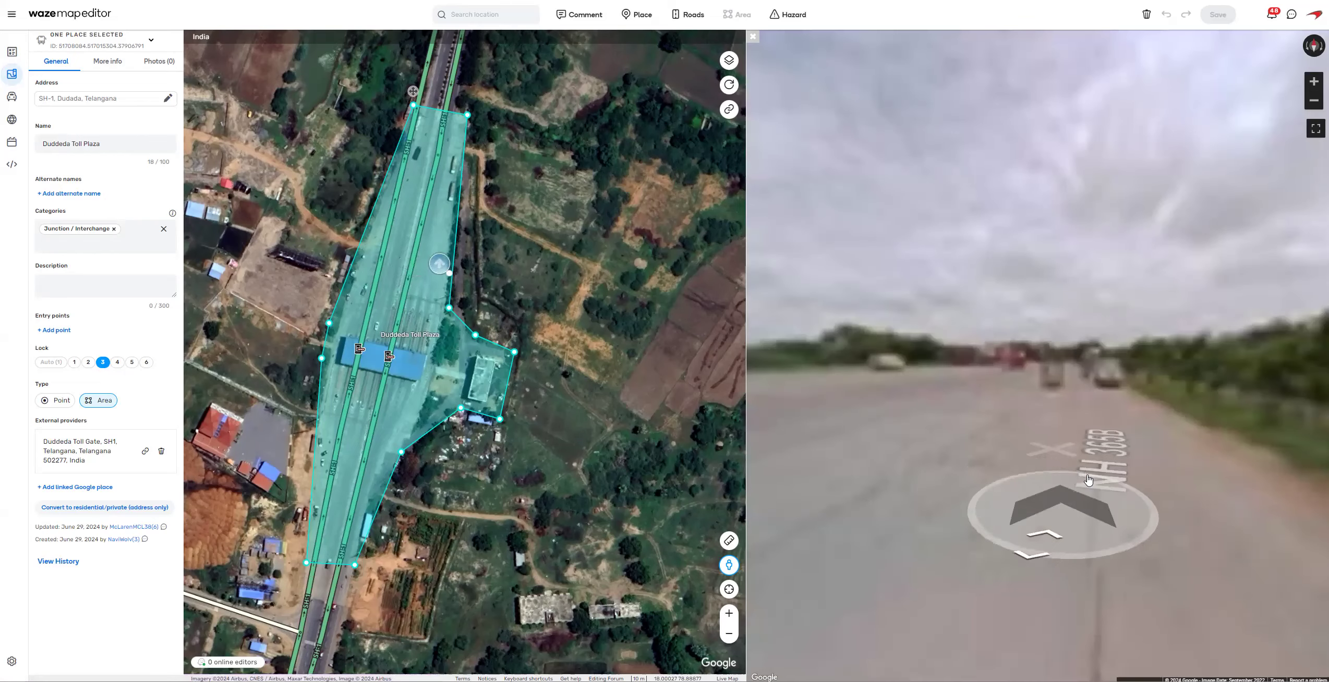
drag(926, 420, 1195, 451)
drag(805, 431, 1021, 453)
scroll(1021, 453, up, 4)
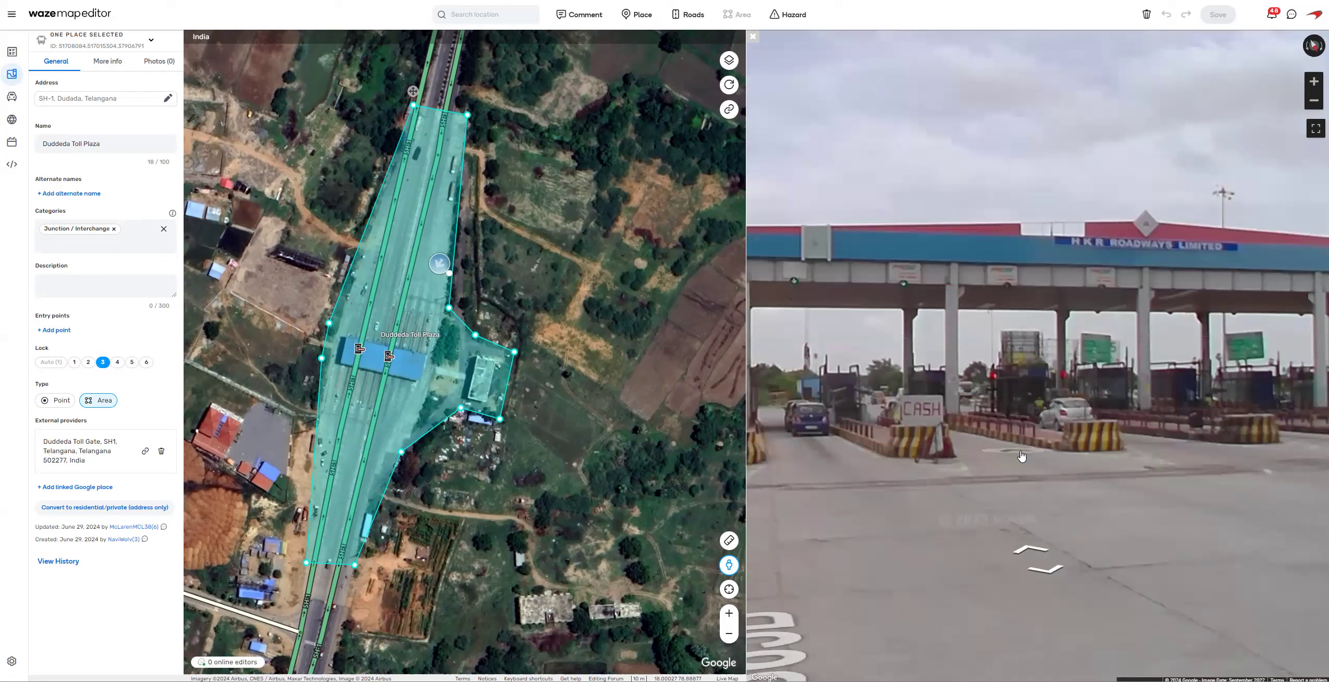
click(1032, 554)
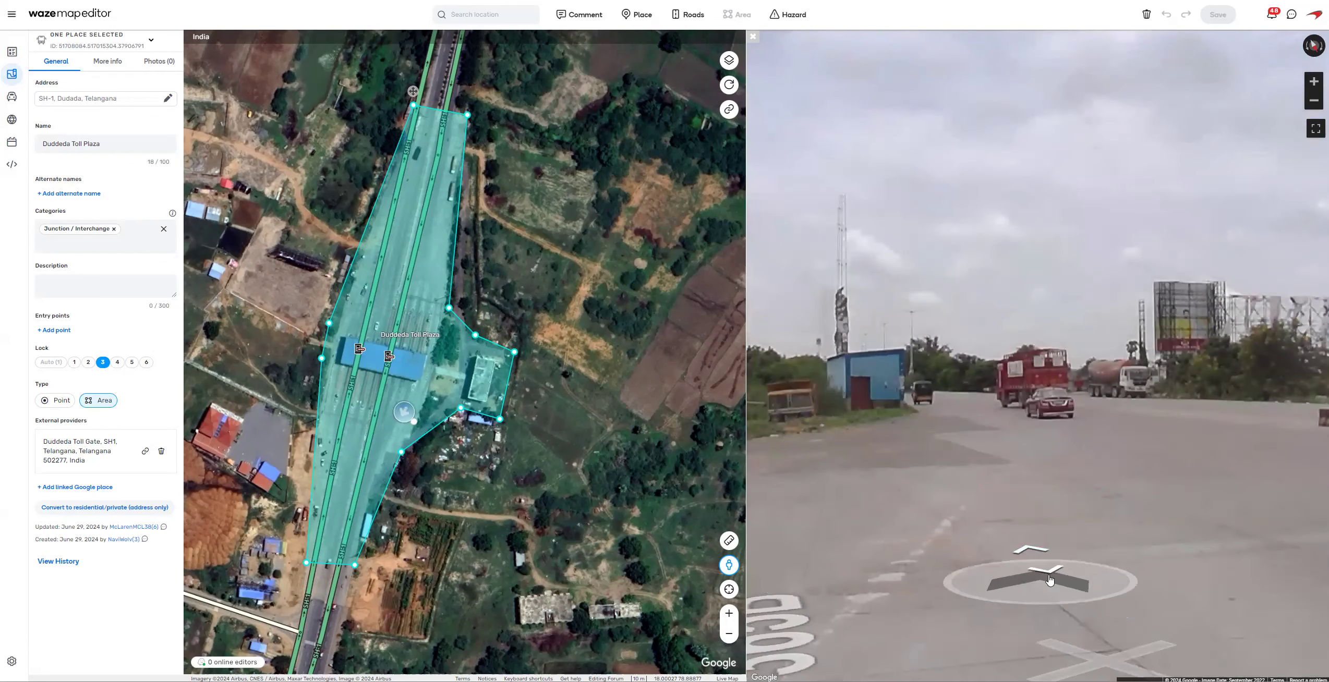
click(1064, 579)
scroll(1033, 552, up, 2)
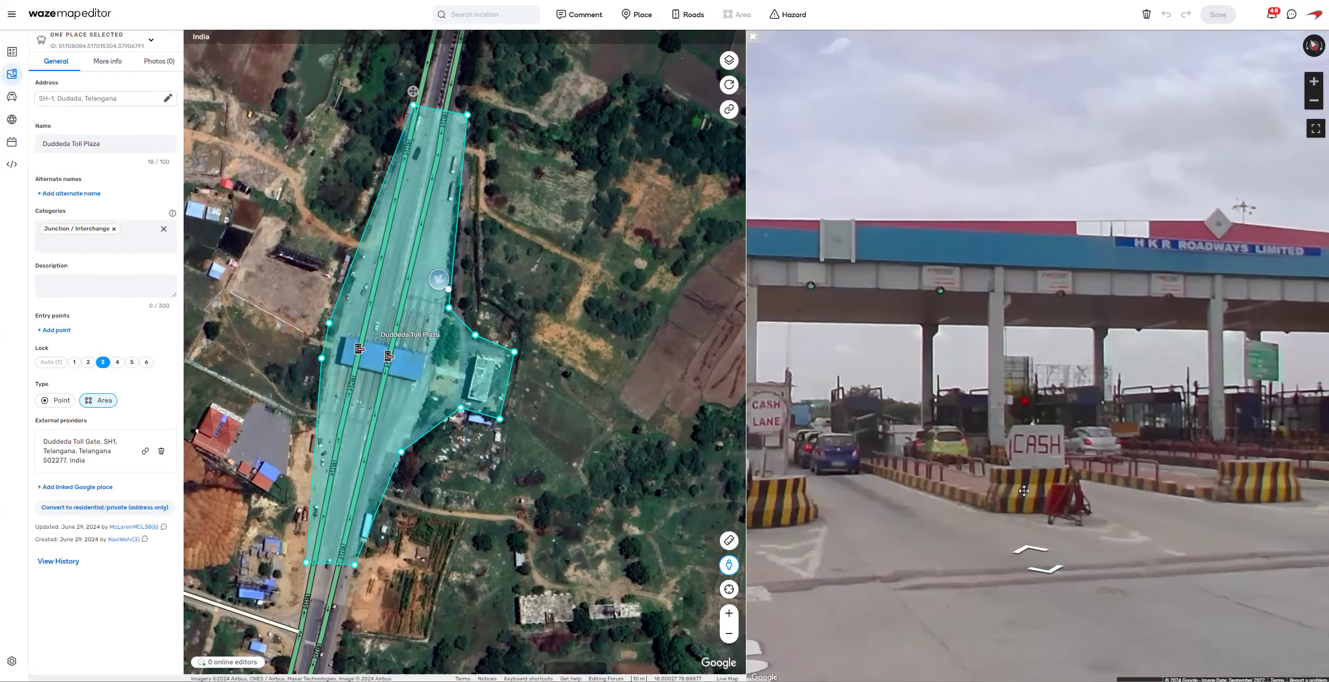
scroll(1024, 495, down, 3)
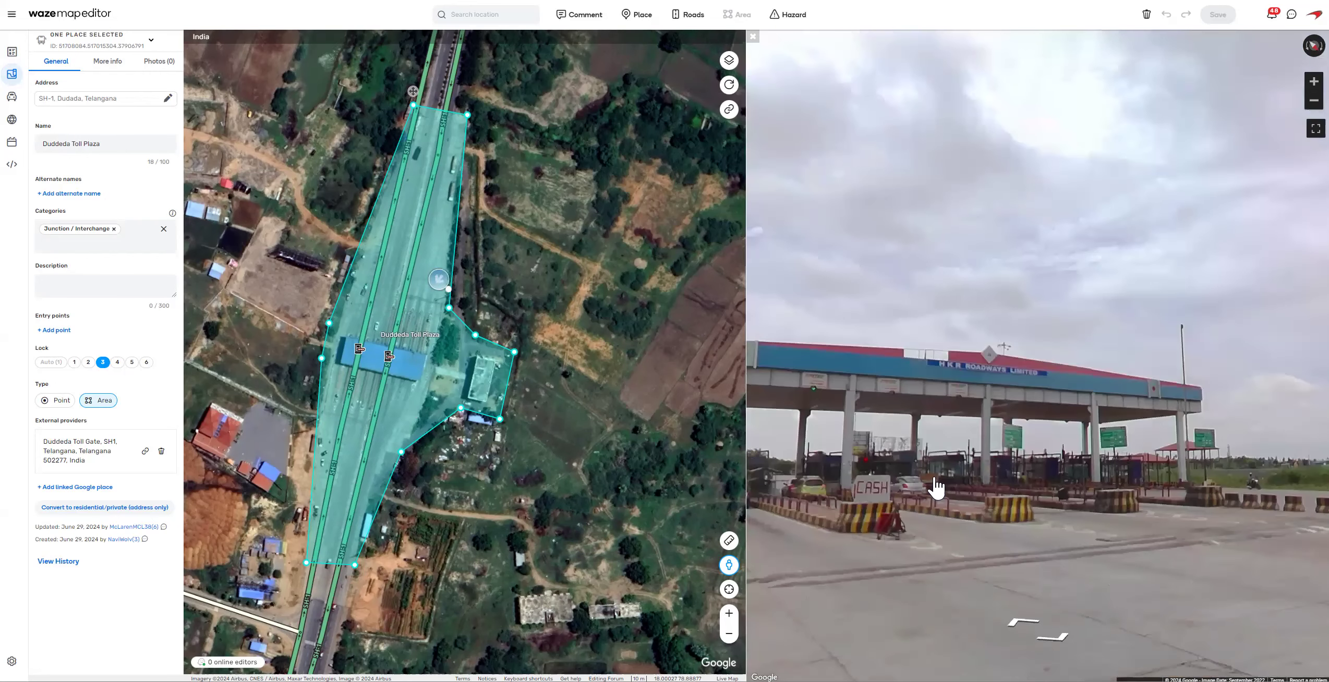
scroll(944, 489, down, 1)
drag(923, 550, 1101, 502)
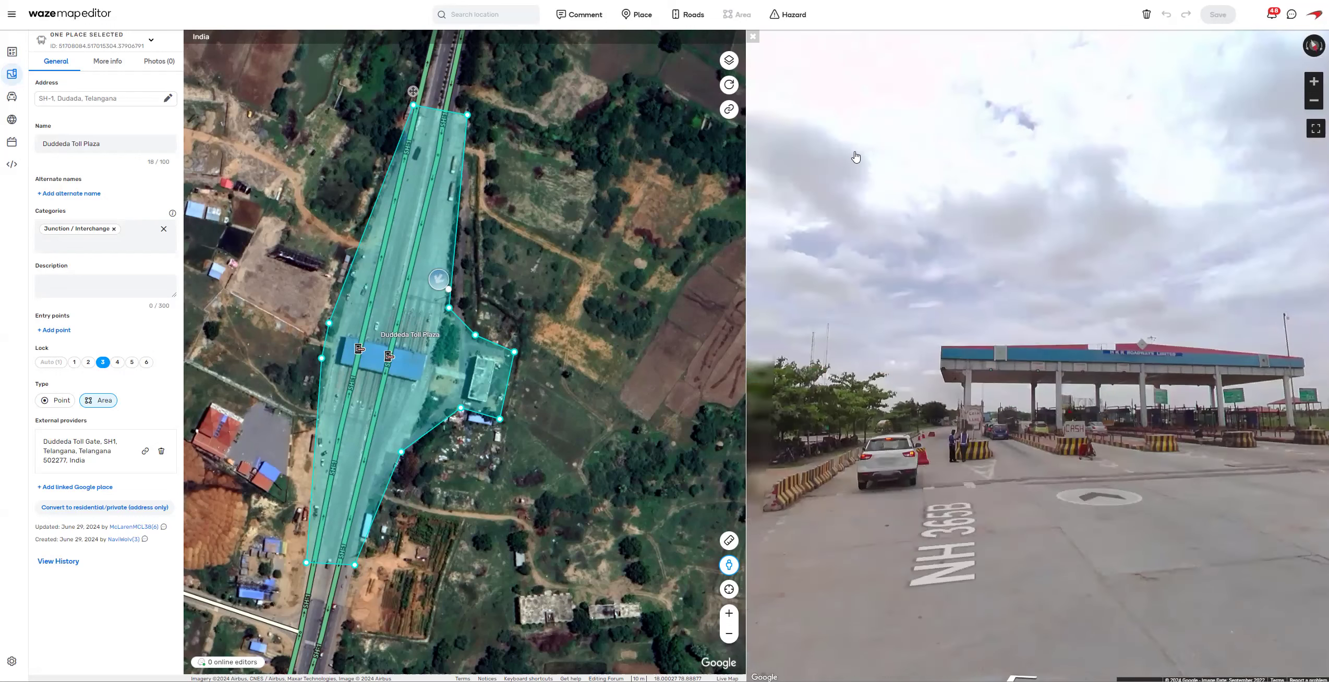
click(755, 38)
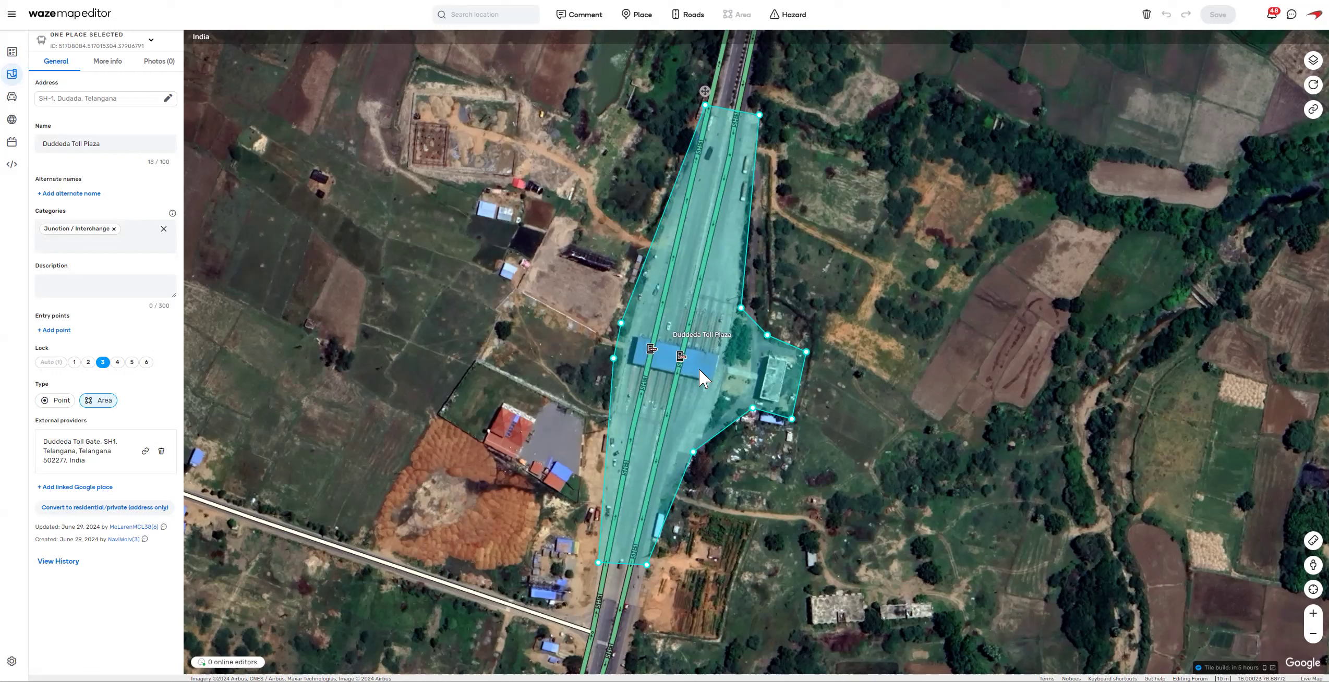
Step: Extend the toll plaza area's southern edge down to near the side road junction and pull its southeastern bend in to the pavement edge
triple_click(112, 143)
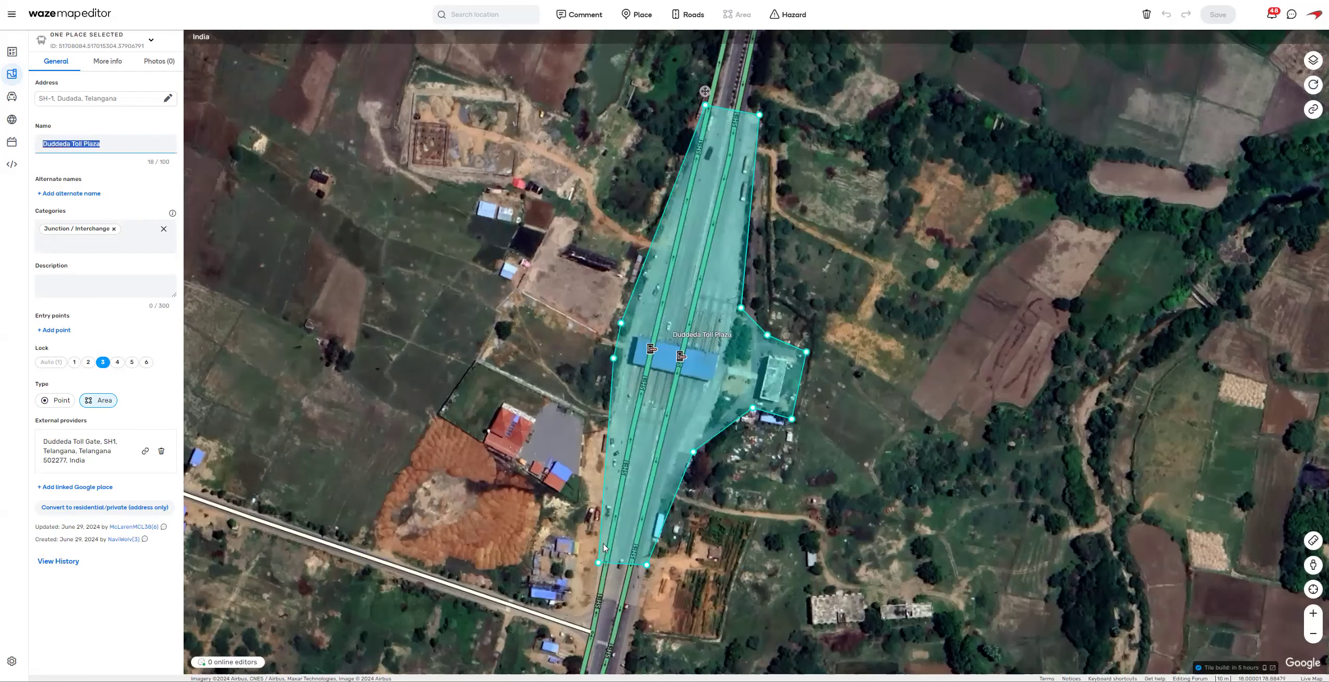
drag(668, 585, 688, 395)
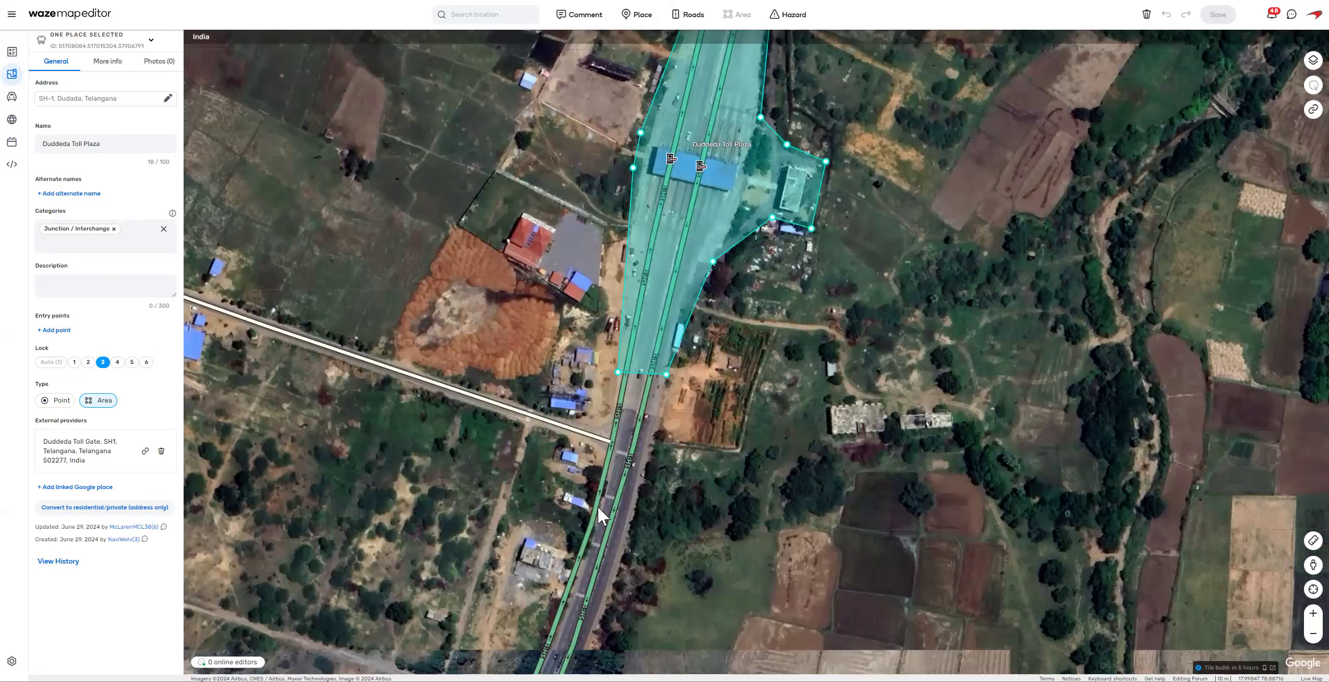
drag(616, 375, 635, 557)
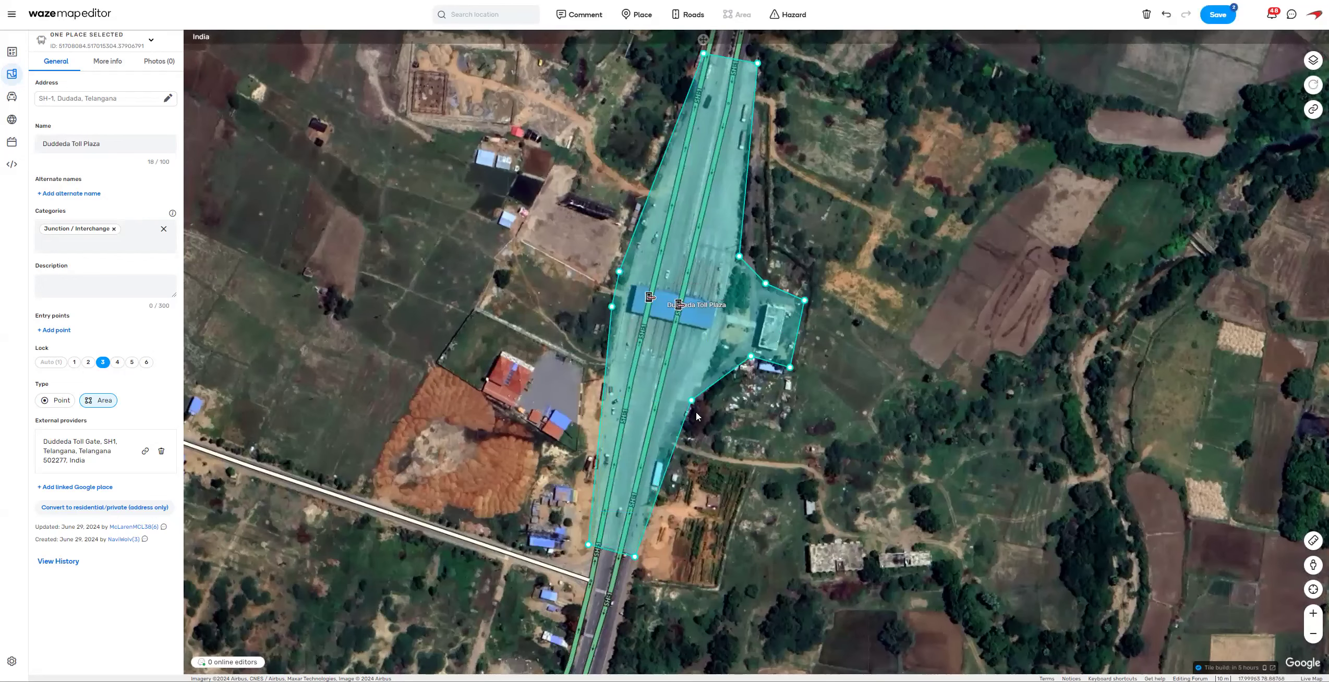
drag(692, 402, 665, 436)
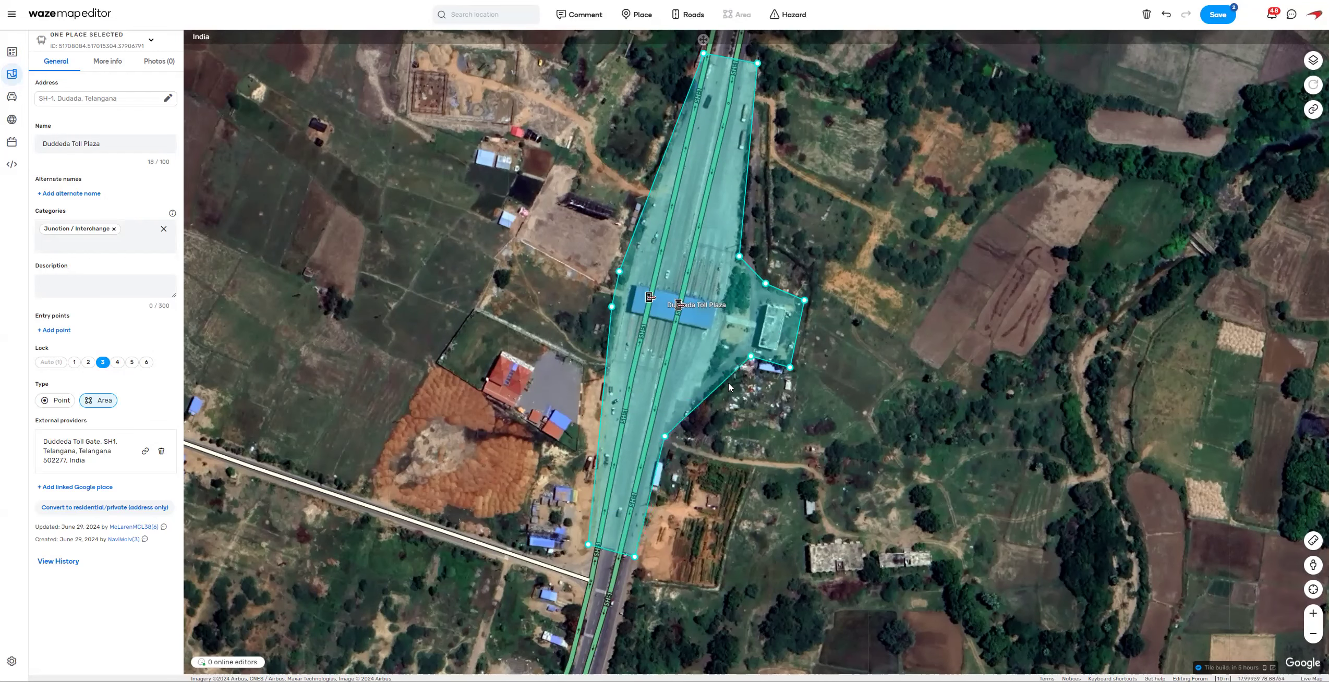
Step: Reposition the two western boundary points beside the toll booths to follow the pavement edge, and save the toll plaza area
drag(773, 313, 730, 428)
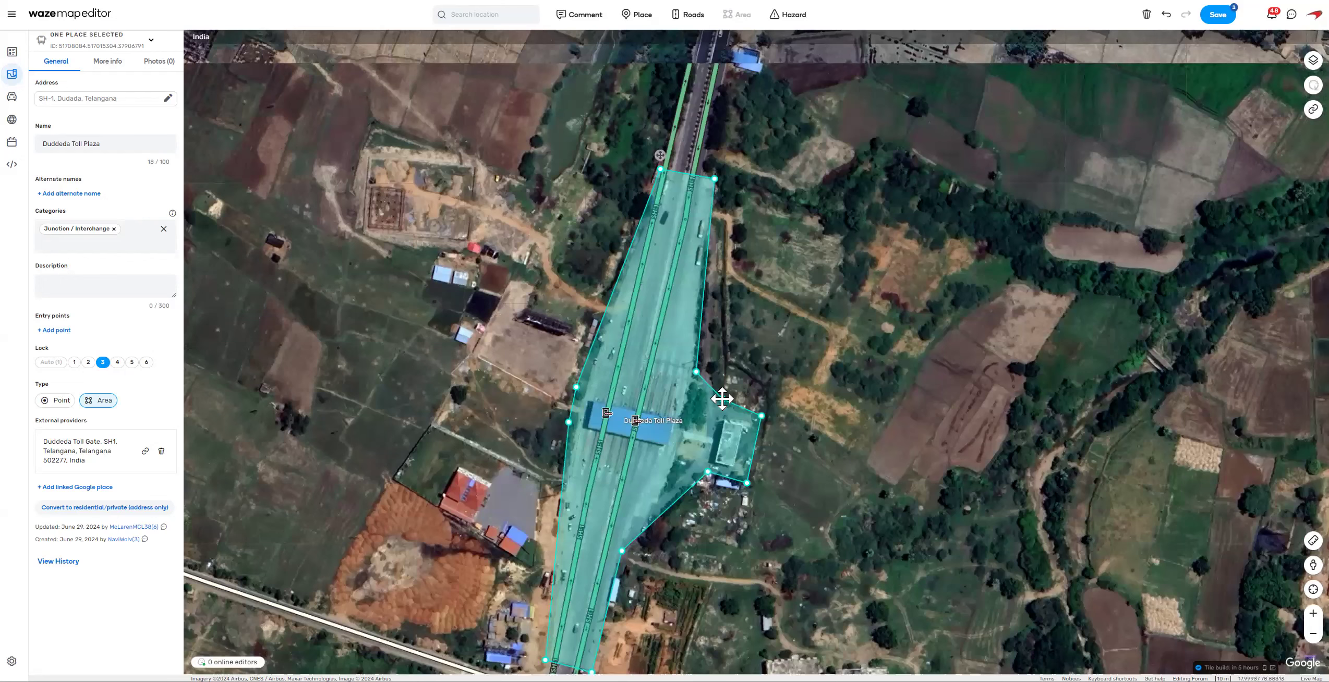
drag(782, 364, 789, 447)
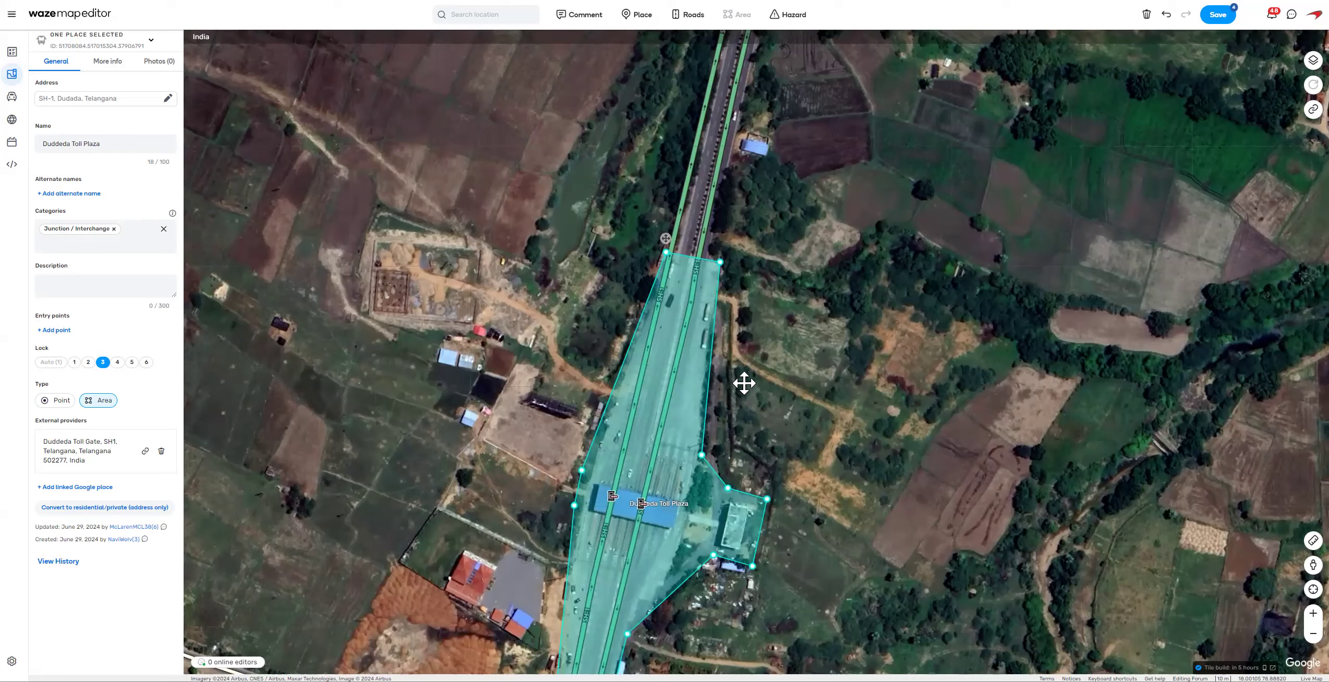
drag(742, 380, 746, 414)
drag(839, 367, 829, 318)
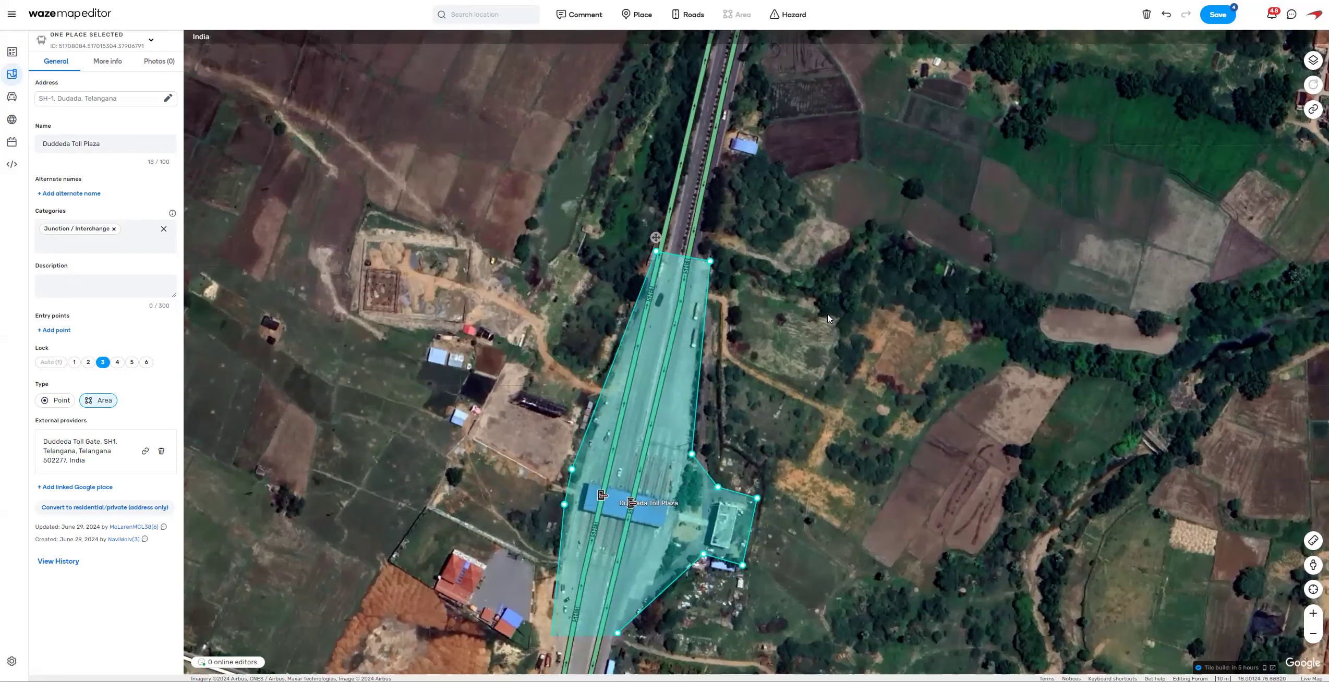
key(Down)
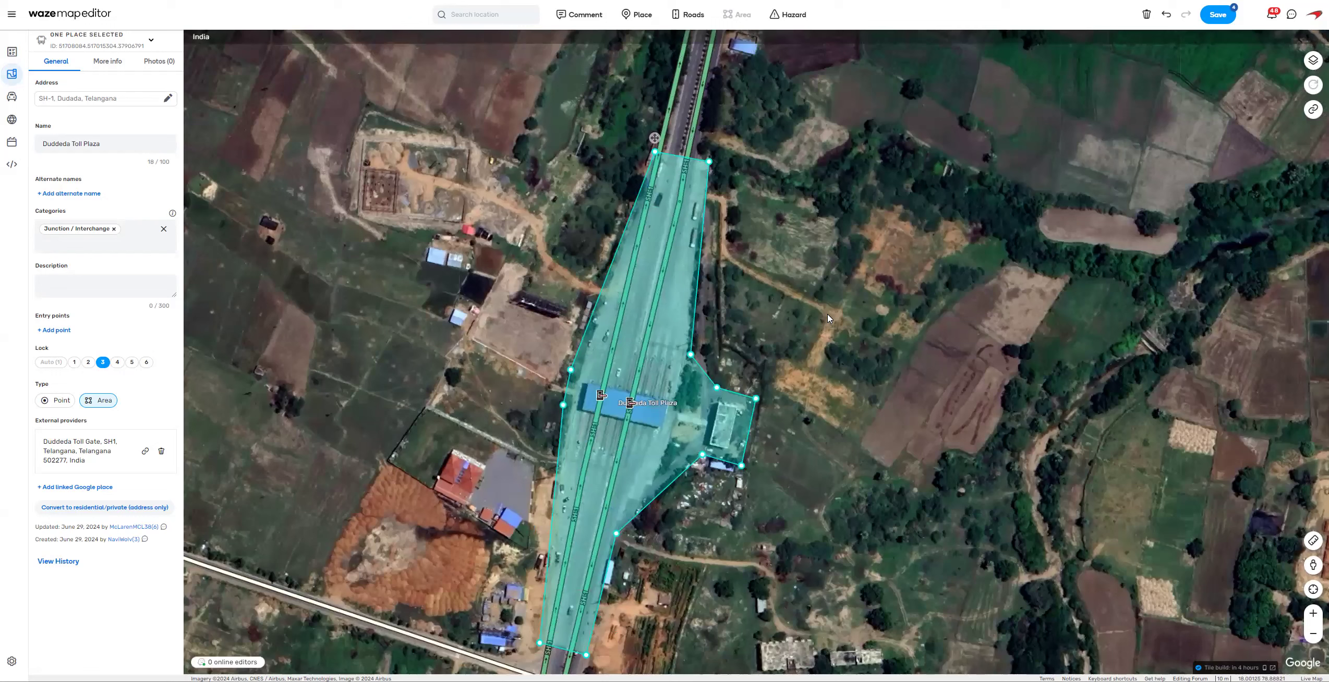
drag(570, 369, 583, 346)
drag(566, 416, 566, 418)
drag(837, 277, 824, 438)
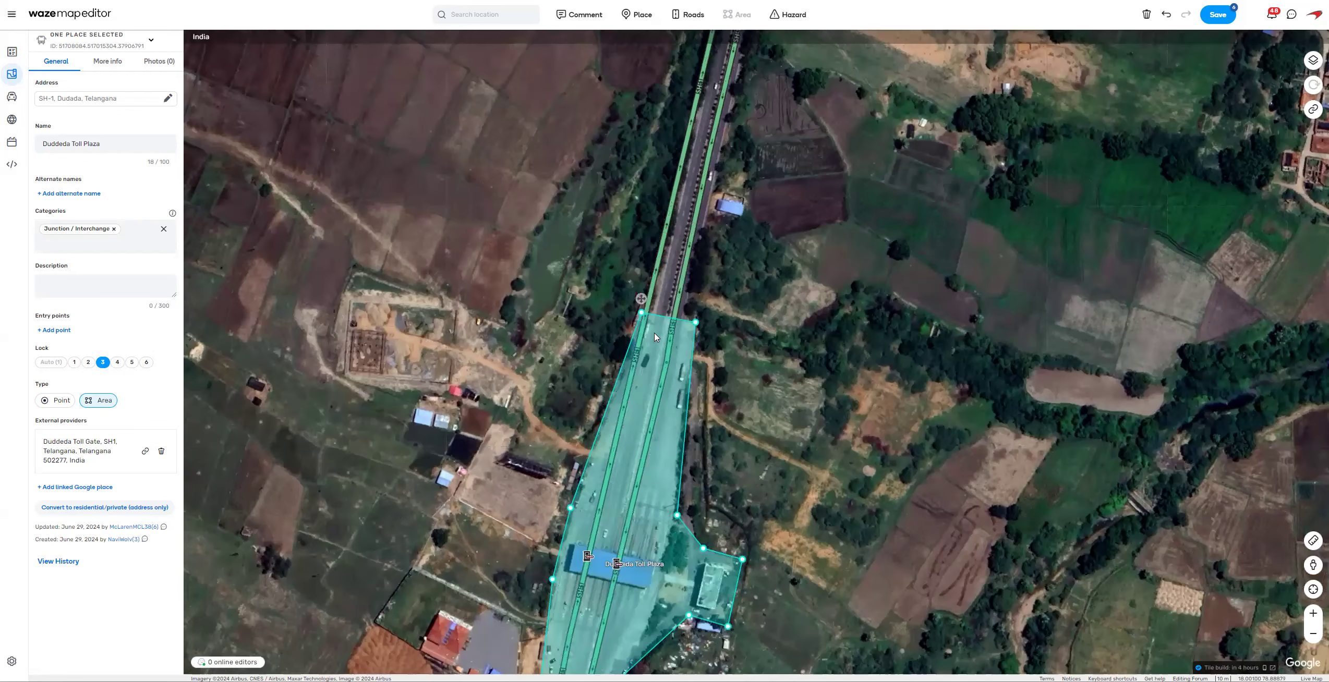
drag(849, 345, 848, 298)
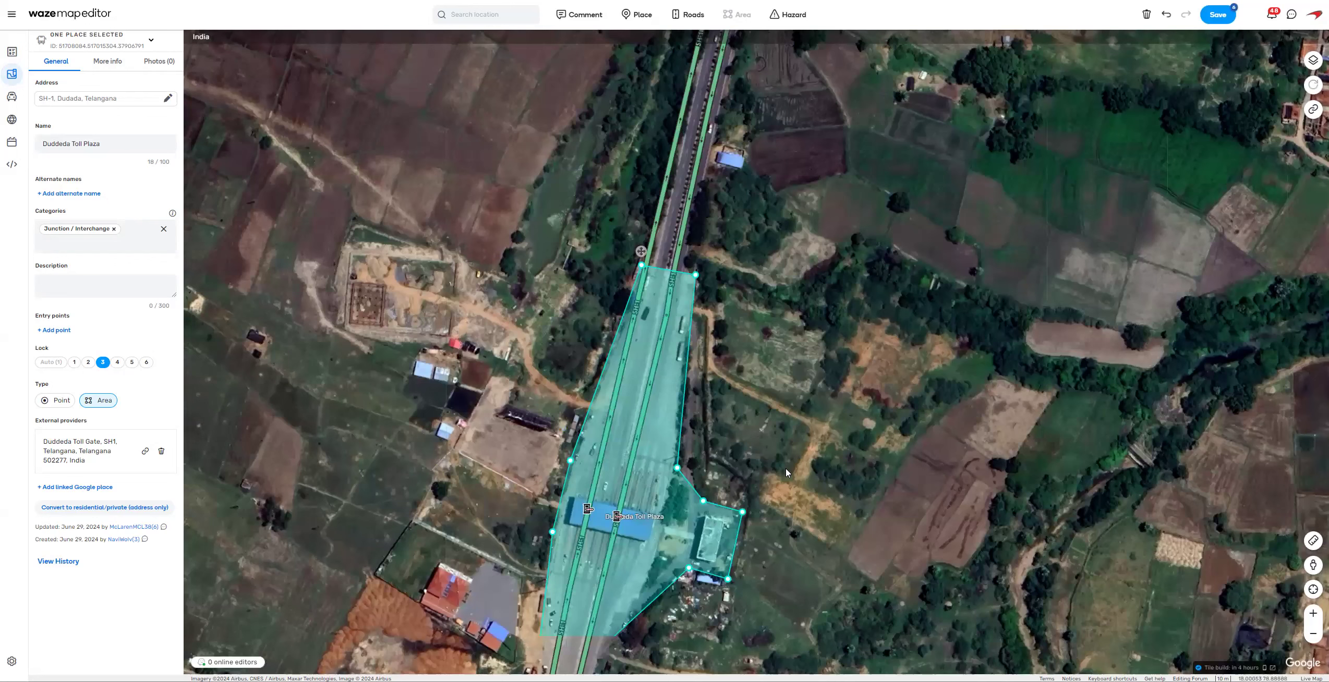
drag(786, 468, 795, 317)
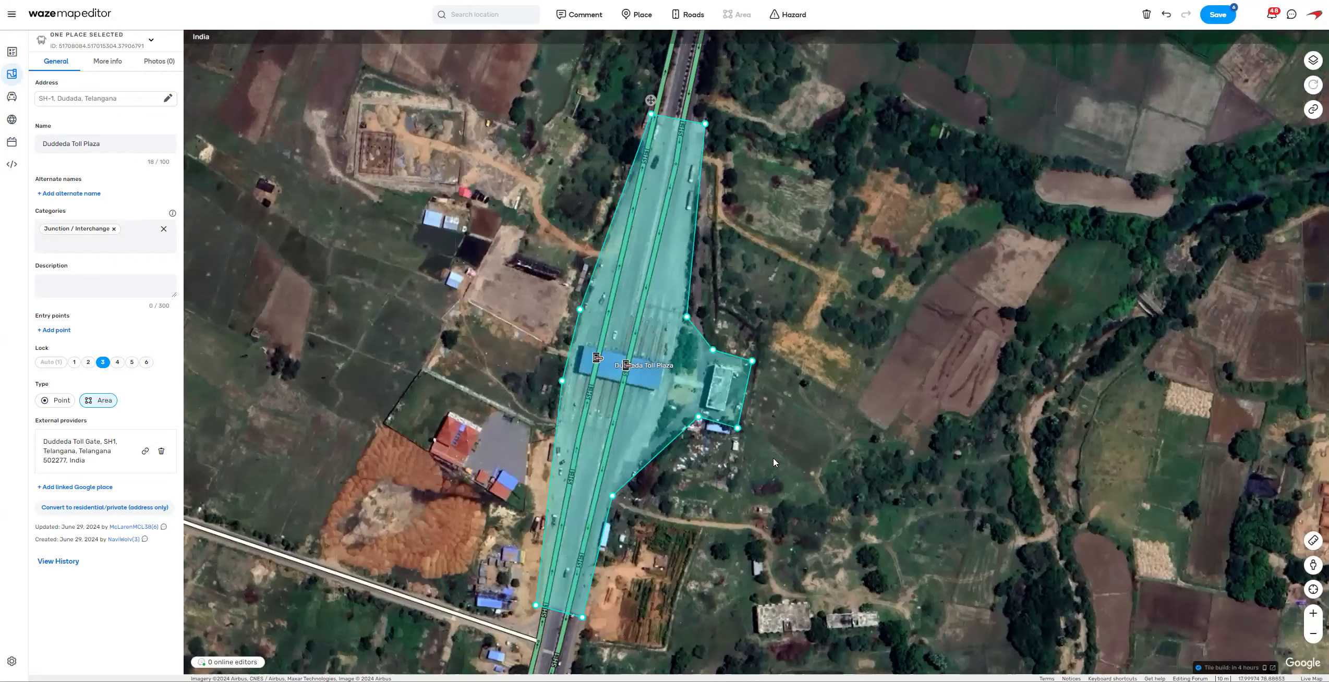
click(1218, 14)
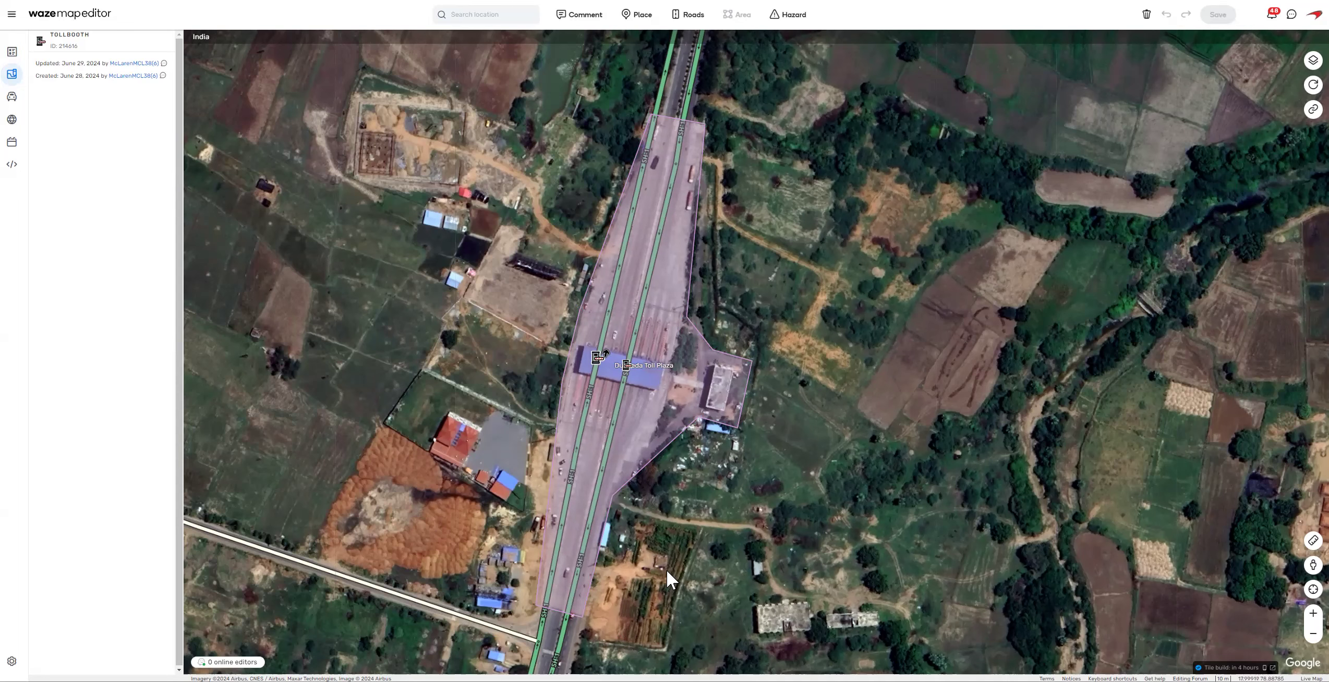
Step: Select the two eastern highway segments meeting inside the plaza's northern end and move their shared node up to the plaza's northern edge
drag(666, 569, 648, 580)
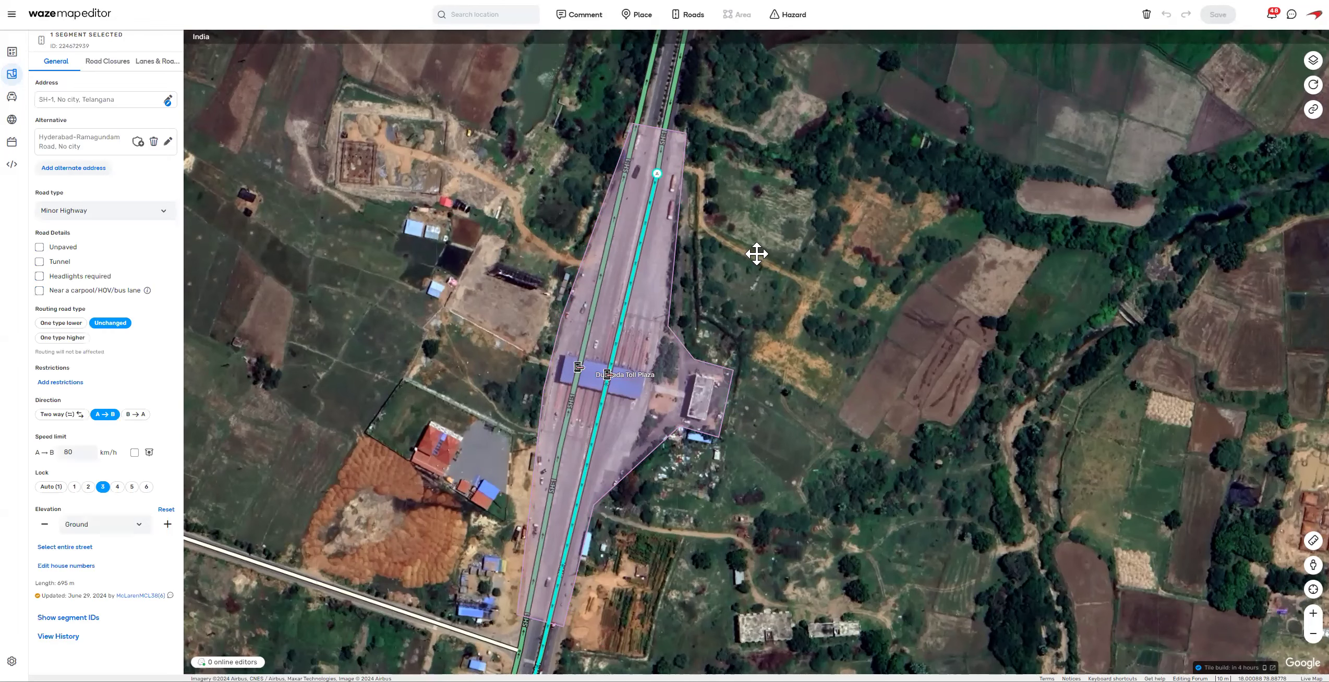
drag(643, 160, 679, 199)
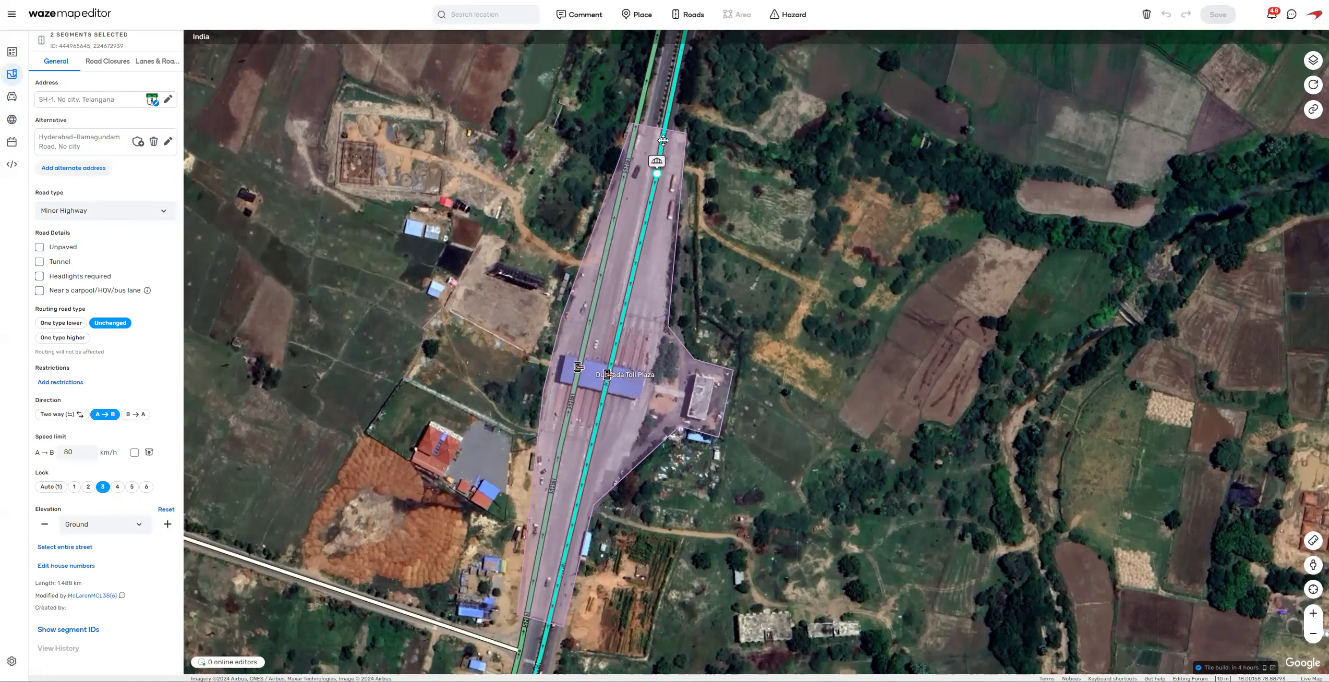
drag(663, 140, 668, 155)
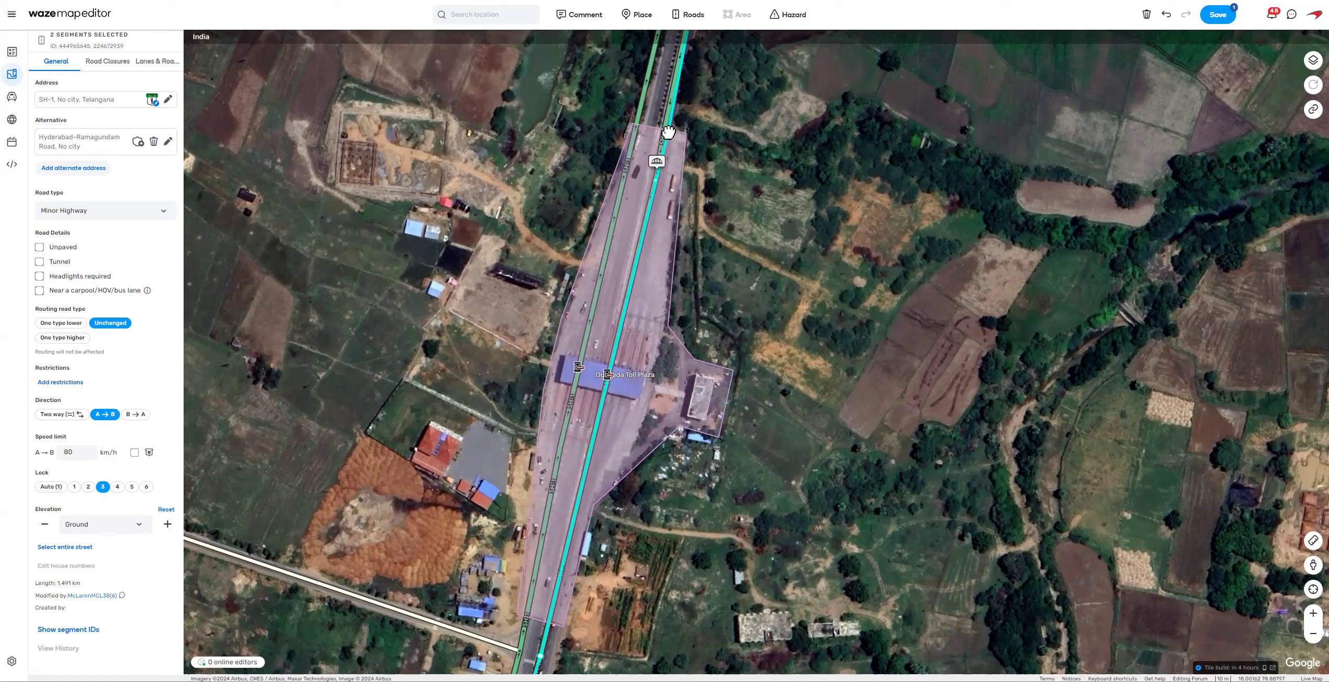
drag(668, 133, 668, 133)
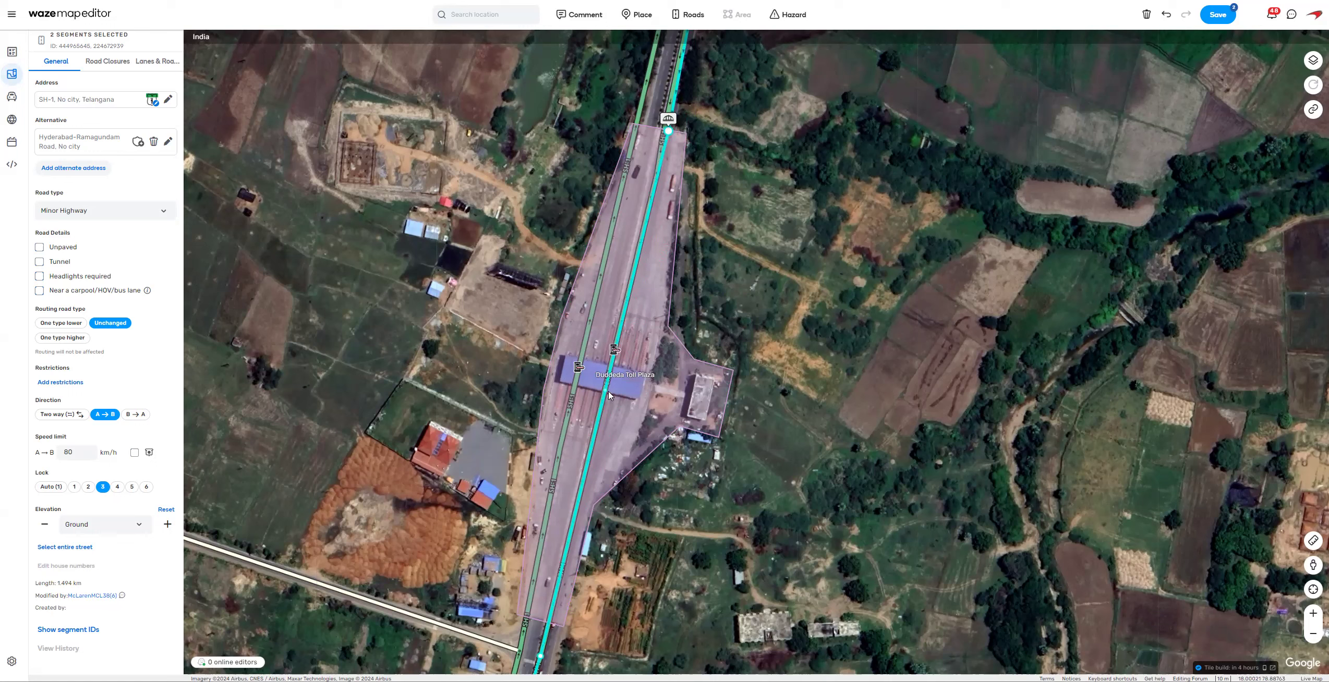
Step: Reshape the eastern carriageway to bend through the eastern toll lanes and rejoin the highway south of the plaza, and save the edits
drag(605, 389, 620, 386)
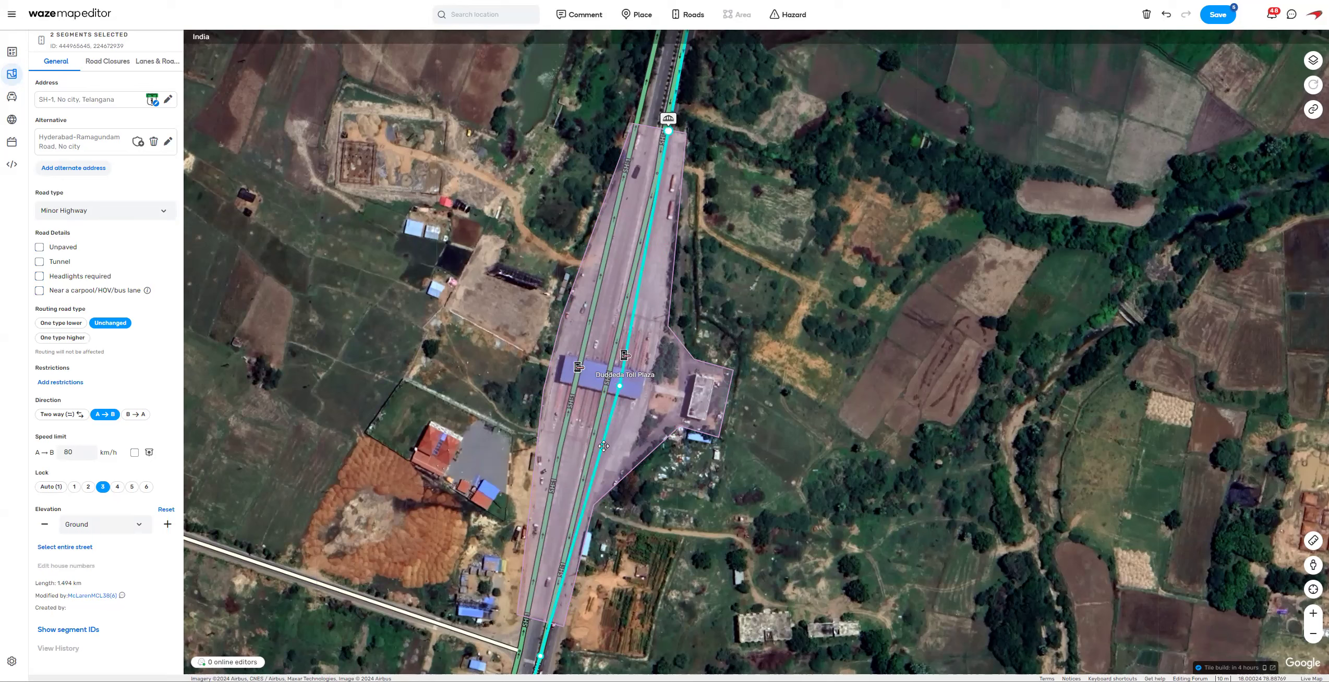
drag(589, 463, 589, 464)
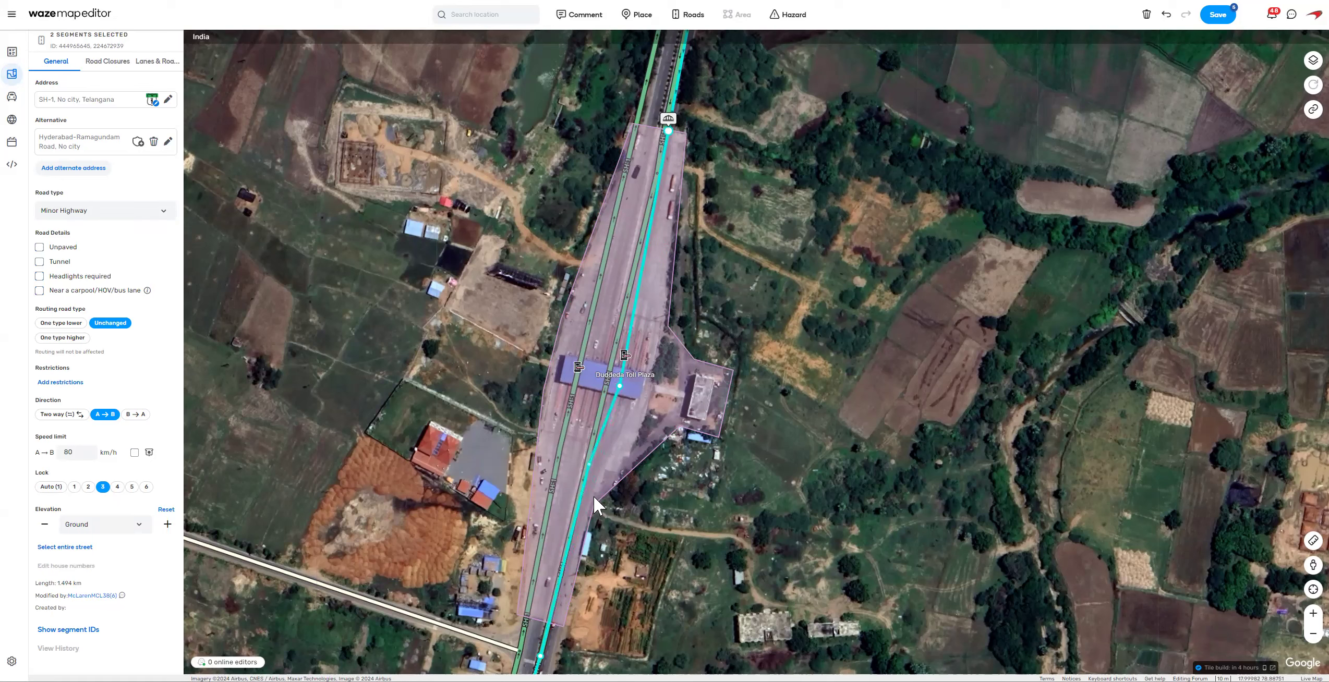
drag(539, 658, 545, 656)
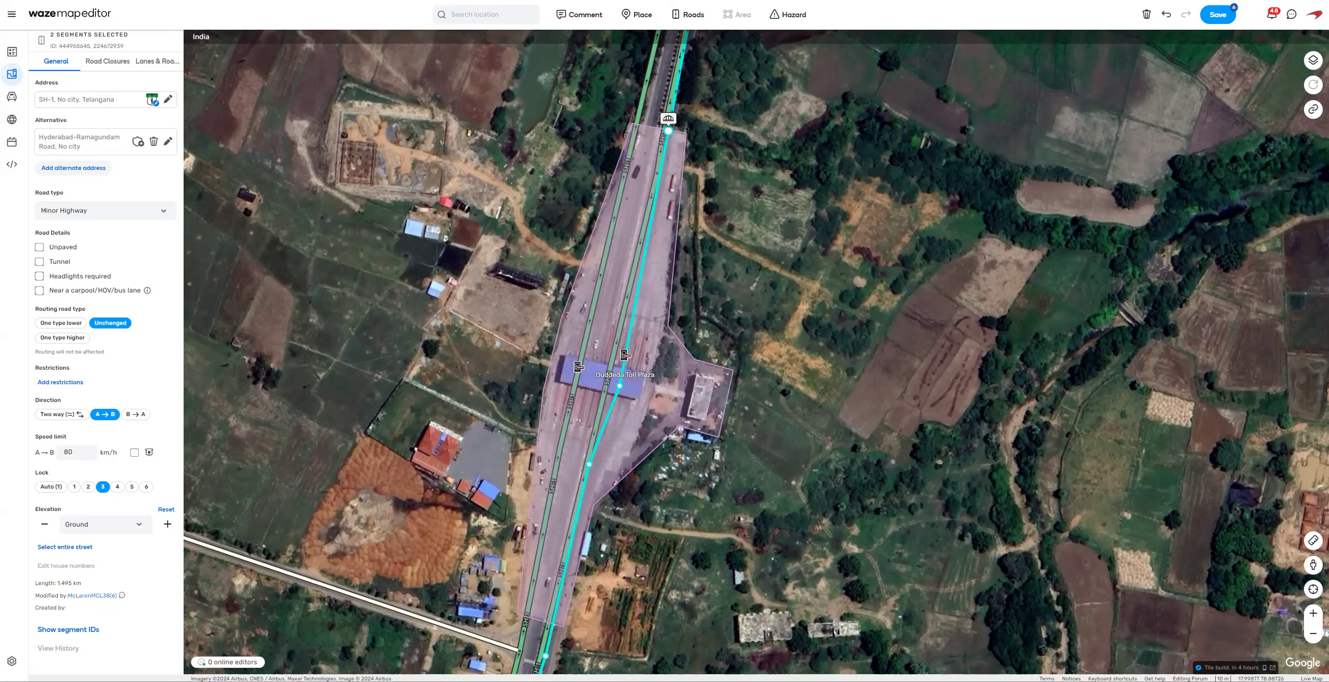
double_click(595, 463)
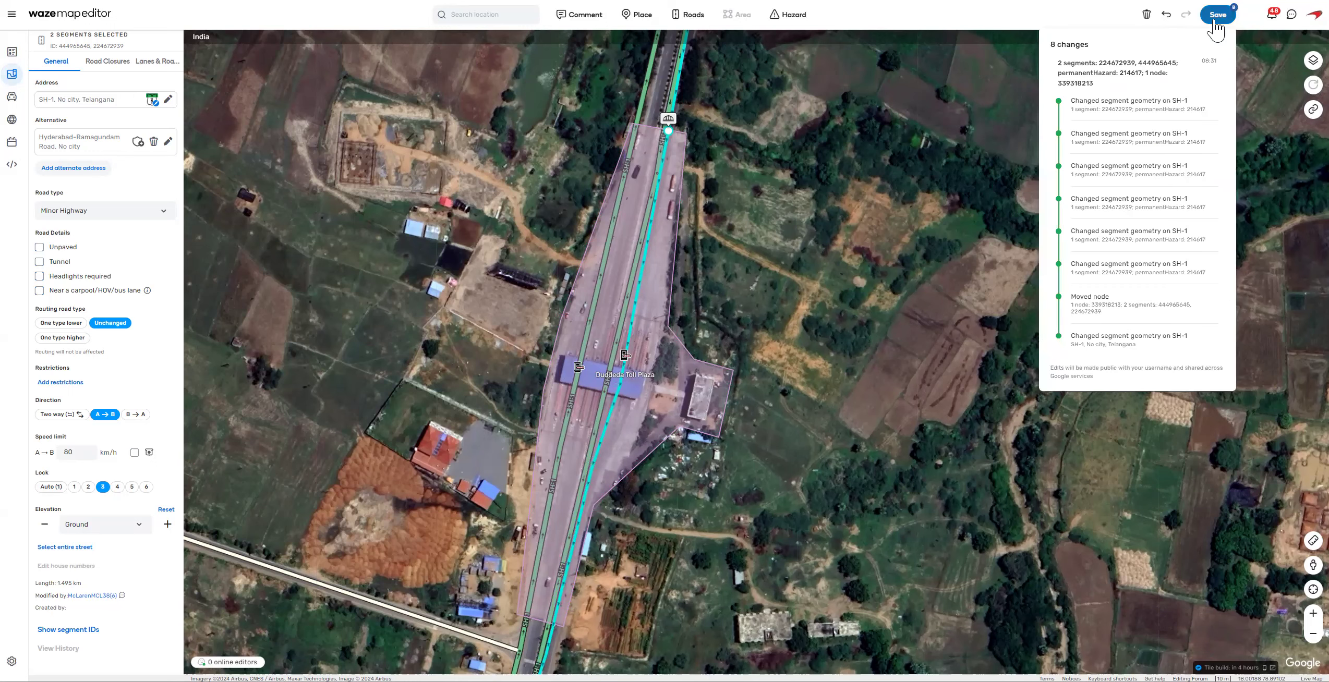
click(1218, 15)
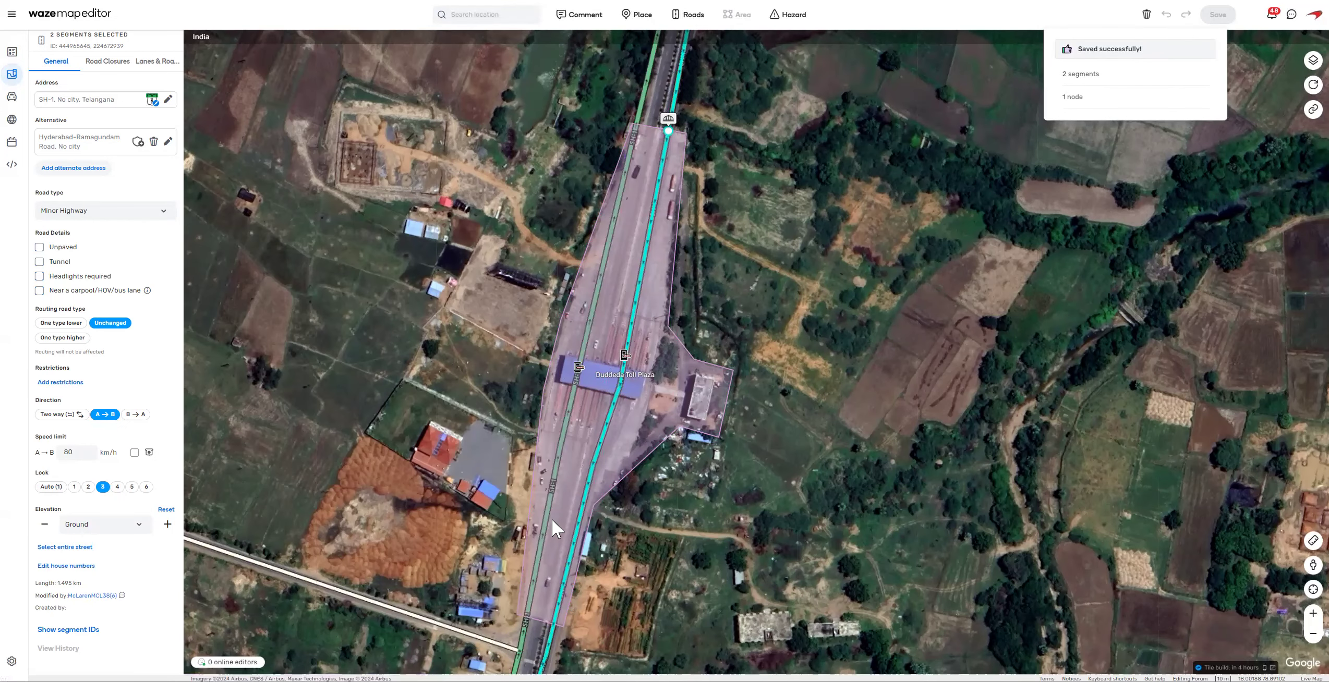
Step: Realign the western carriageway by adding a bend at the plaza's northern edge and moving its lower geometry point up to the booths
key(Escape)
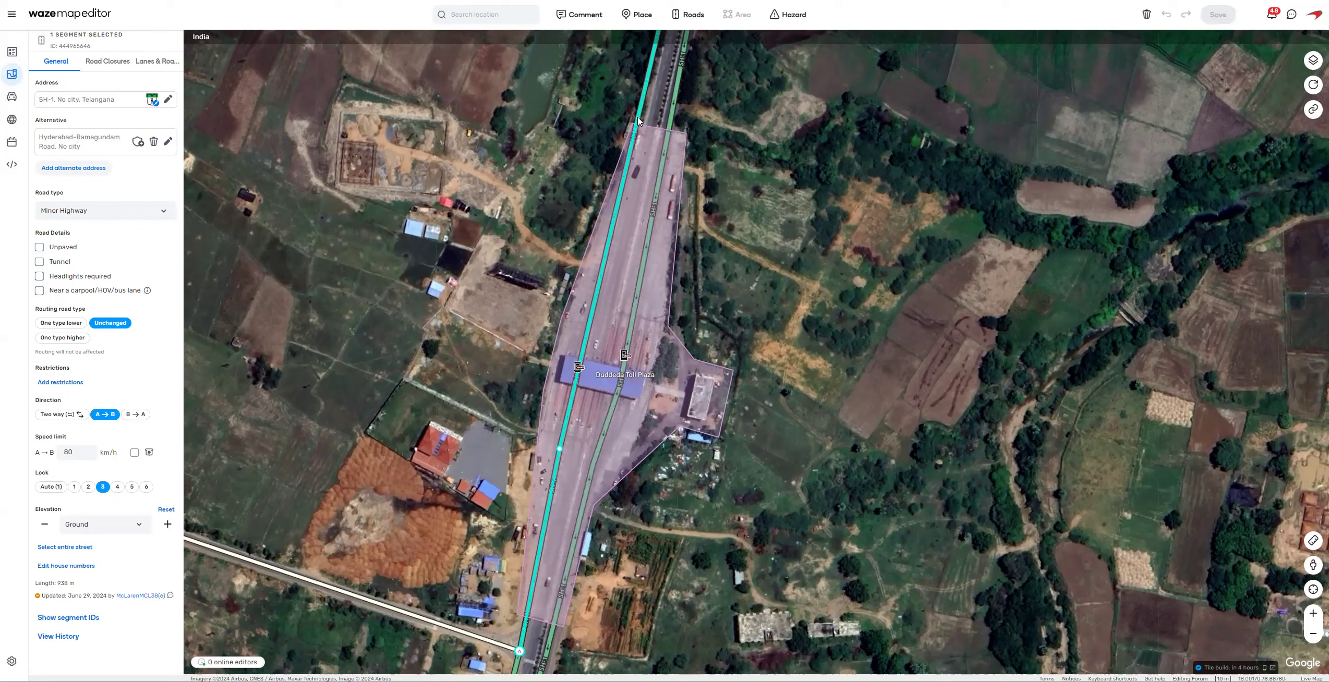
drag(647, 129, 641, 132)
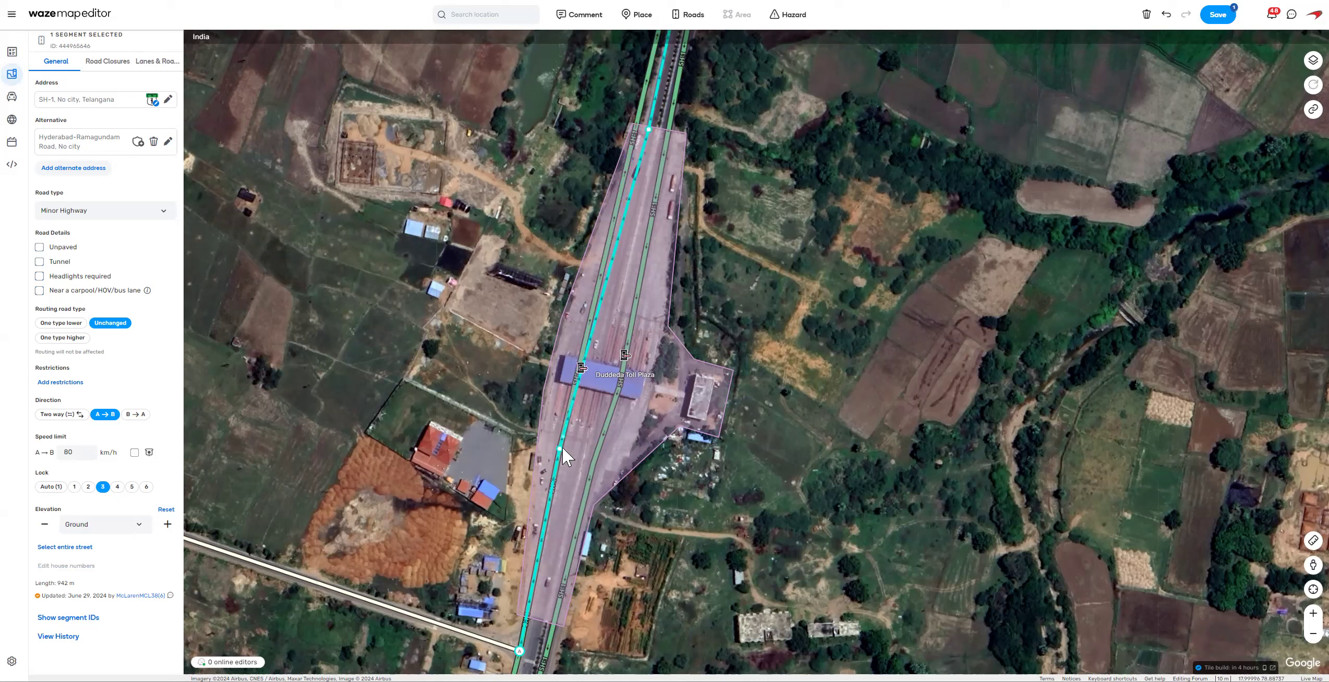
drag(560, 450, 583, 374)
Step: Shift the side road junction east onto the highway pavement, aligning the western carriageway south of the plaza, and save
drag(633, 641, 663, 550)
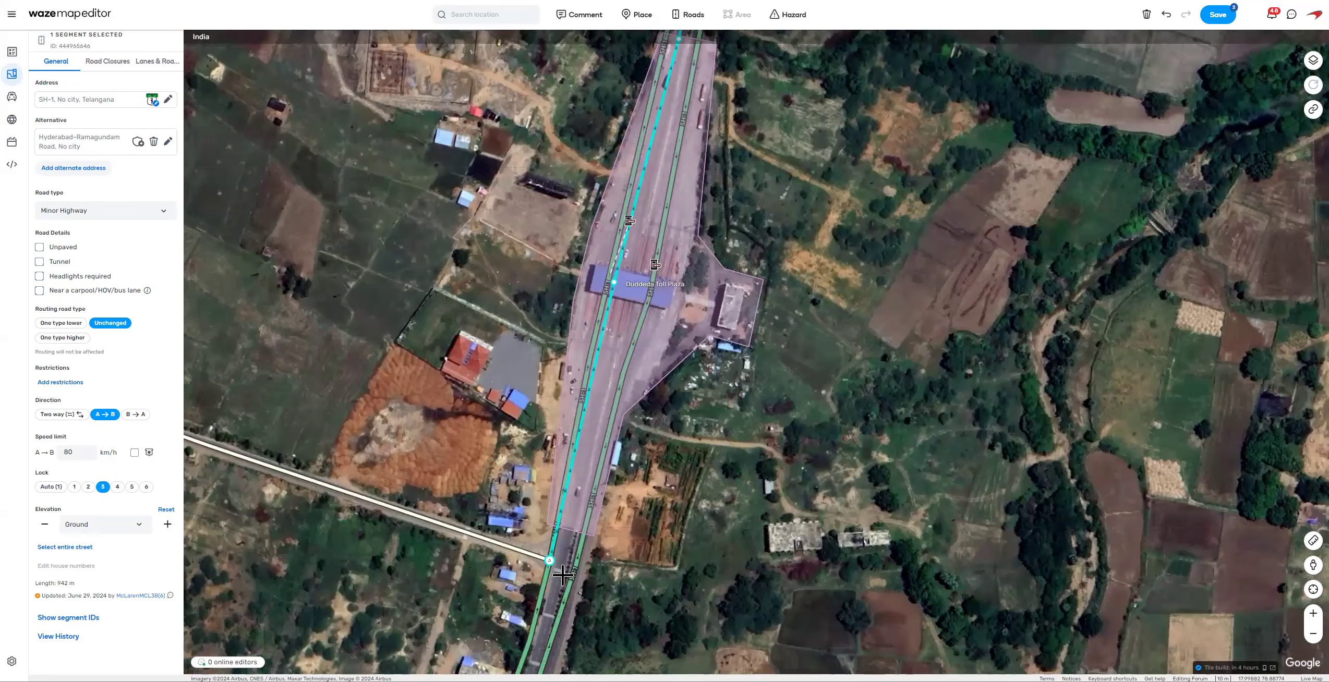
ctrl+click(550, 562)
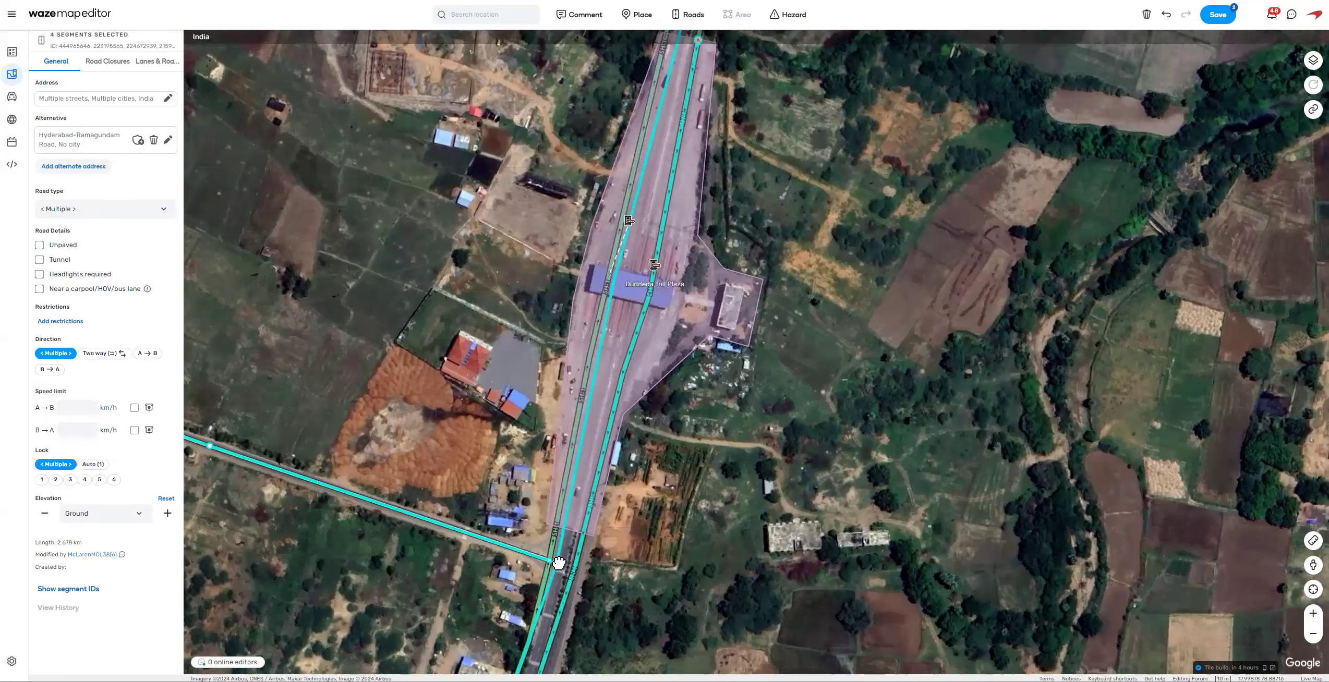
drag(576, 565, 576, 565)
click(1218, 15)
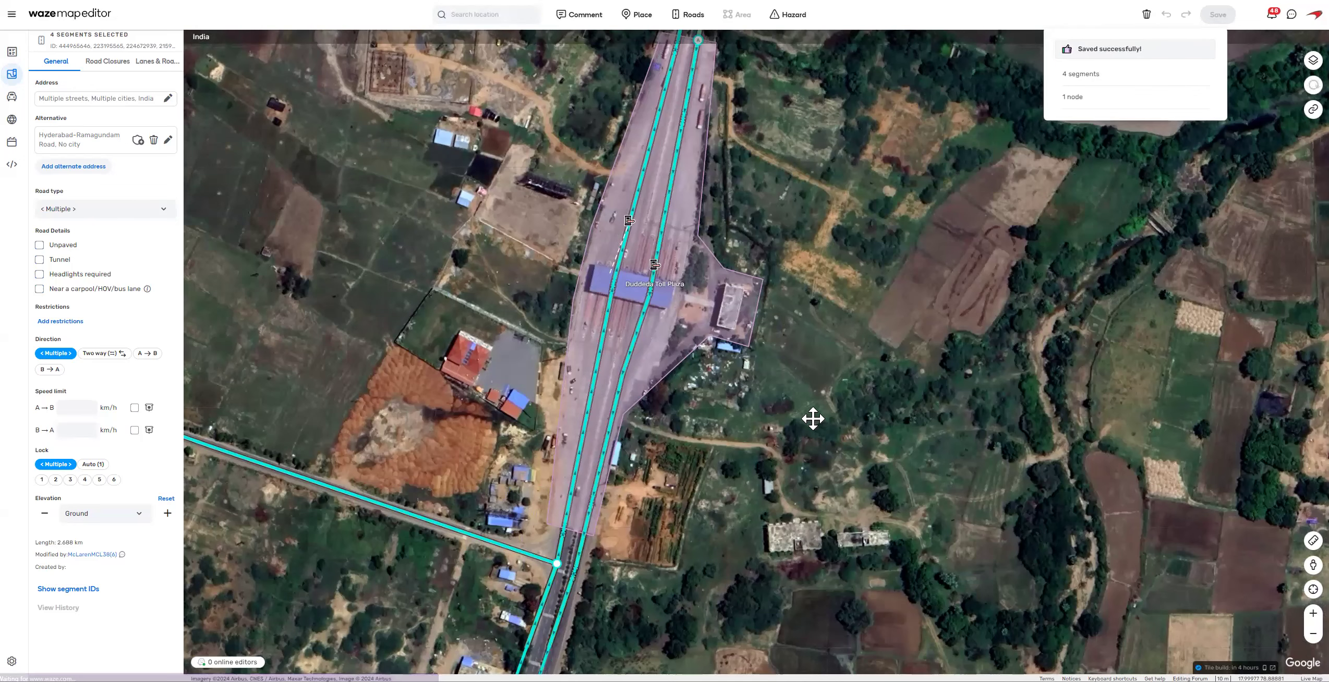
Step: Move the western carriageway's tollbooth marker south along the road to the toll booth canopy, and save it
drag(813, 419, 789, 472)
click(788, 482)
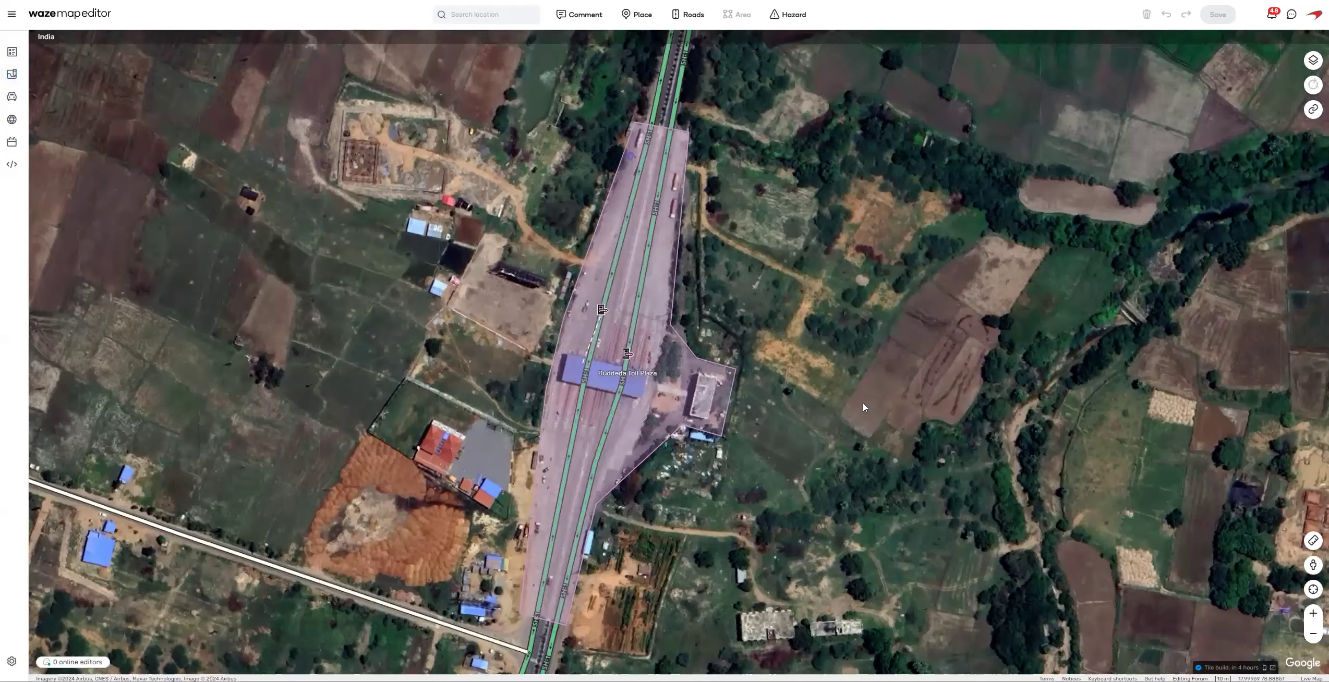
click(602, 312)
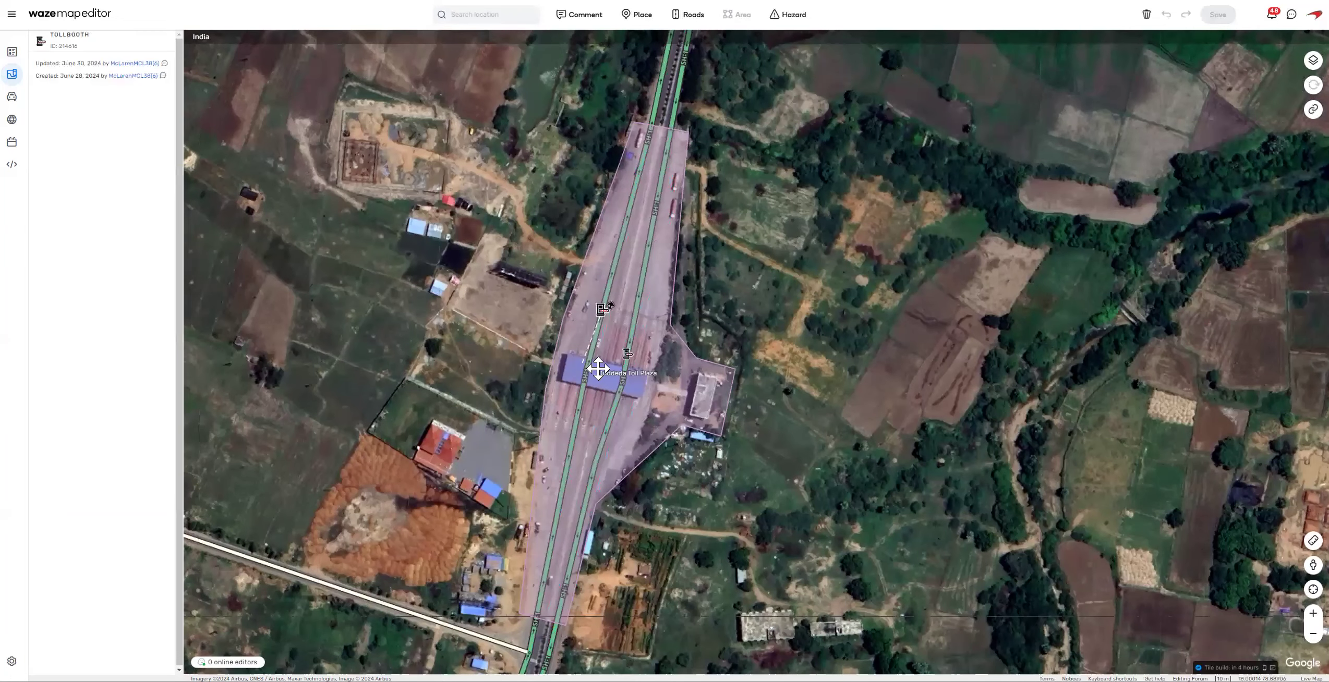
drag(588, 368, 584, 386)
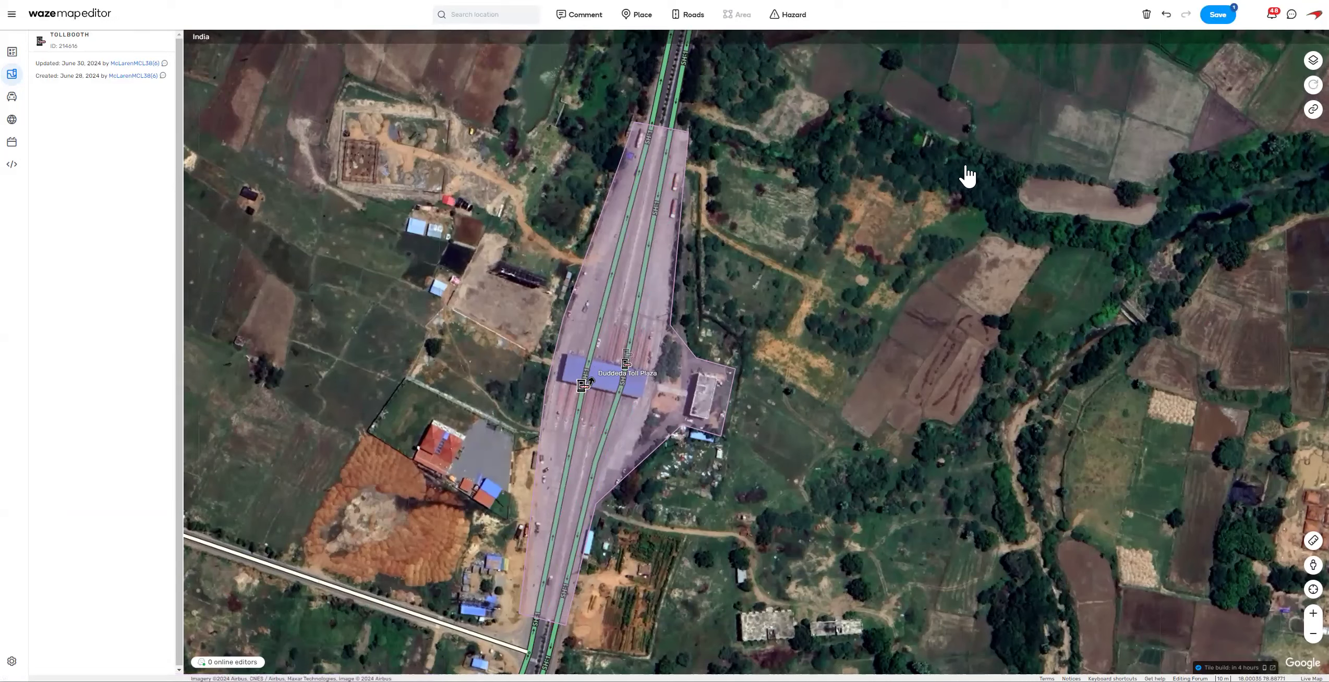
click(1218, 15)
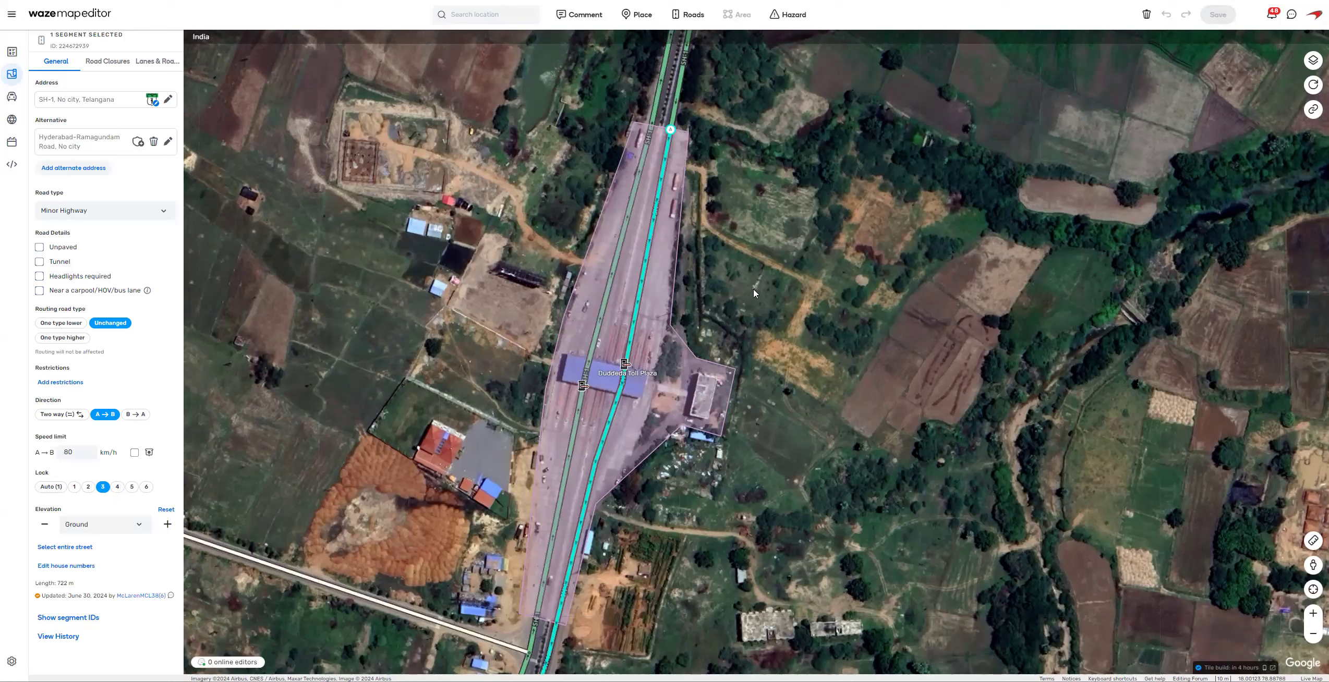
Step: Draw a temporary street from the western fields across both carriageways at the toll booths to split them there
click(494, 236)
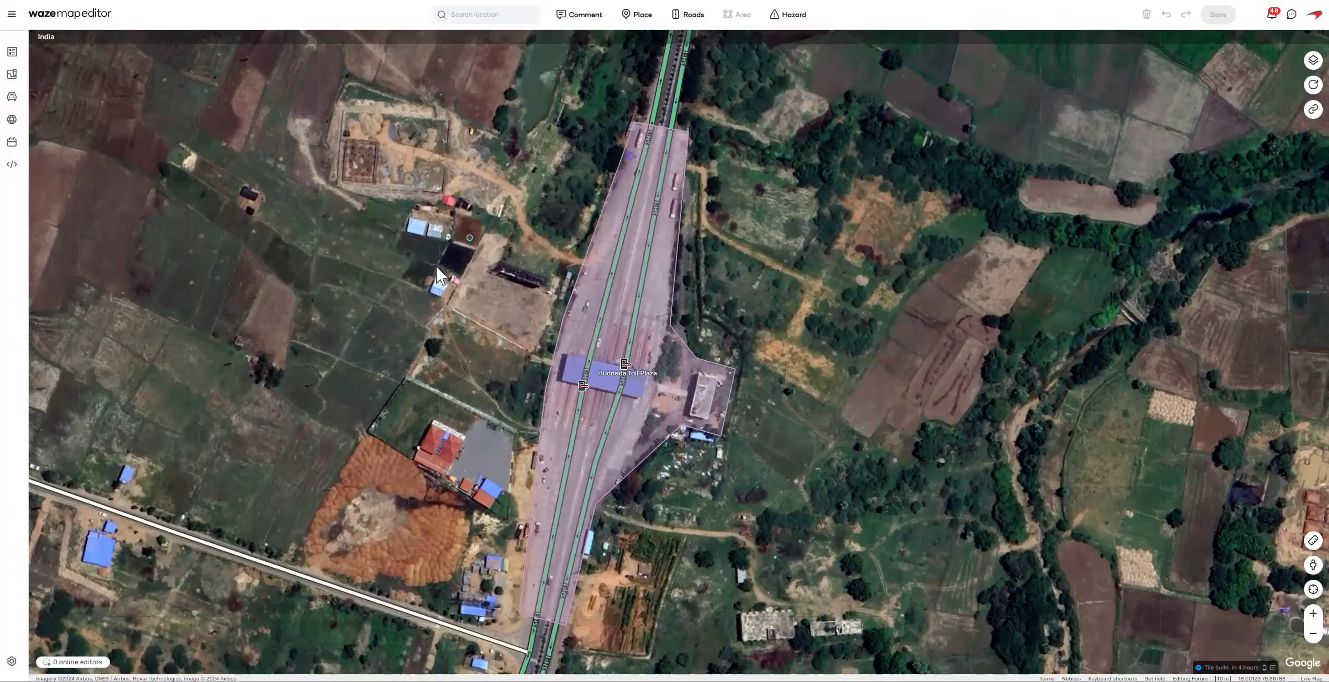
click(429, 409)
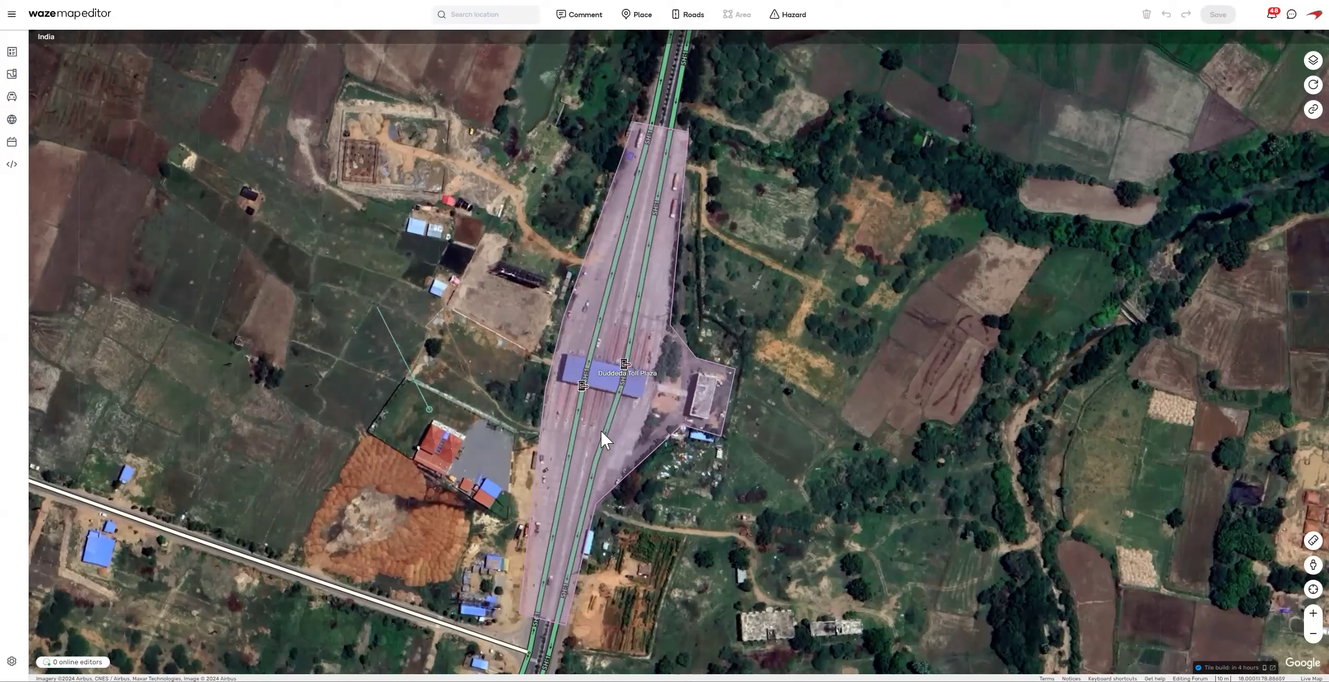
double_click(622, 379)
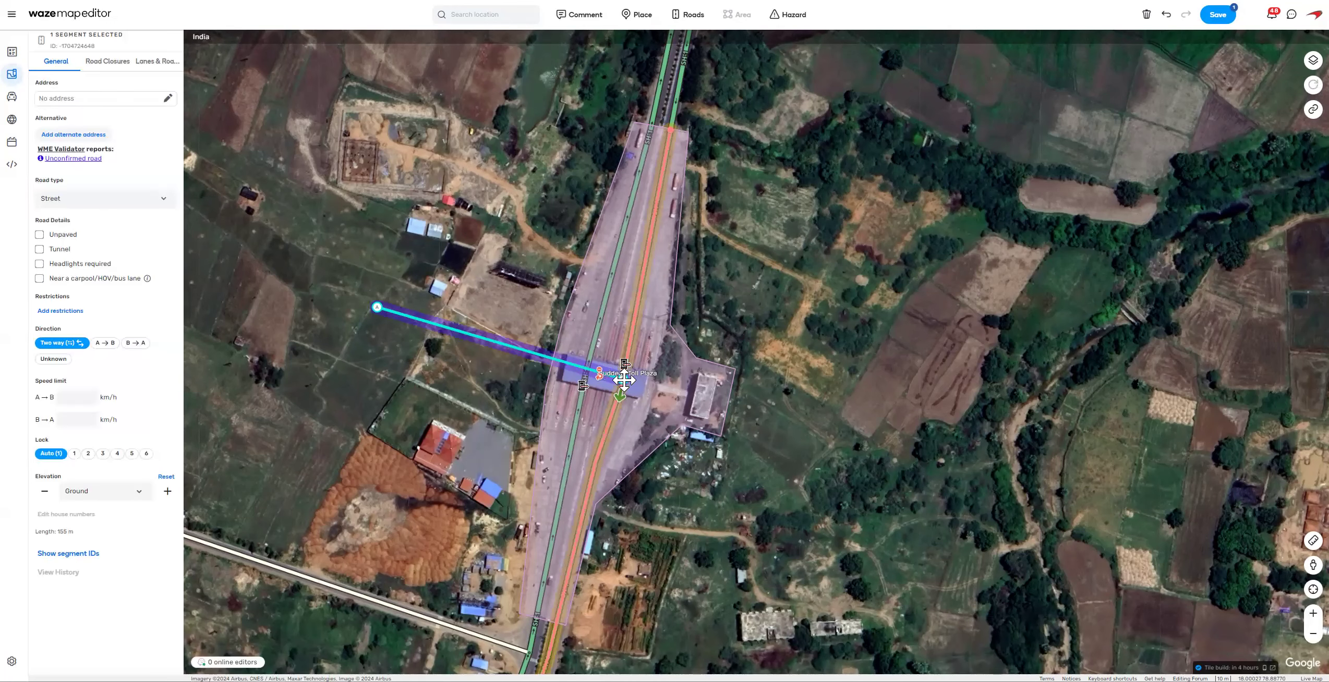
Step: Split both carriageways at the plaza's southern edge and the western one at its northern edge using the temporary street, then delete it and save
drag(624, 381, 556, 621)
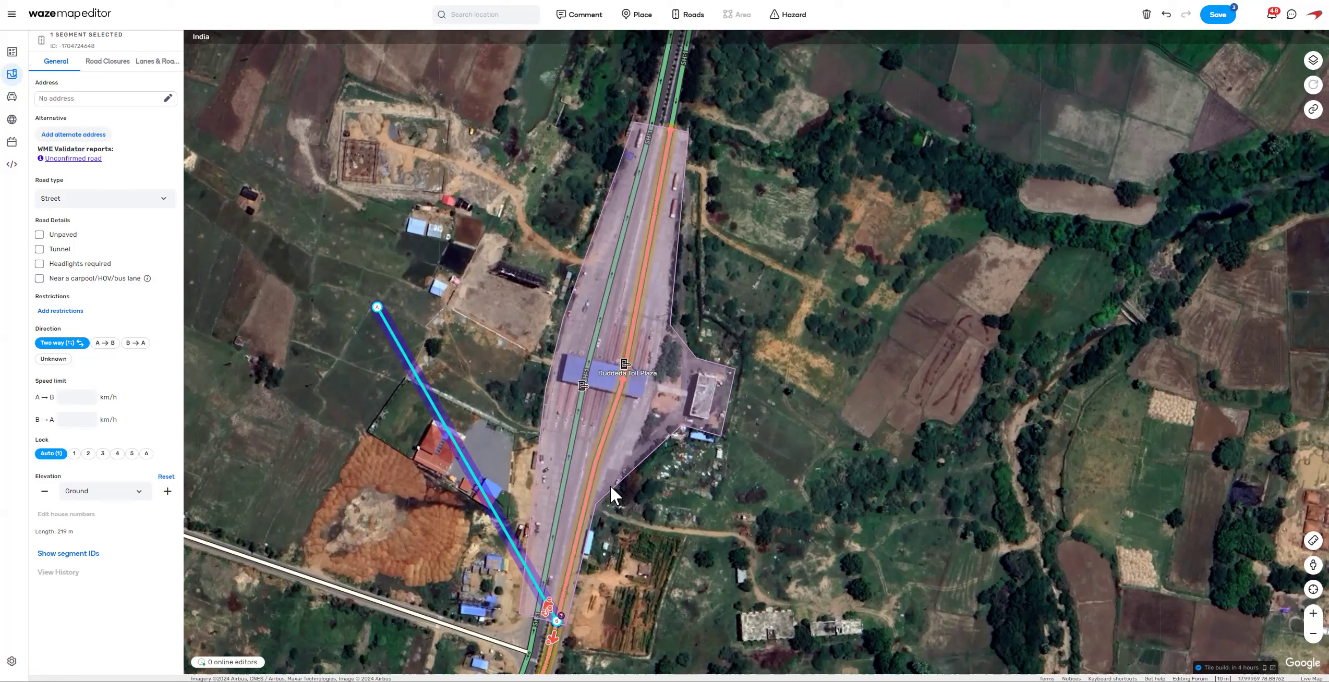
mouse_move(557, 620)
mouse_down()
mouse_move(507, 613)
mouse_move(545, 618)
mouse_up()
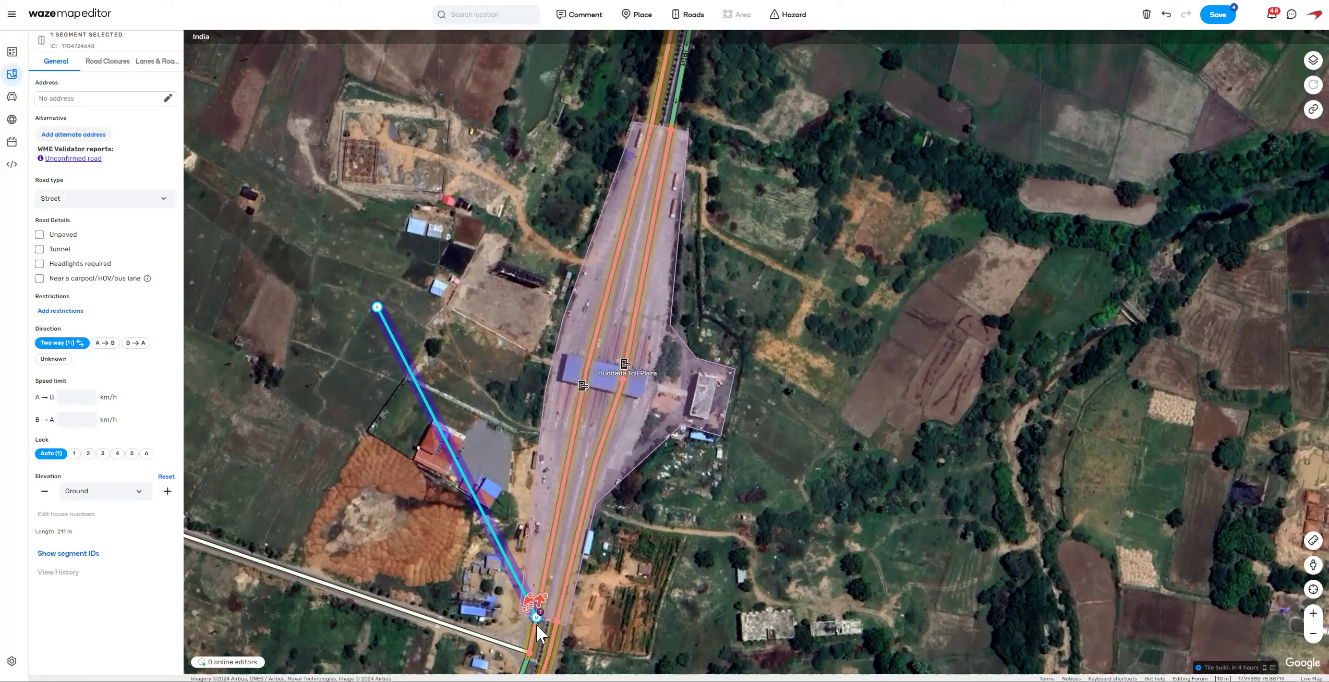
drag(536, 618, 651, 128)
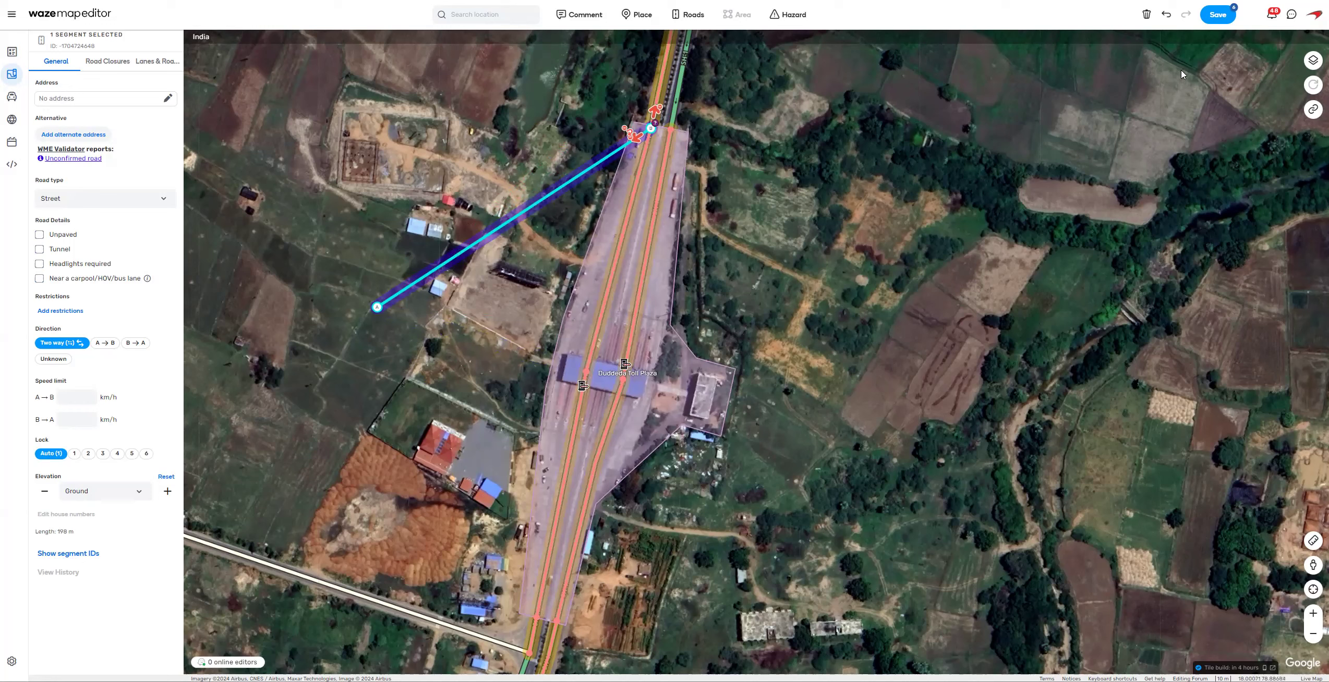
click(1147, 14)
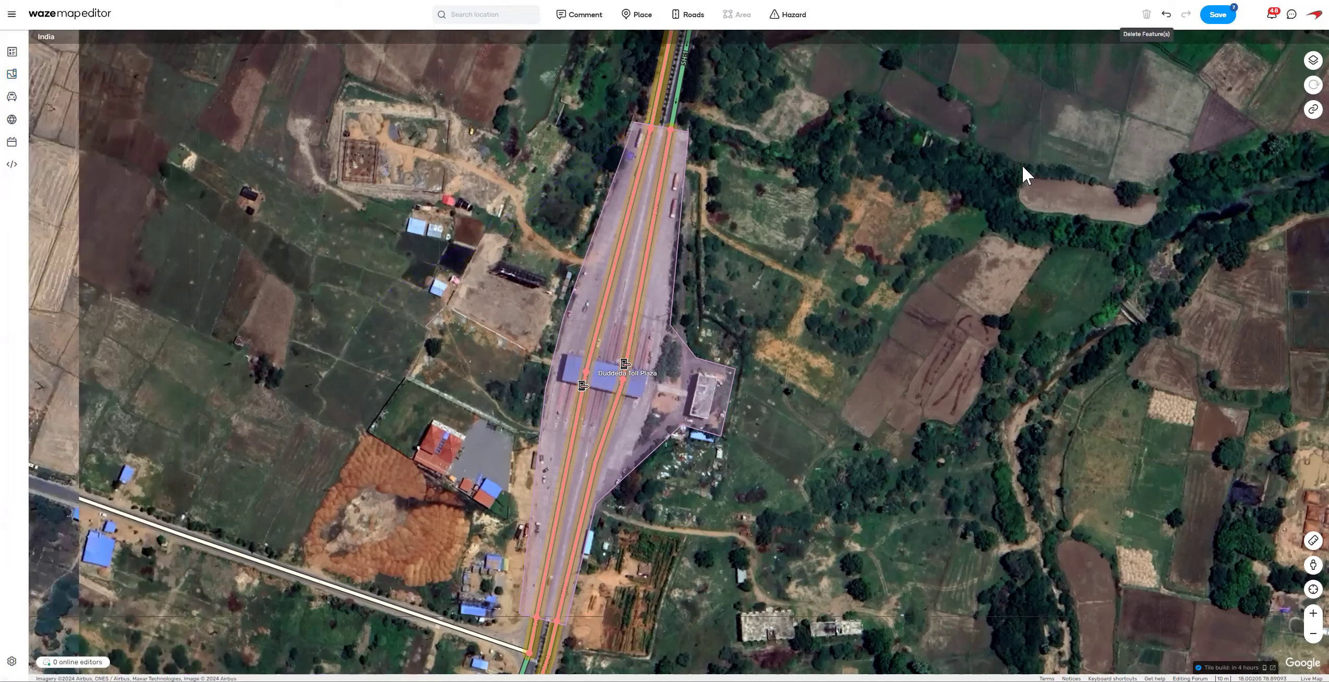
click(1218, 15)
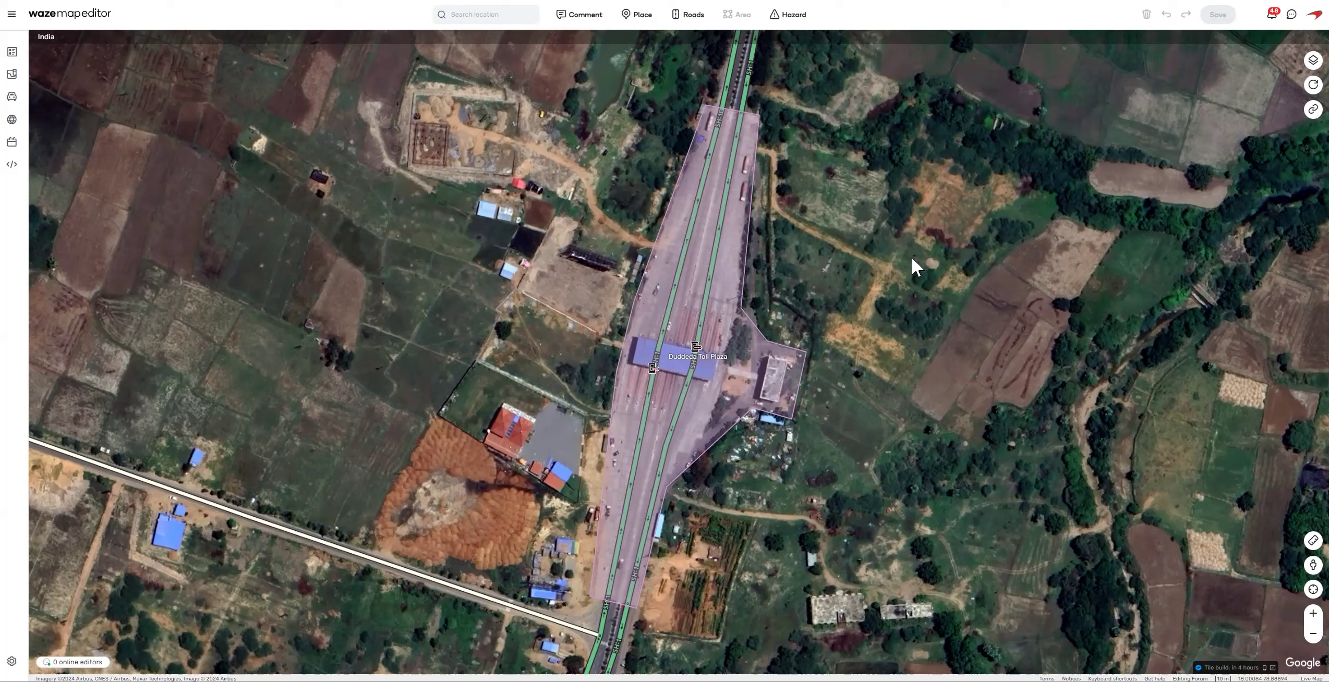
Step: Set the speed limit to 40 km/h on the eastern carriageway north of the booths and the western carriageway south of them
click(709, 281)
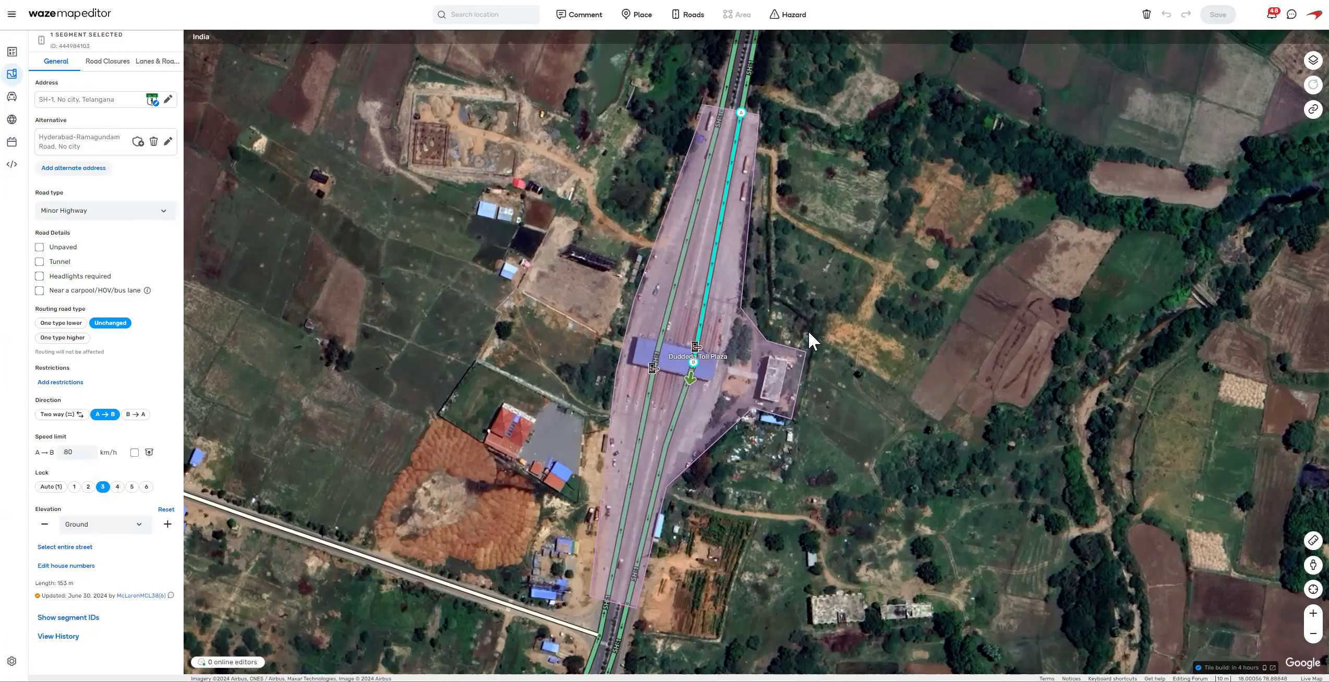
ctrl+click(630, 485)
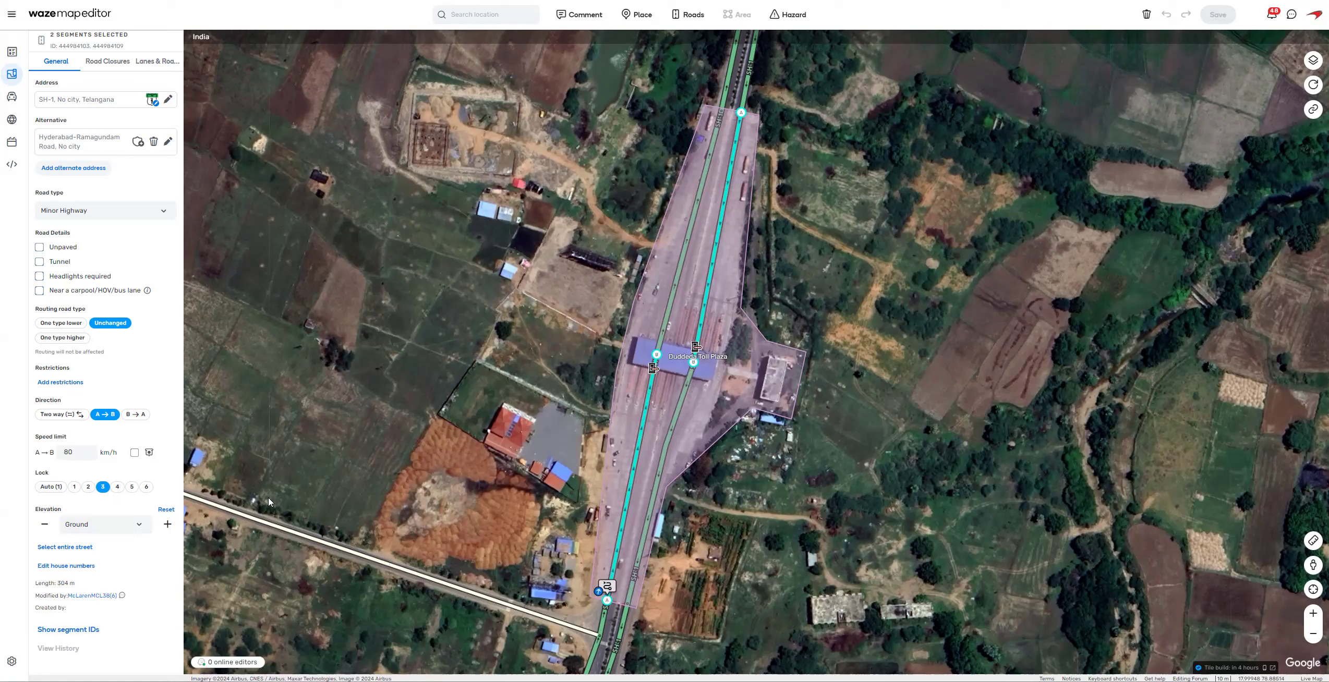
drag(78, 452, 57, 452)
text(40)
click(109, 473)
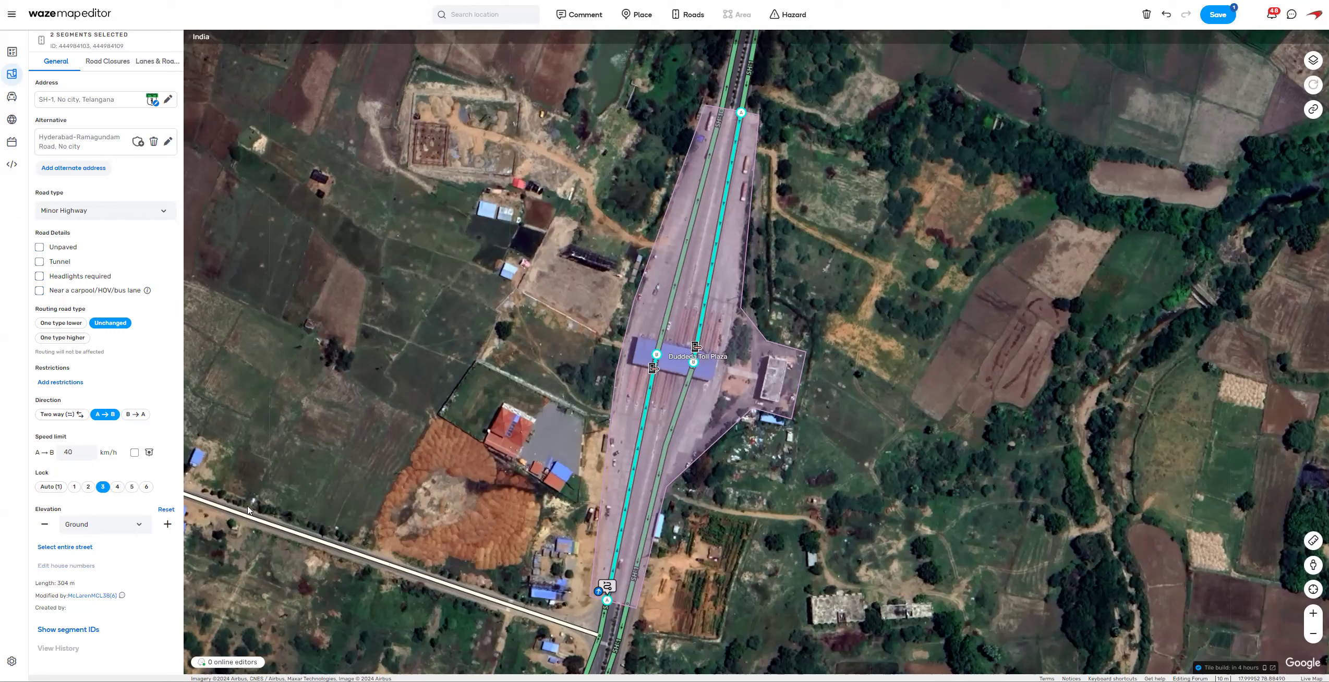
Step: Set the speed limit to 60 km/h on the western carriageway north of the booths and the eastern carriageway south of them
click(679, 279)
ctrl+click(675, 417)
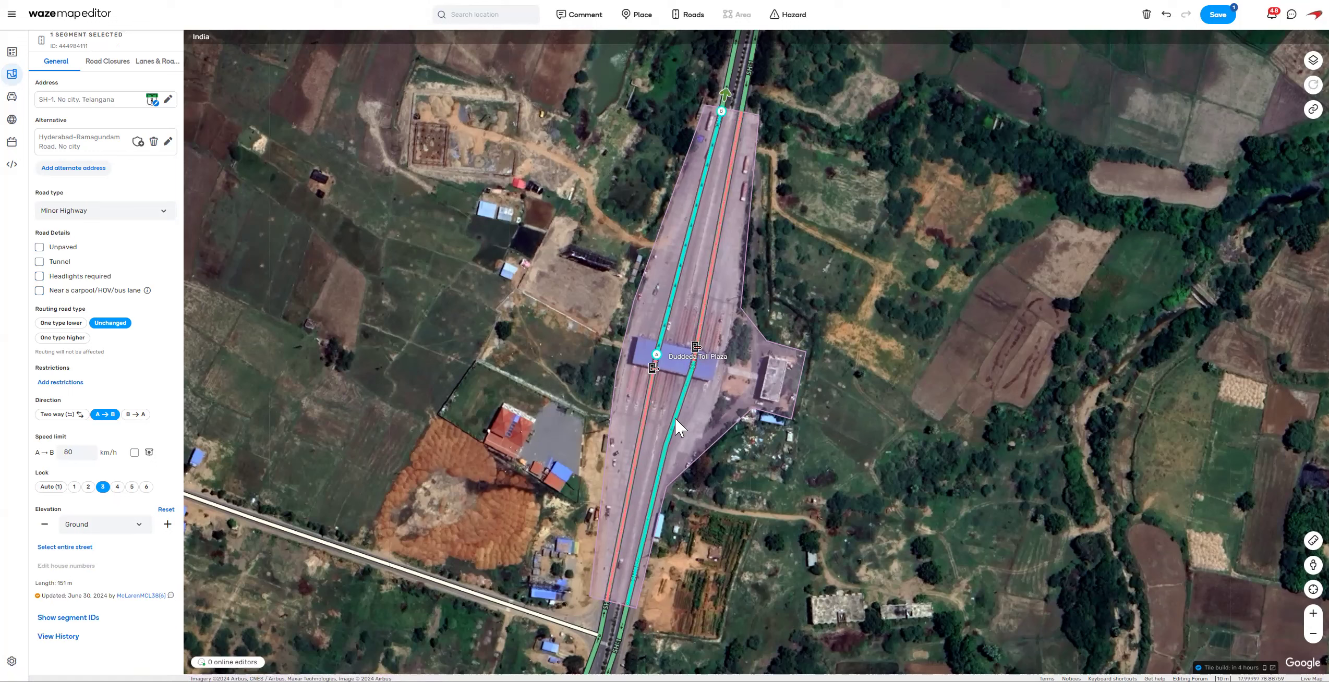
double_click(64, 452)
text(3)
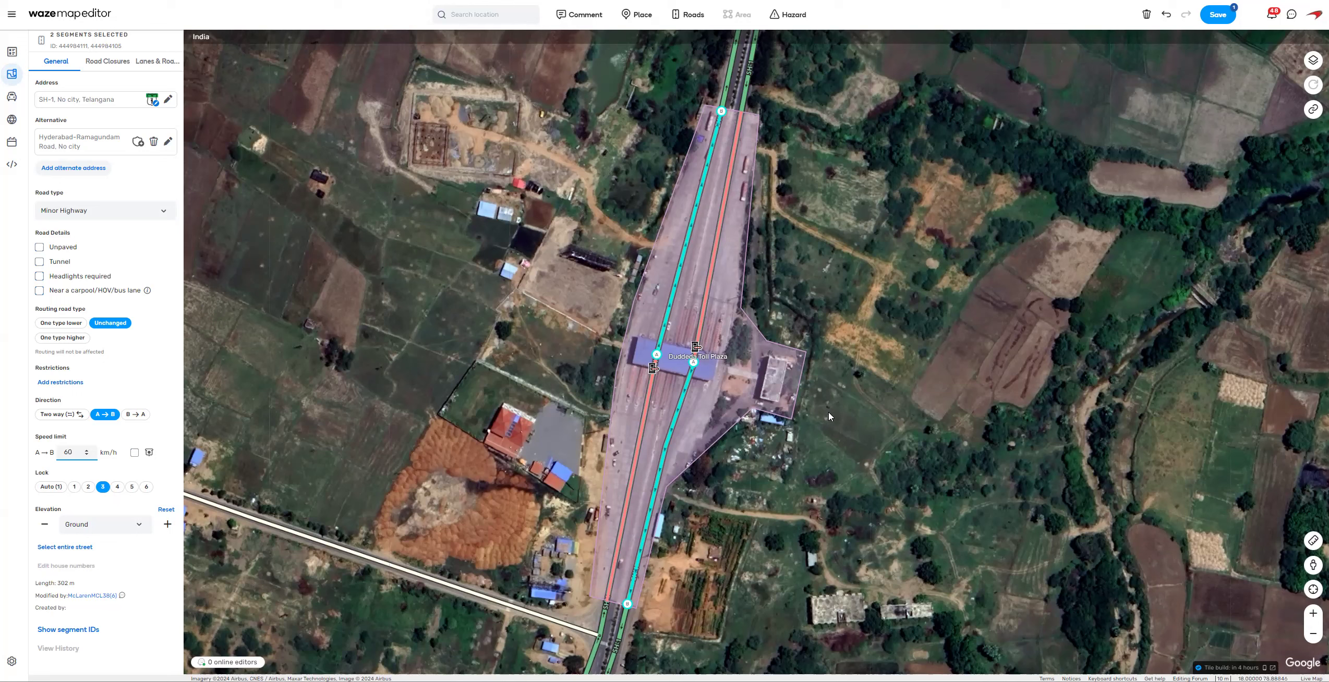
key(Escape)
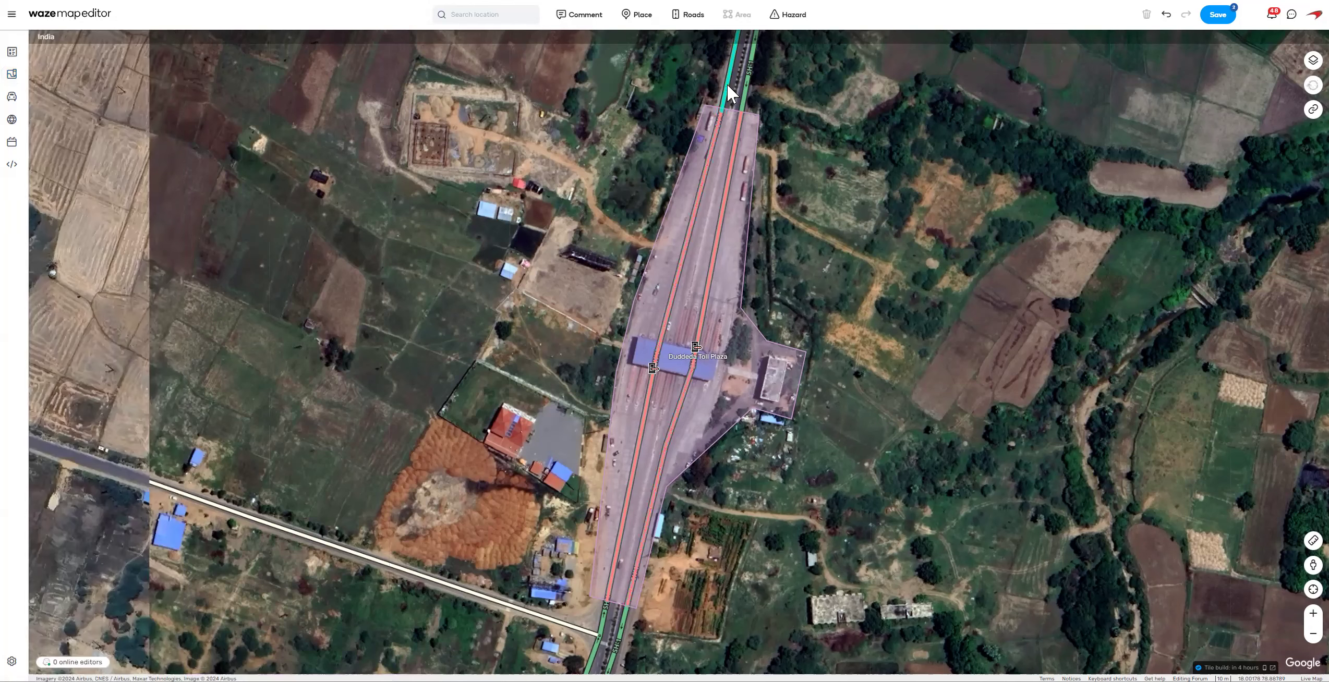
Step: Check the properties of the highway segment pairs just north and just south of the toll plaza
drag(728, 76, 804, 126)
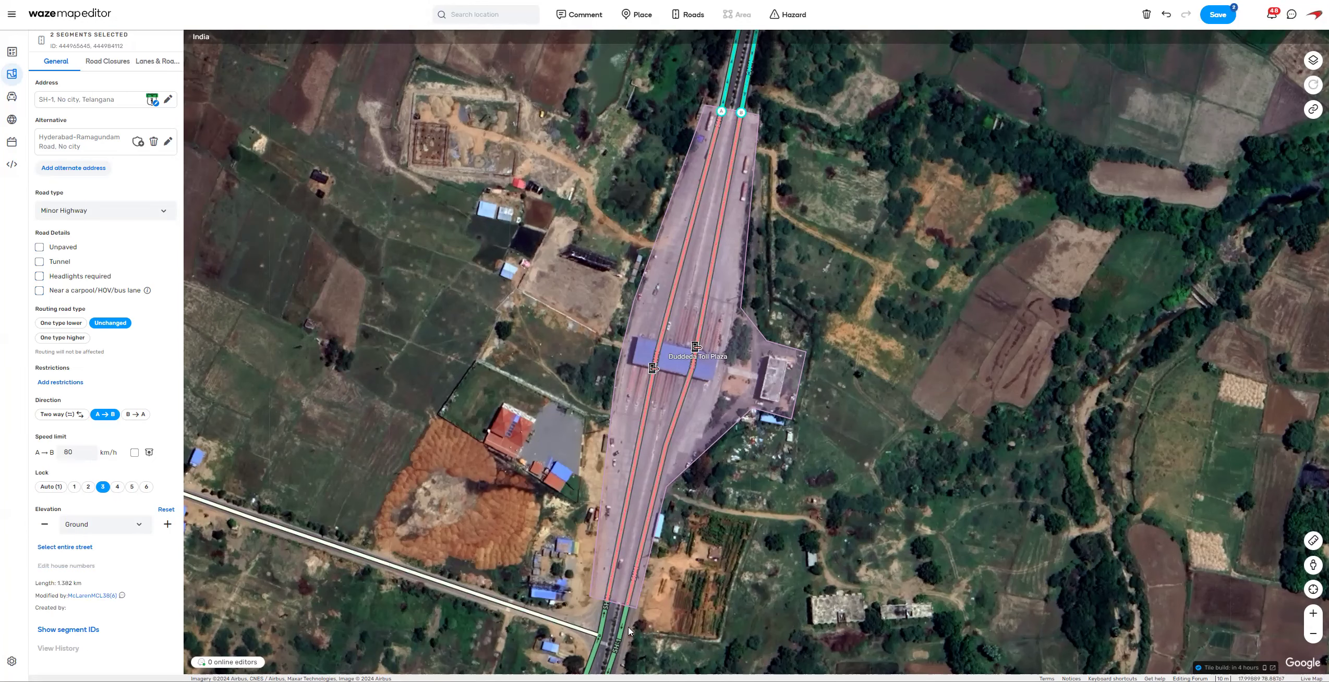
key(Escape)
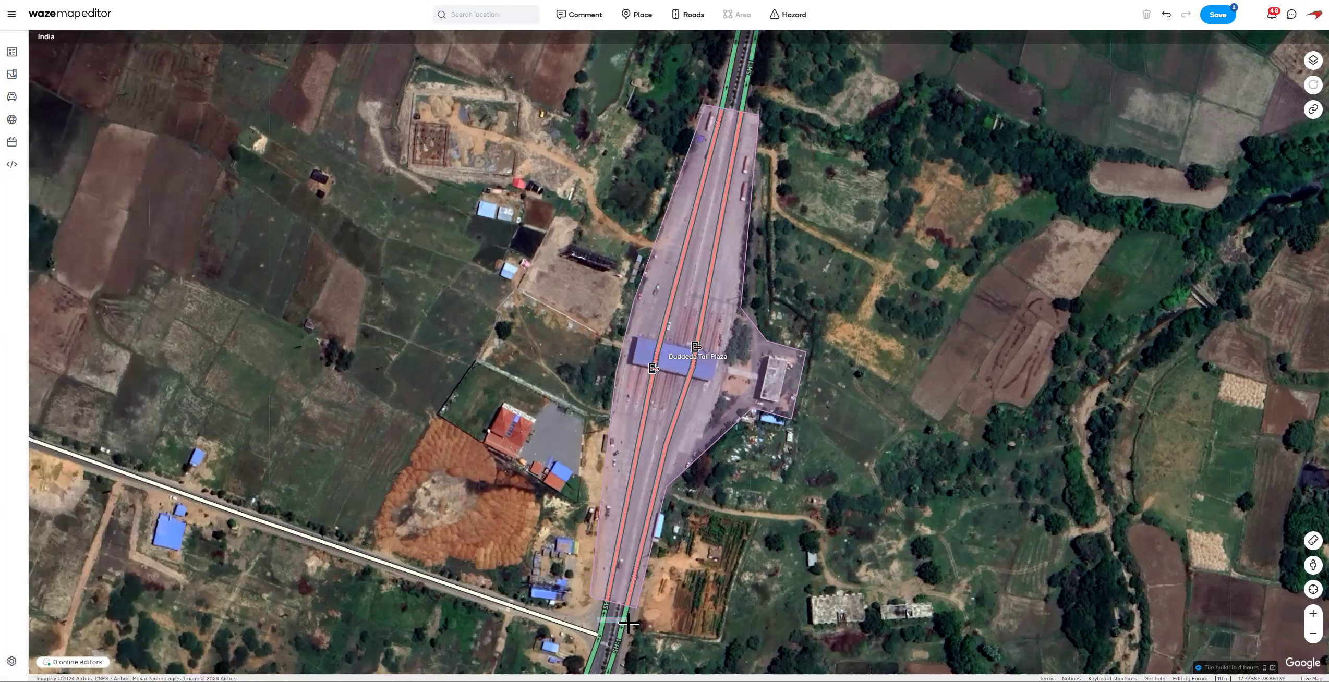
drag(597, 622, 702, 592)
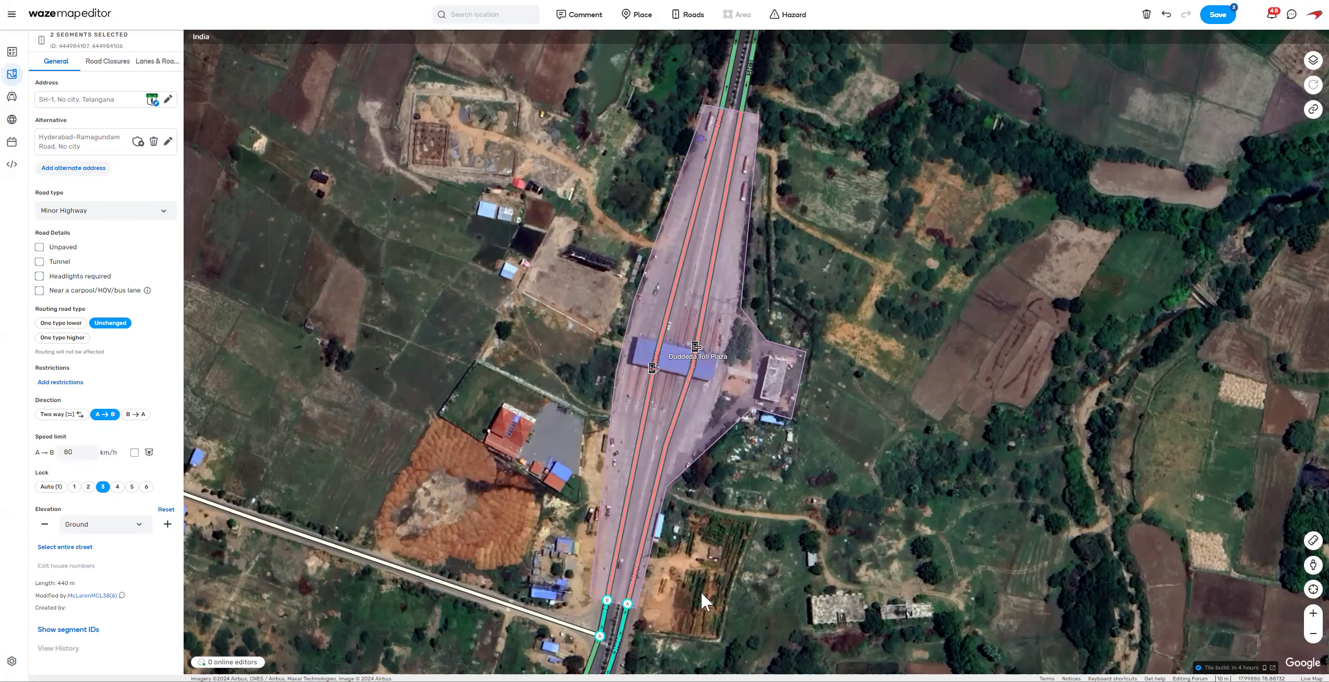
Step: Check the pair of 40 km/h segments through the toll plaza and save the map edits
key(Escape)
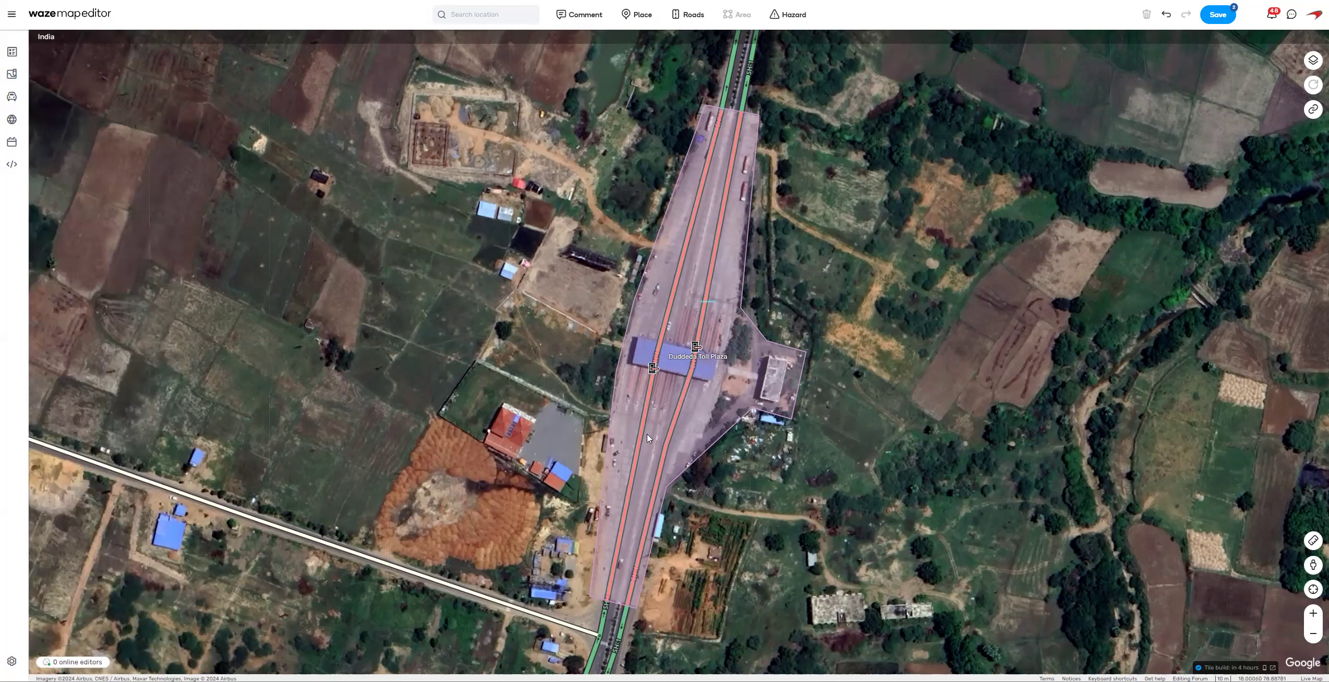
drag(632, 410, 671, 455)
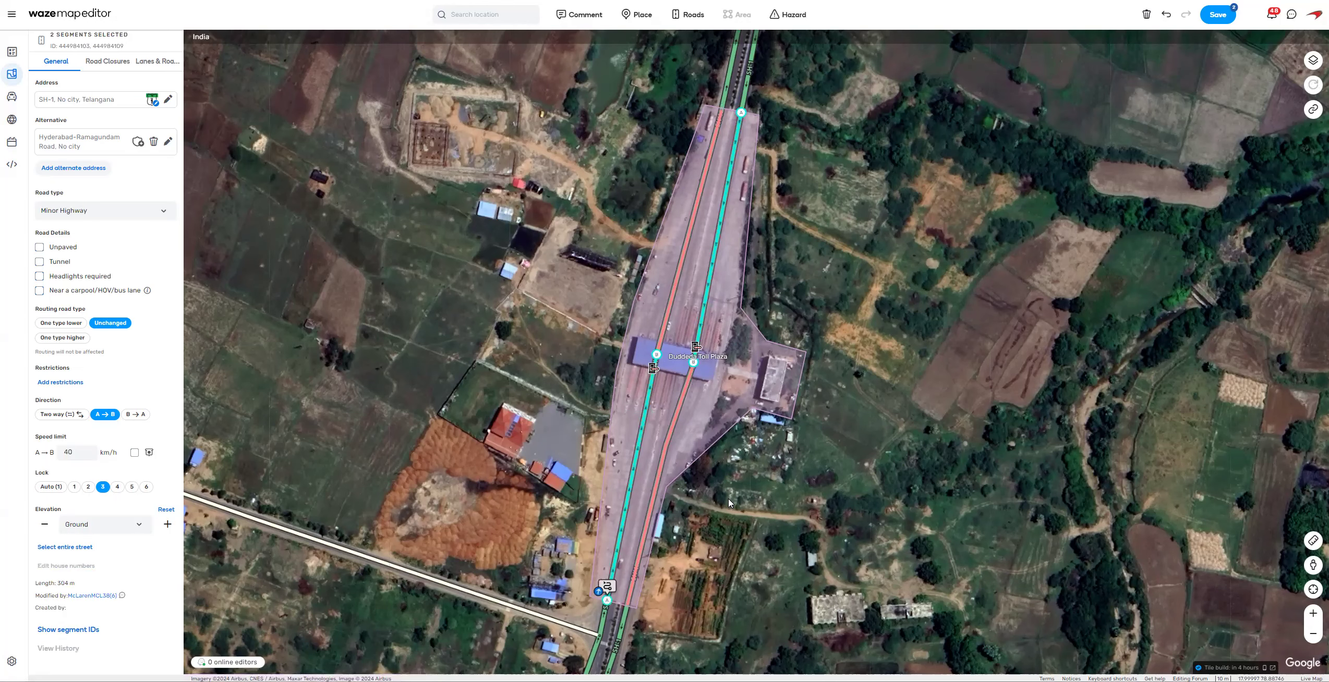
key(Escape)
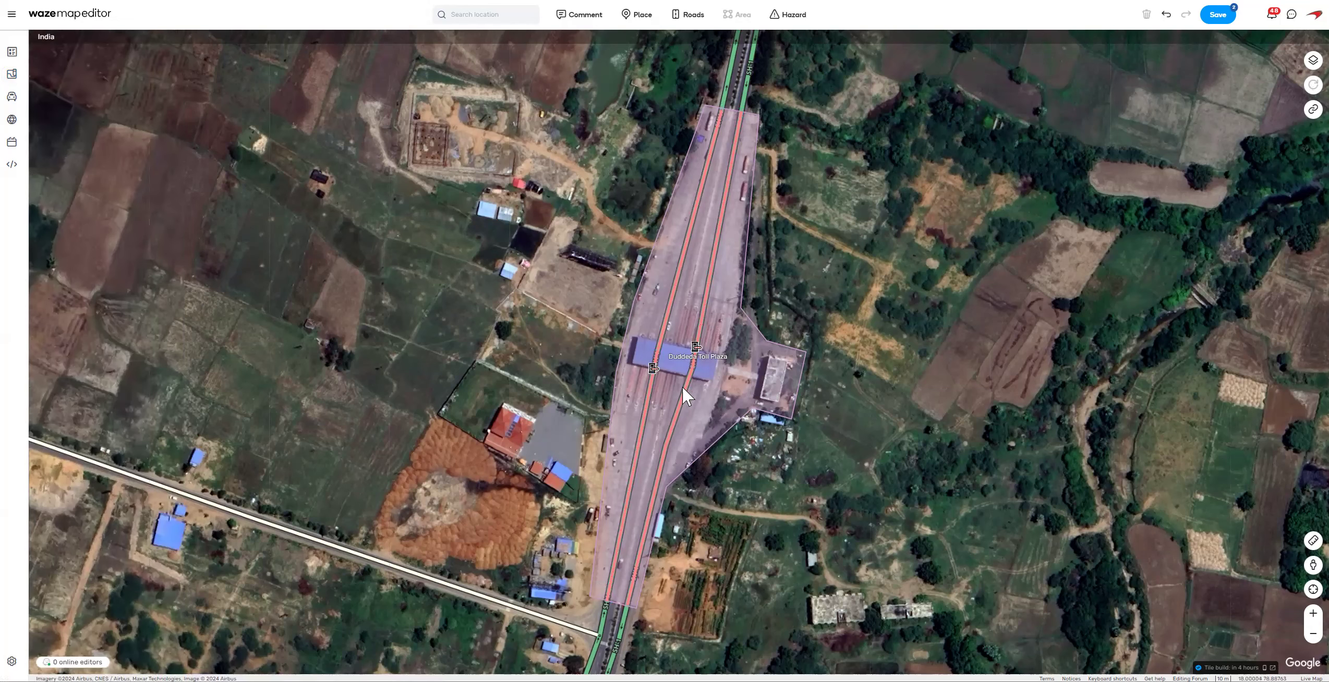
click(1210, 17)
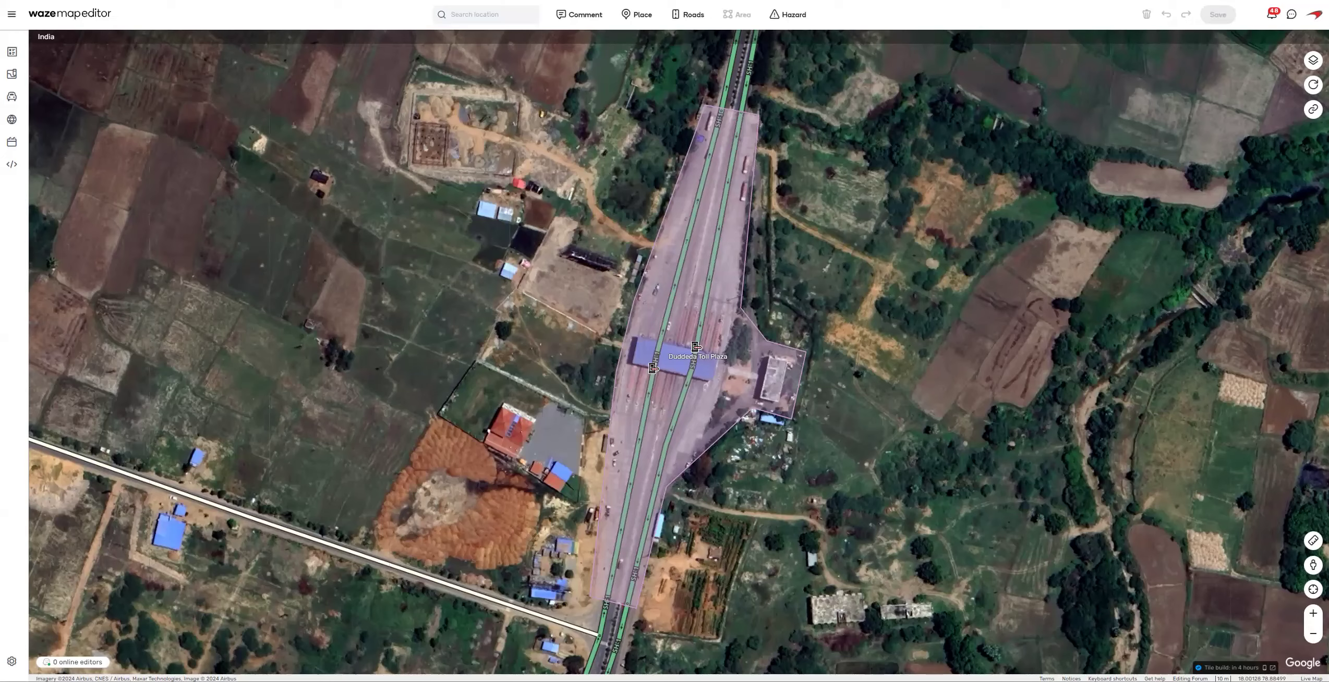
Step: Switch to the Toll India : Master Data spreadsheet and look through the toll plaza list and its columns
click(288, 1)
click(595, 458)
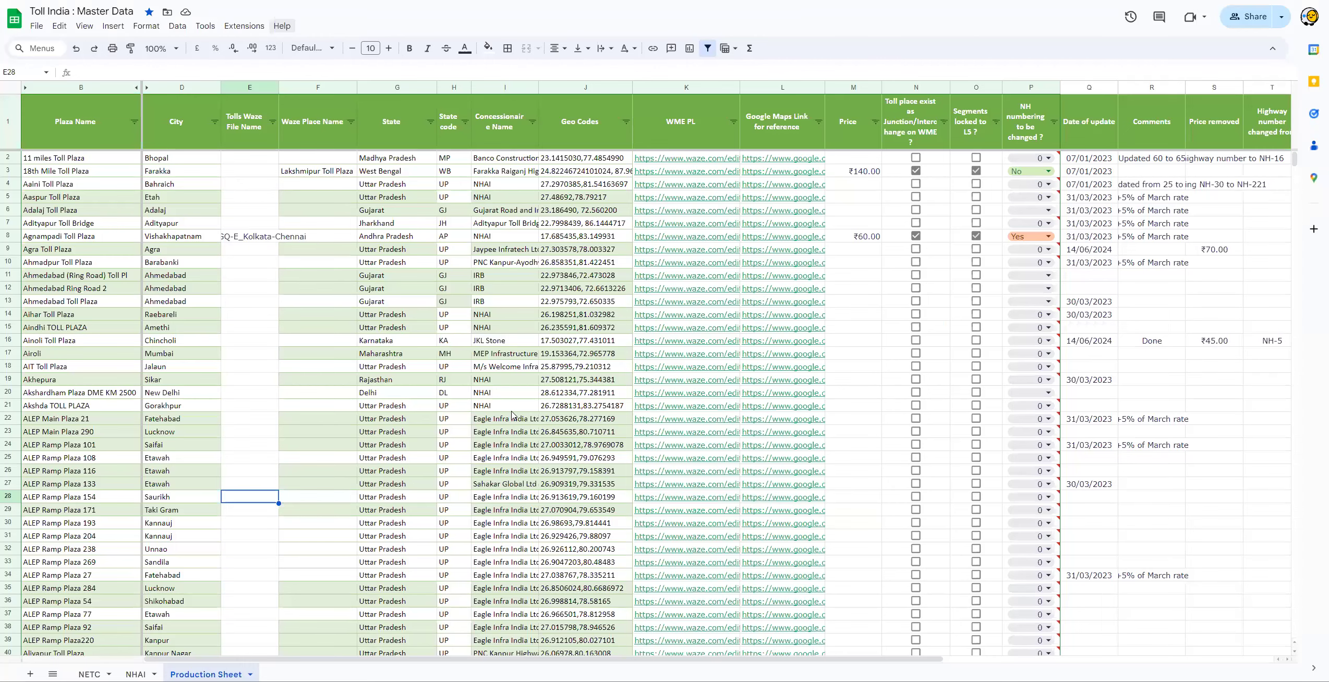
scroll(367, 388, down, 1)
scroll(367, 392, down, 12)
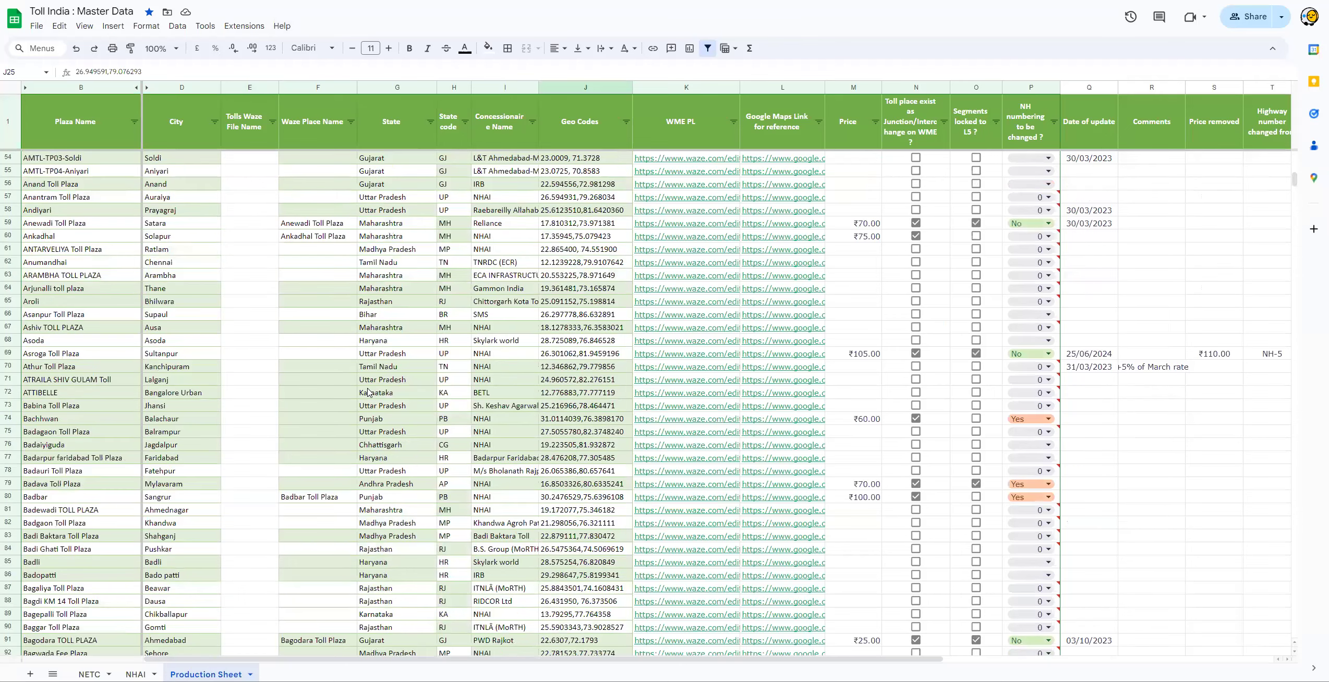
scroll(367, 393, up, 10)
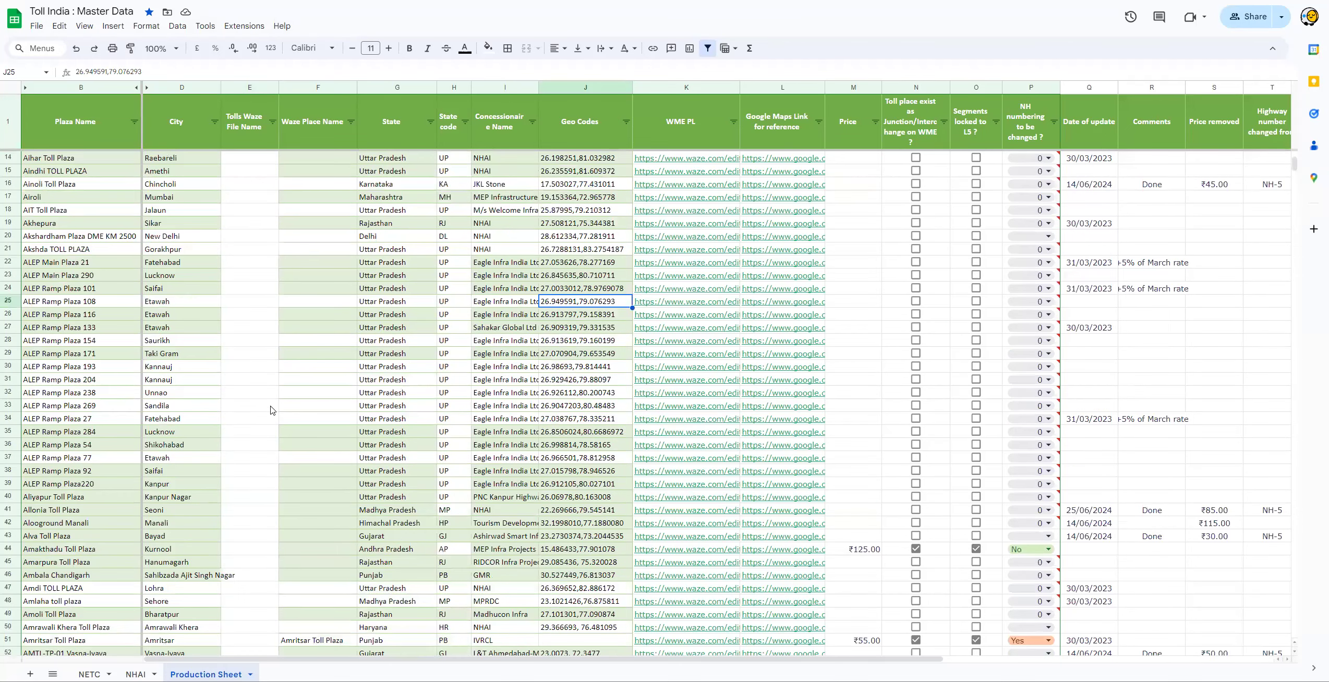
scroll(271, 406, up, 3)
click(201, 407)
key(Left)
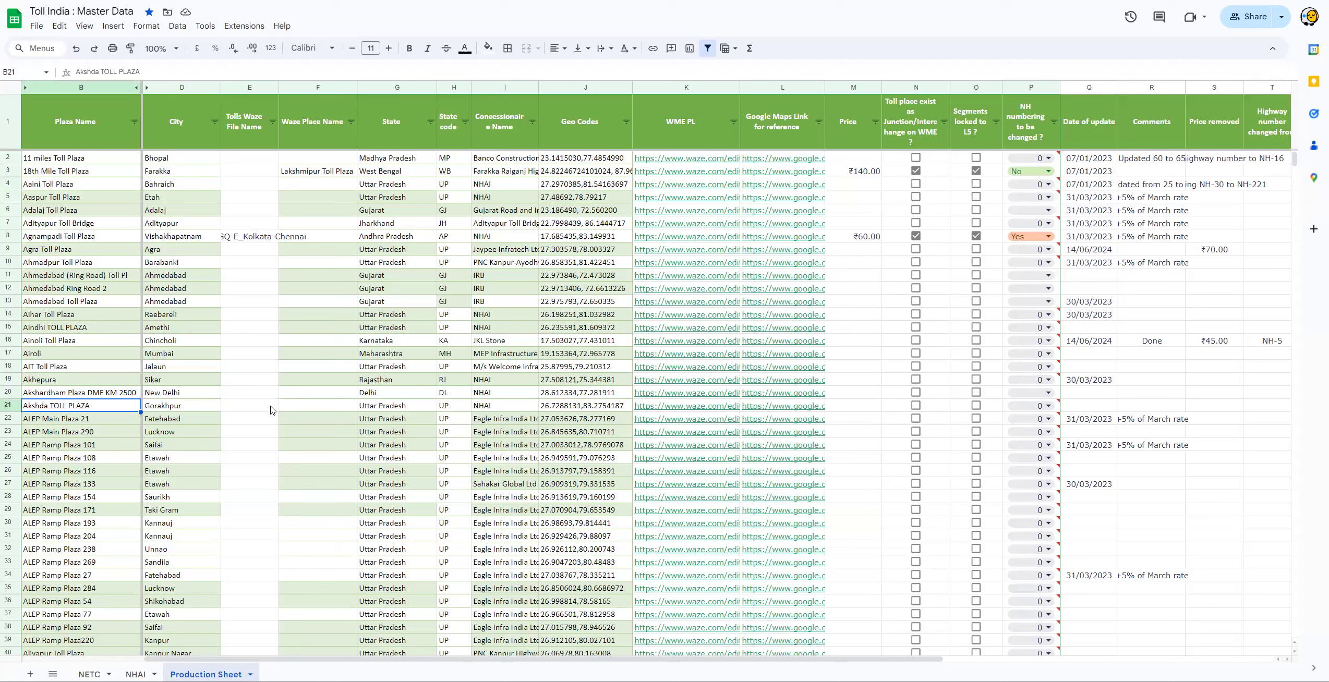
click(270, 410)
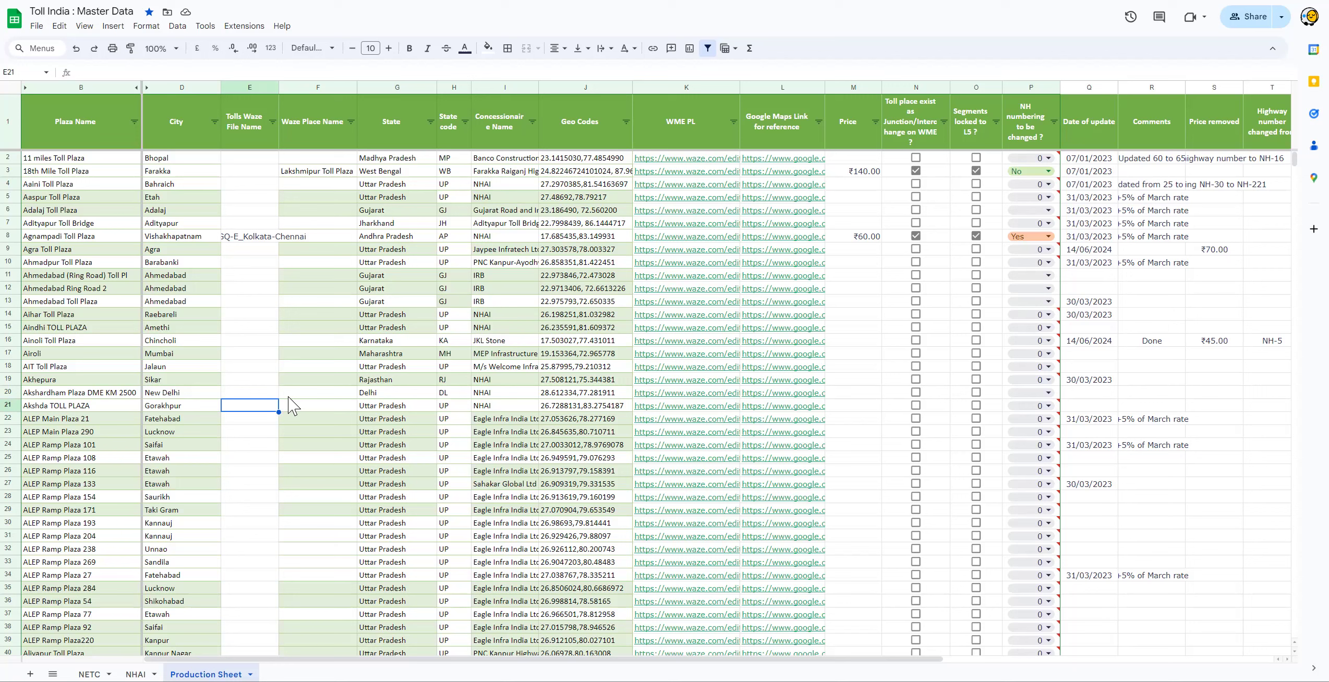
click(249, 355)
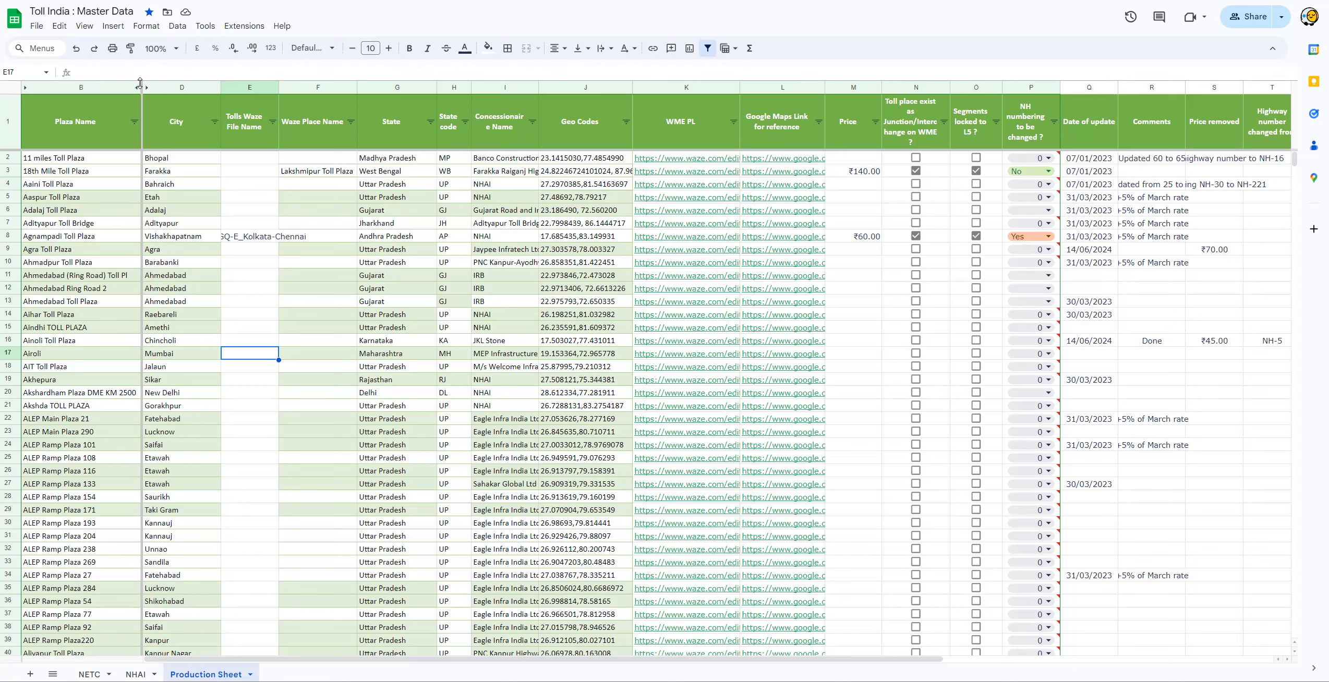
click(254, 305)
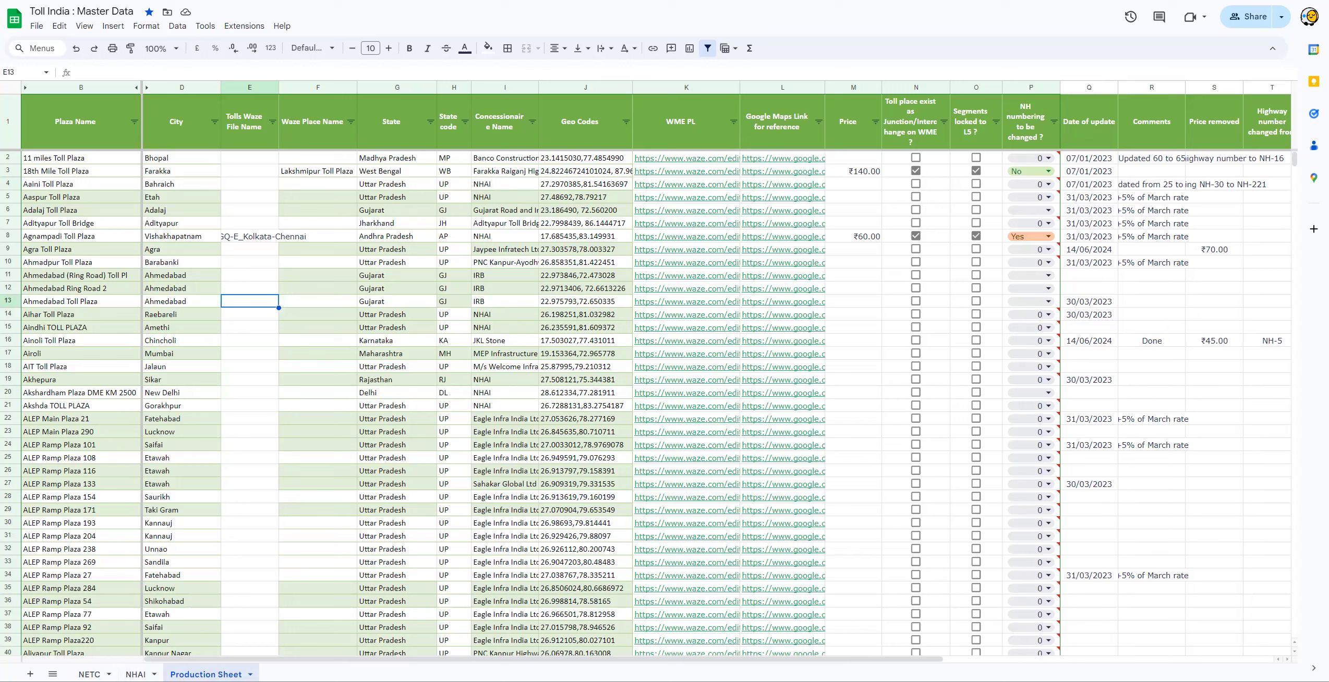
click(263, 462)
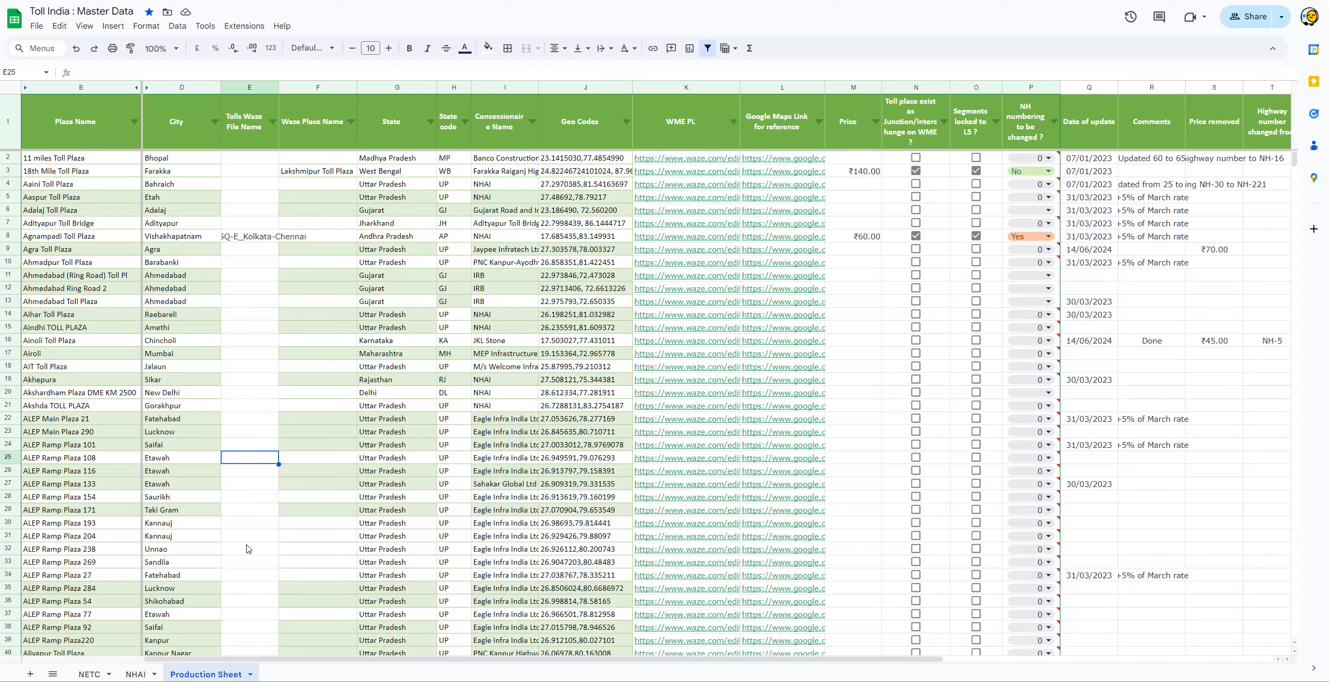
Step: Search the sheet for "dud" and go to the Duddeda Toll Plaza row
key(ctrl+f)
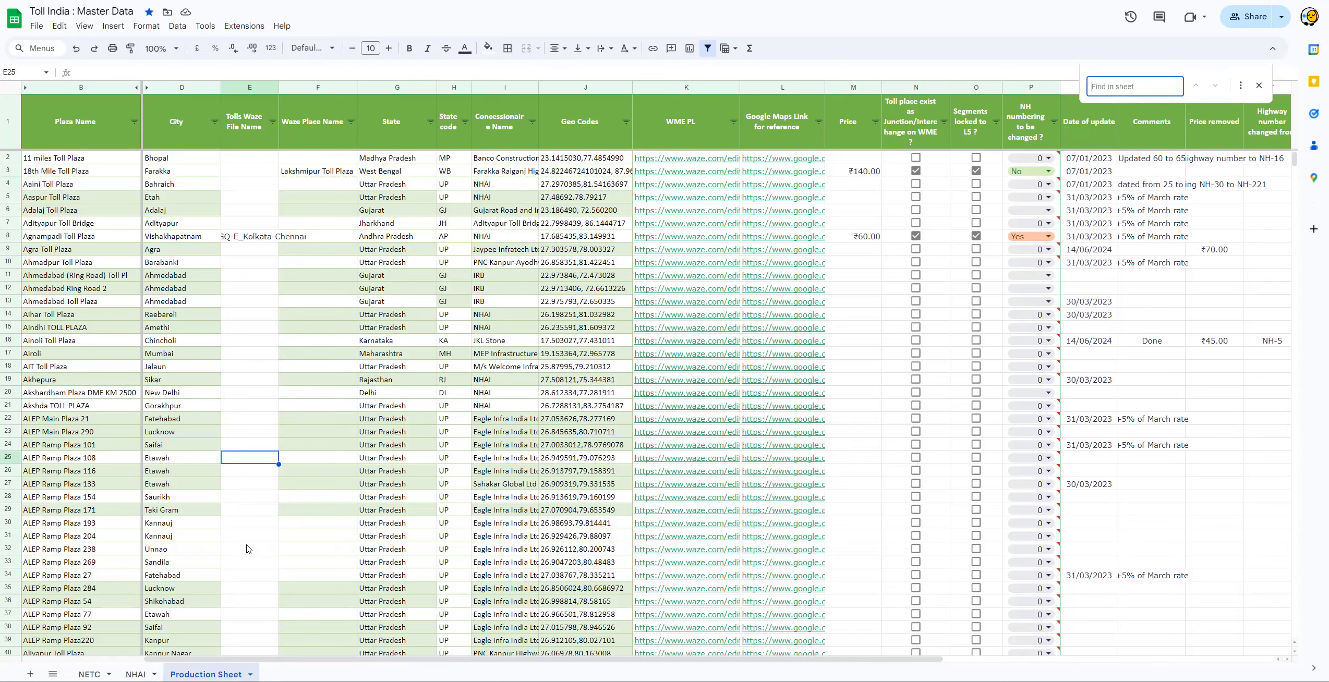
text(dud)
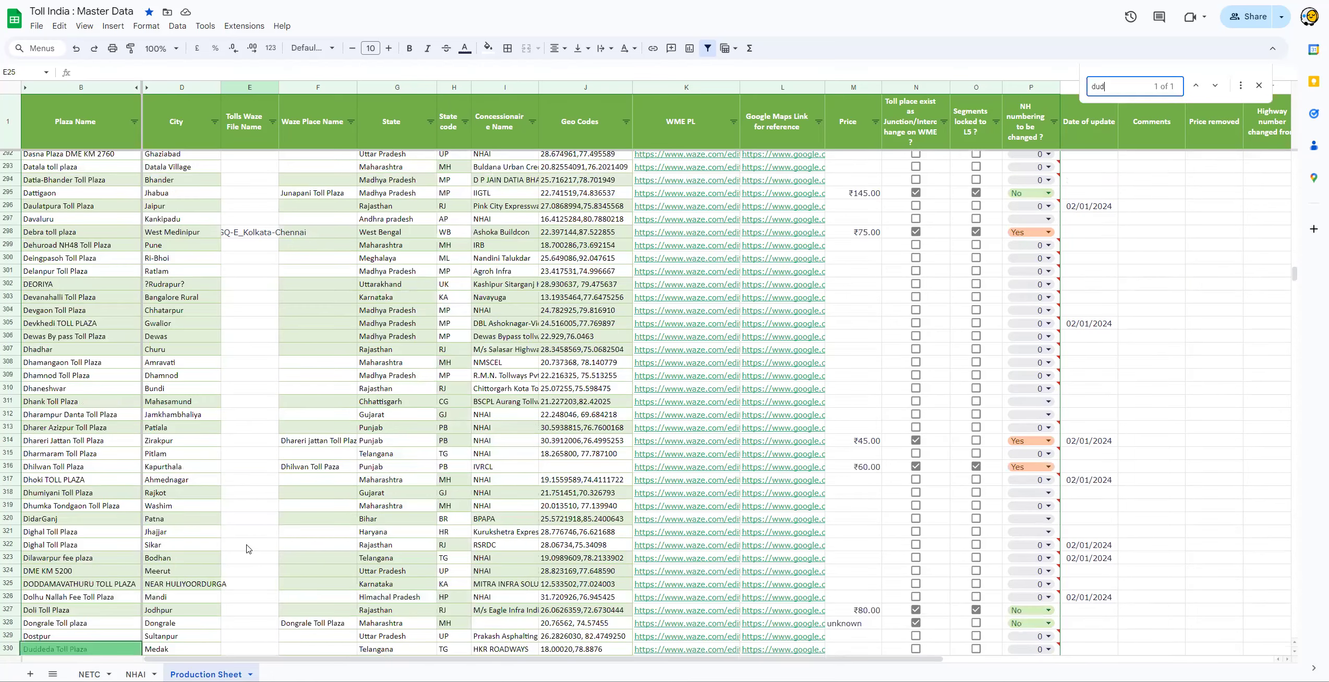
scroll(247, 549, down, 4)
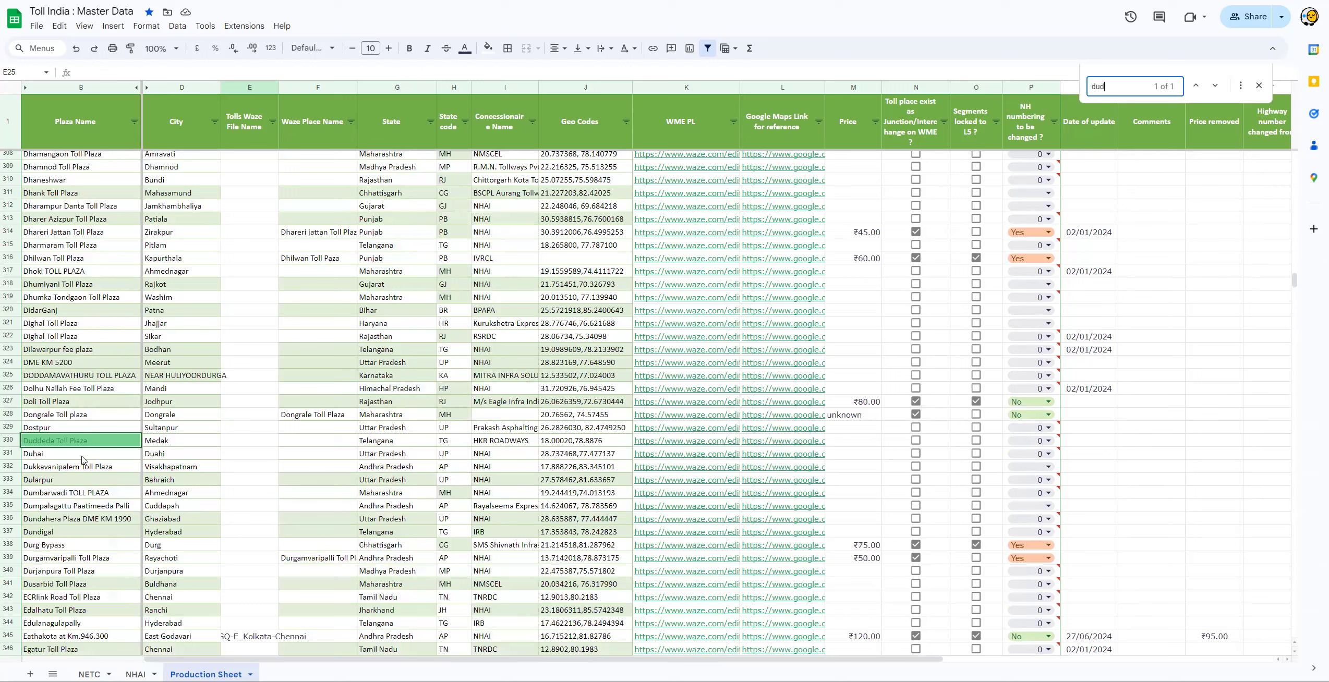
click(210, 447)
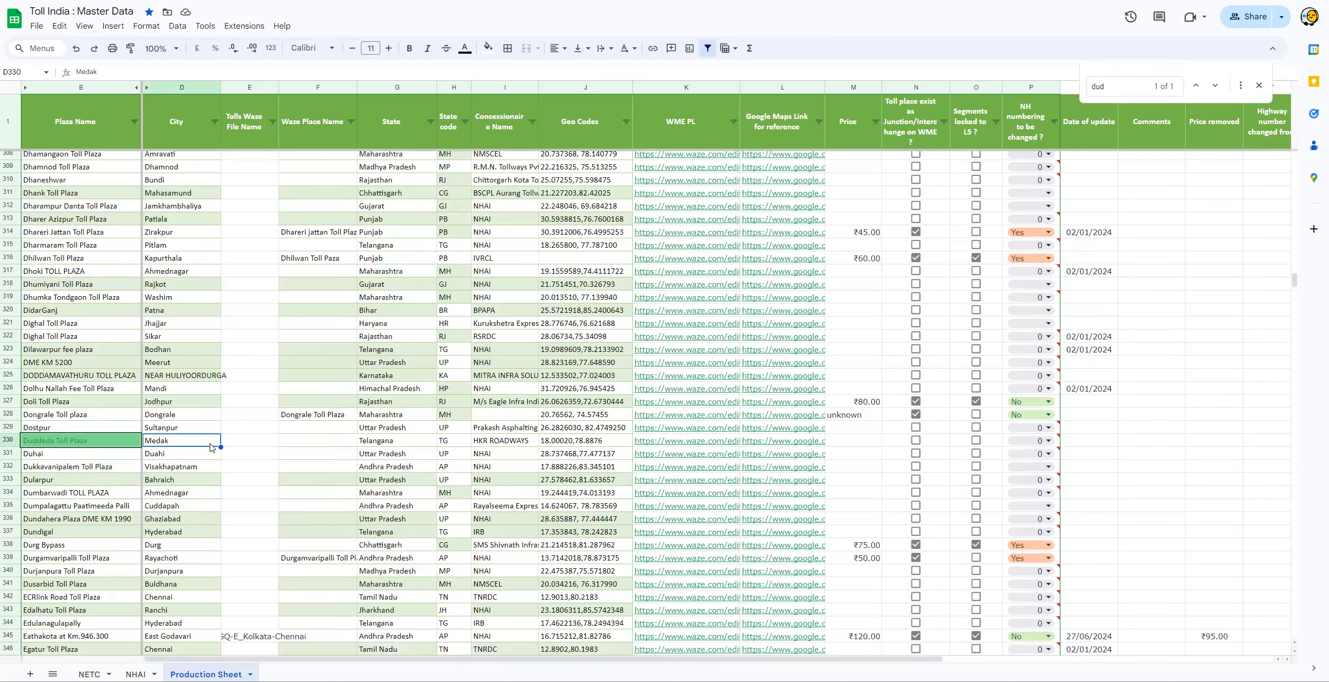
click(248, 445)
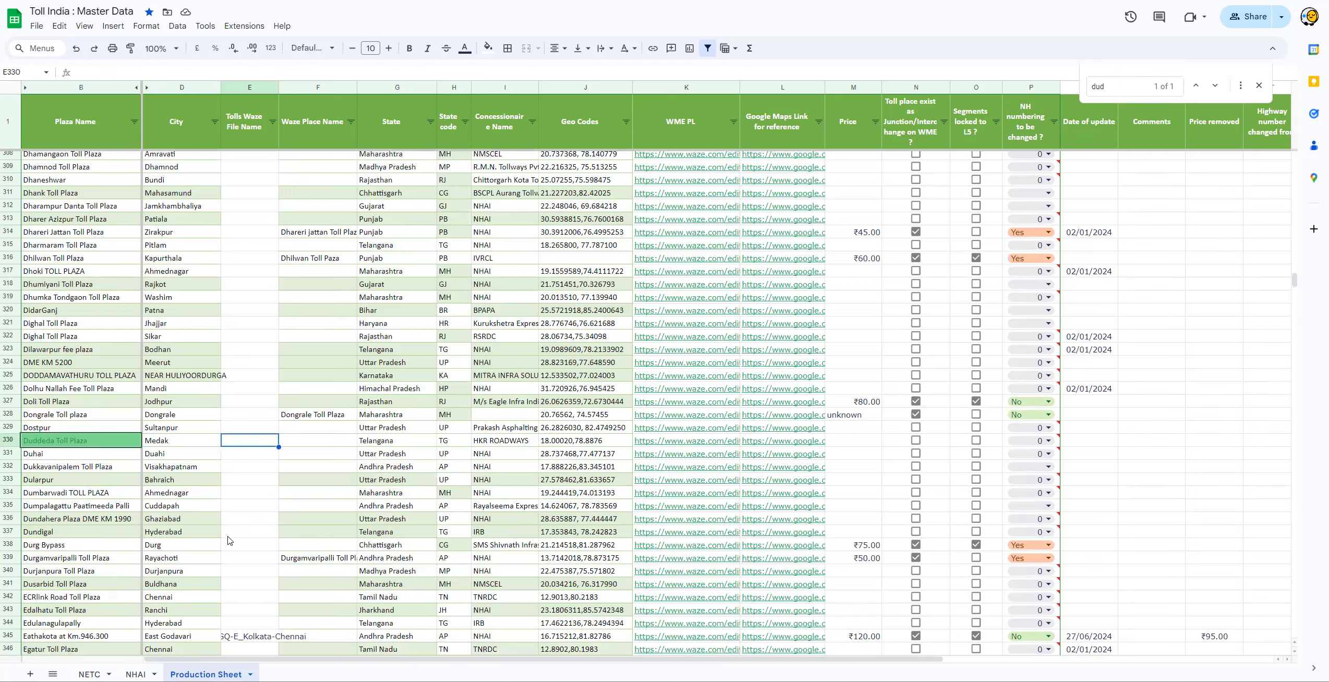
Step: Copy the plaza area's name from Waze Map Editor into the Waze Place Name cell of the Duddeda row in Google Sheets
click(300, 445)
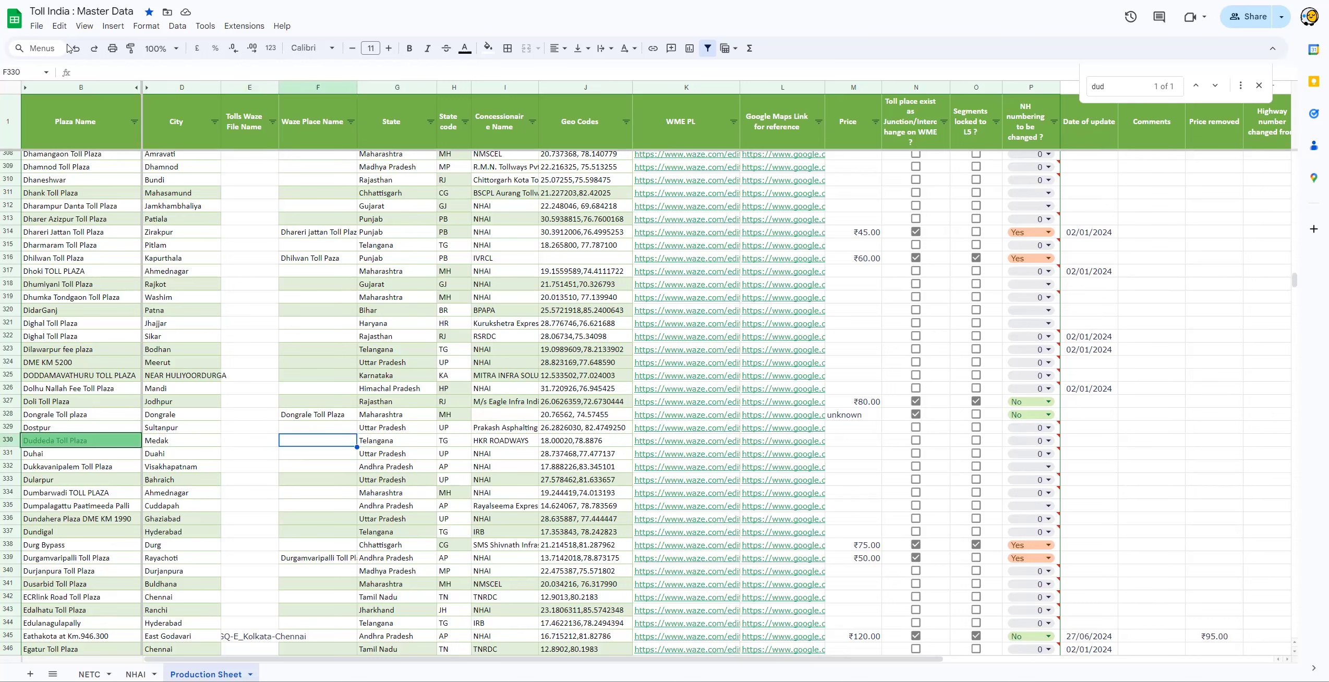
key(alt+Tab)
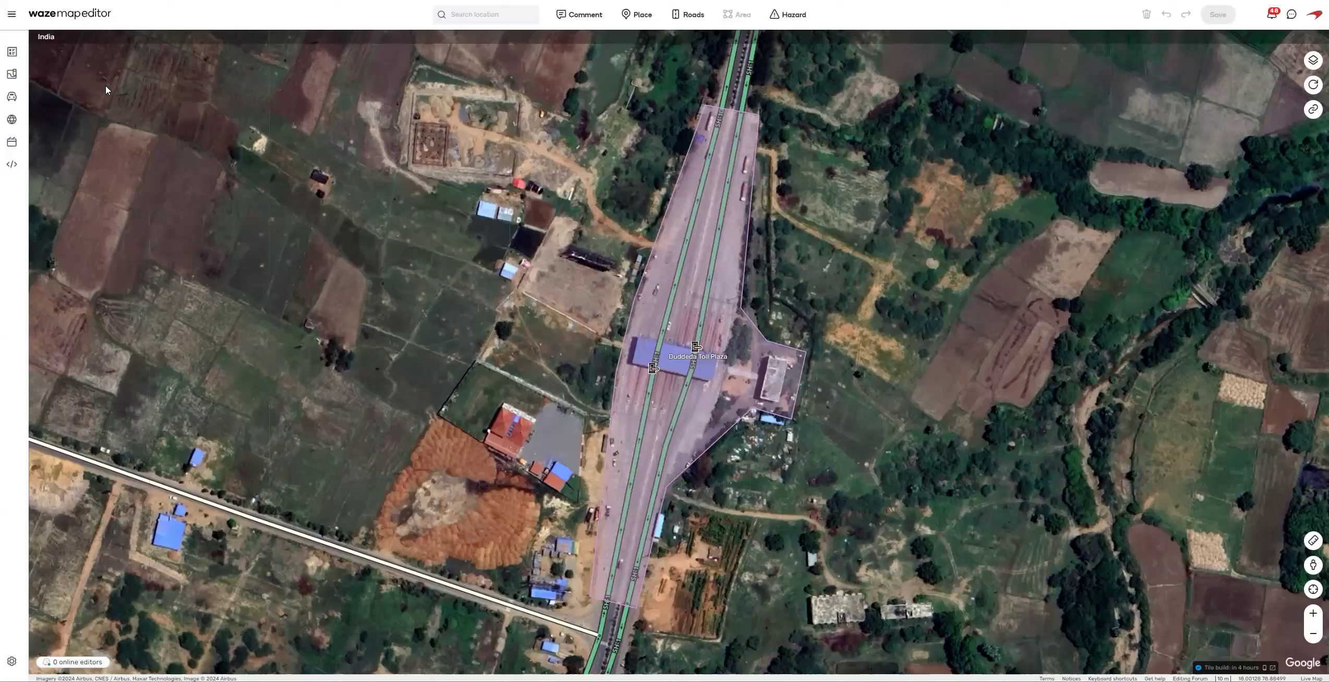
click(679, 317)
drag(105, 144, 44, 359)
key(ctrl+c)
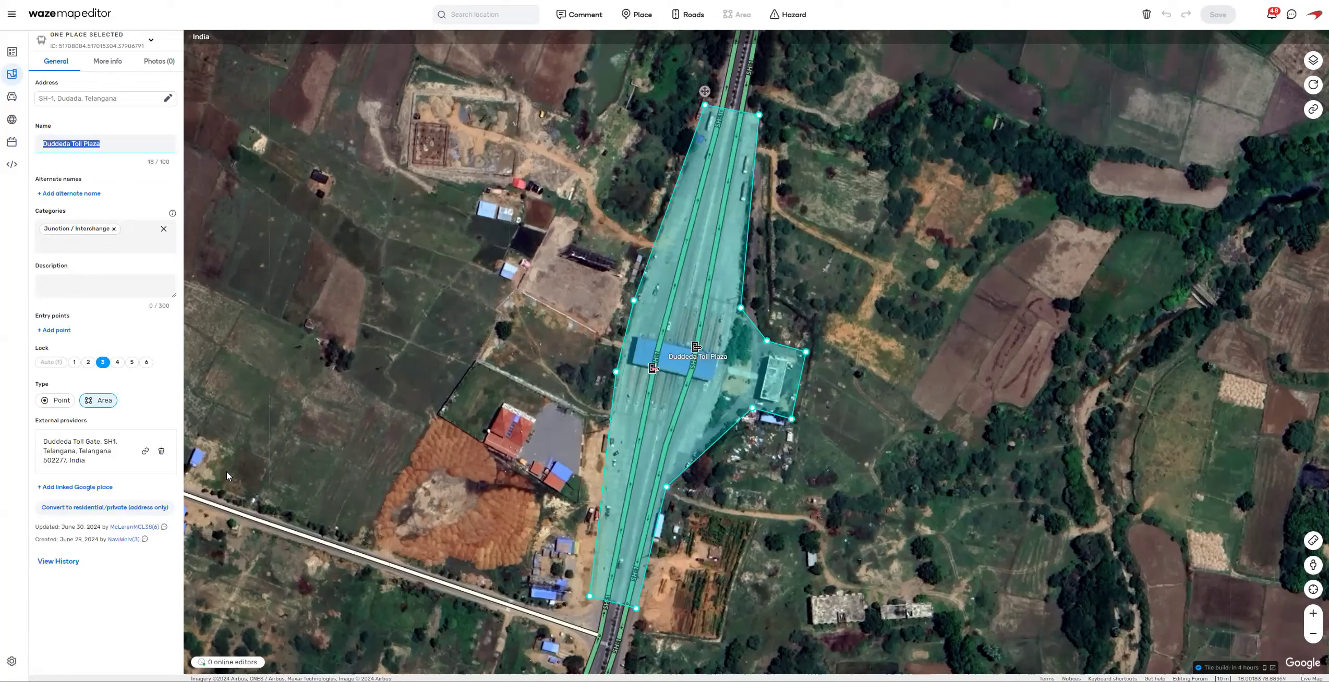
key(alt+Tab)
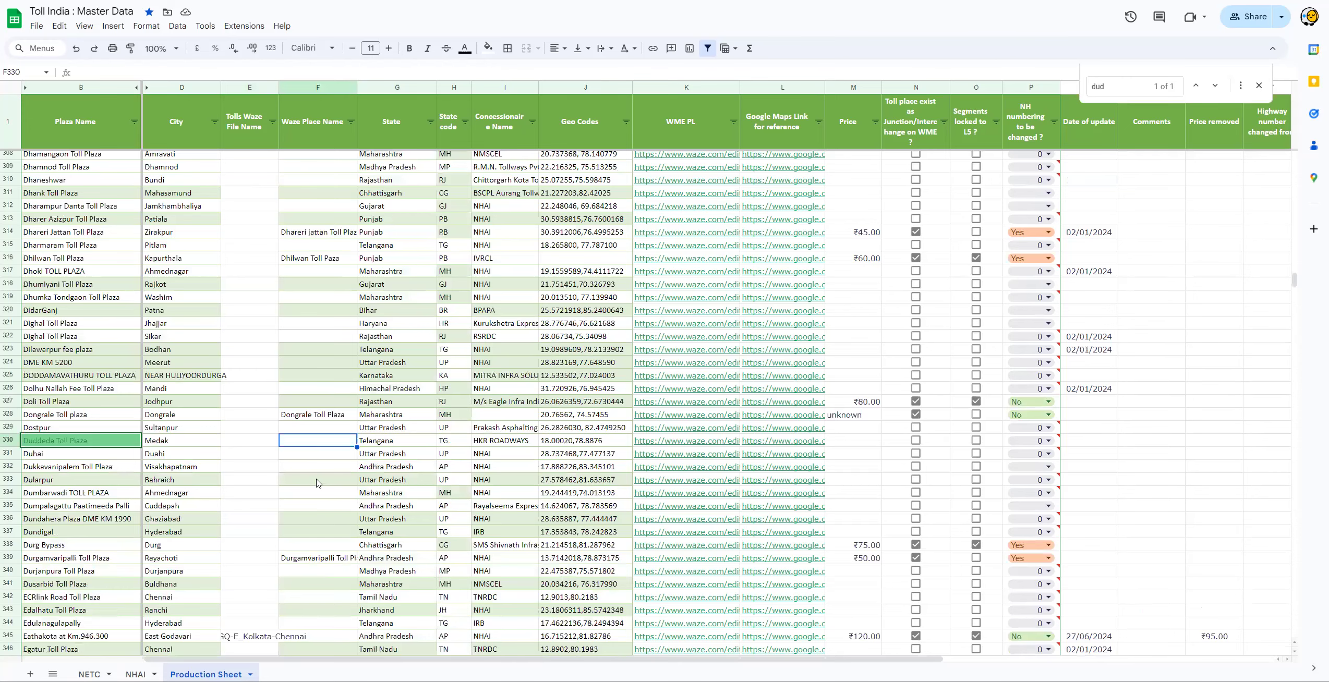
key(ctrl+v)
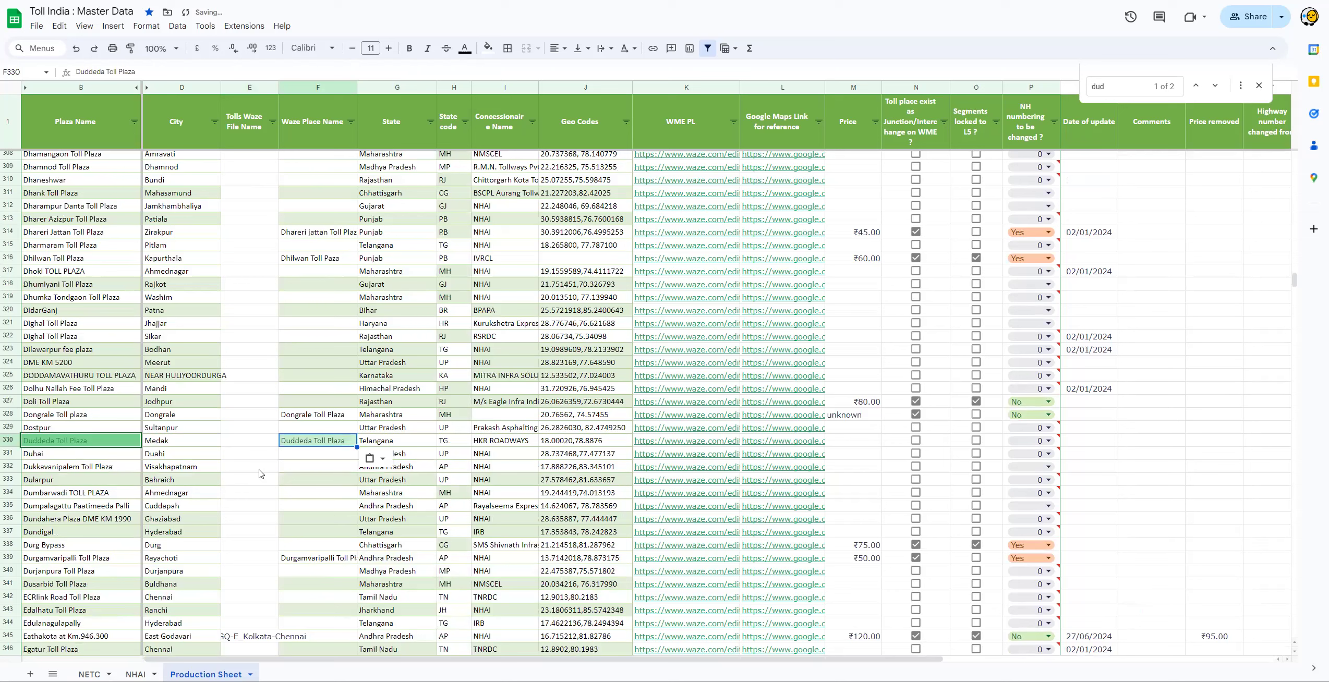
Step: Compare the Duddeda row's geo codes with the plaza's shared location coordinates in Waze Map Editor, and return to the spreadsheet
click(431, 443)
click(489, 445)
click(560, 445)
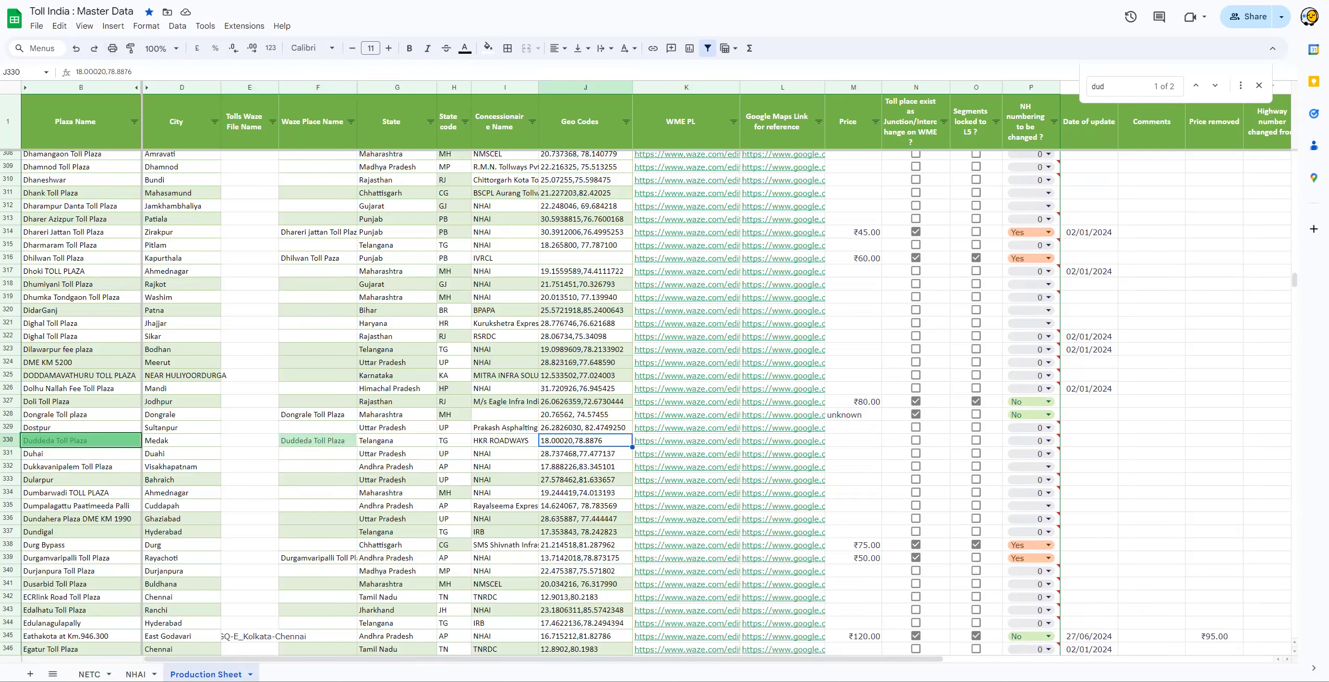
key(ctrl+Tab)
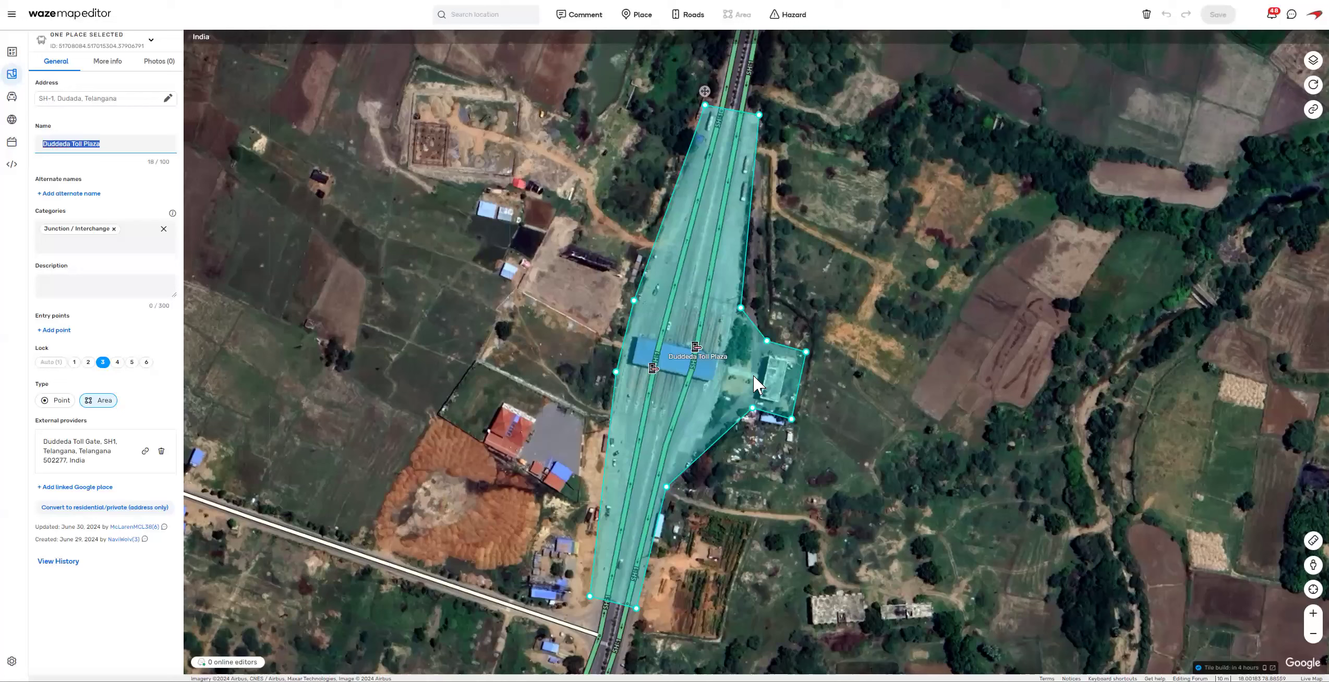
key(Escape)
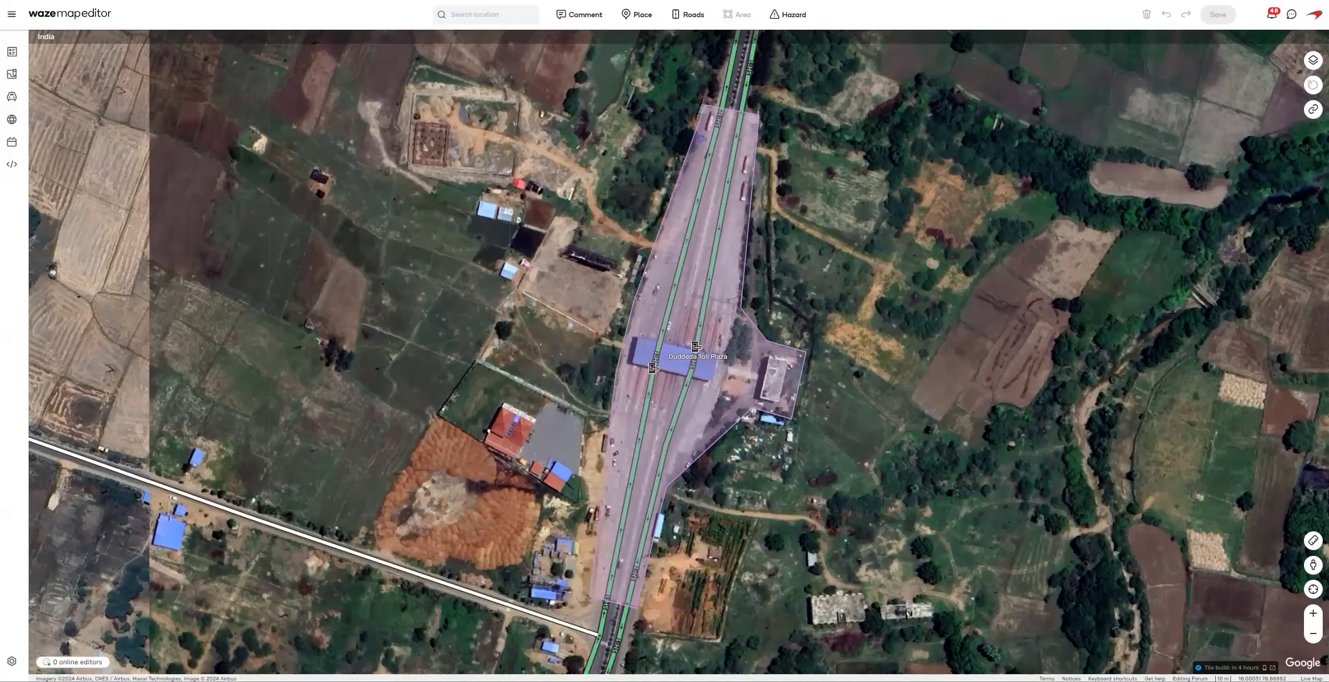
click(1313, 110)
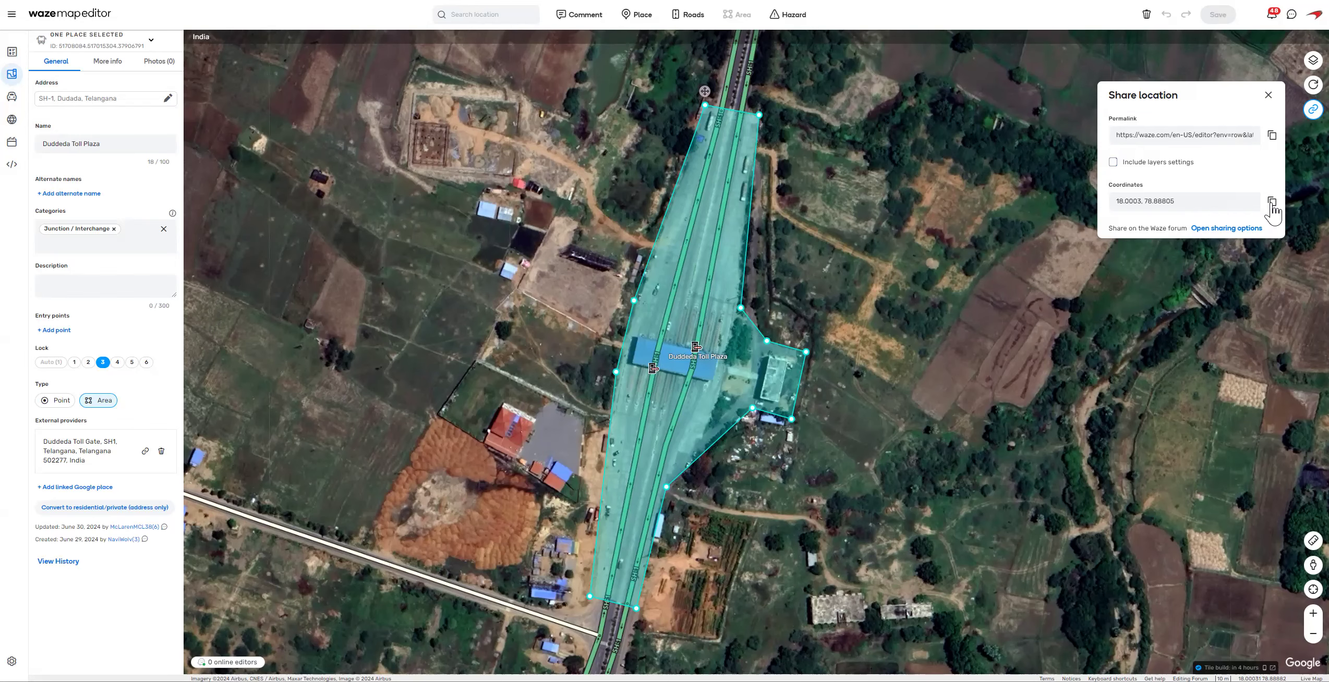
key(ctrl+Tab)
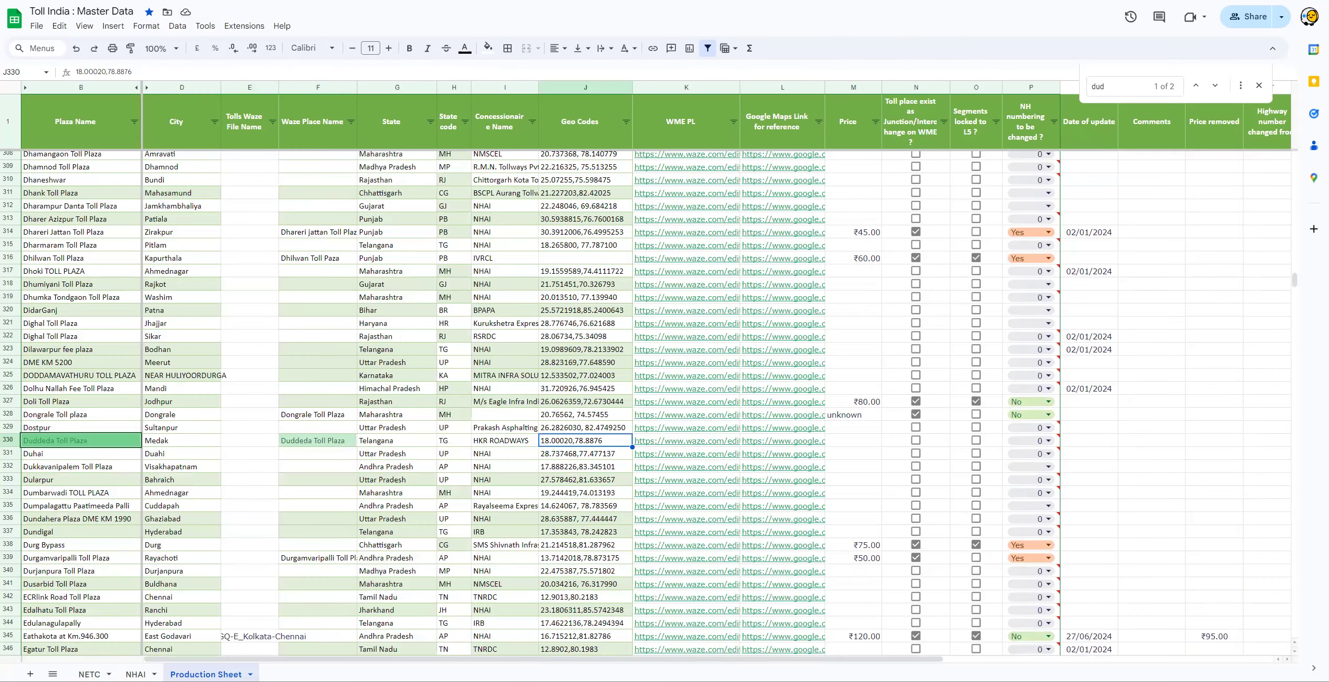
key(ctrl+shift+Tab)
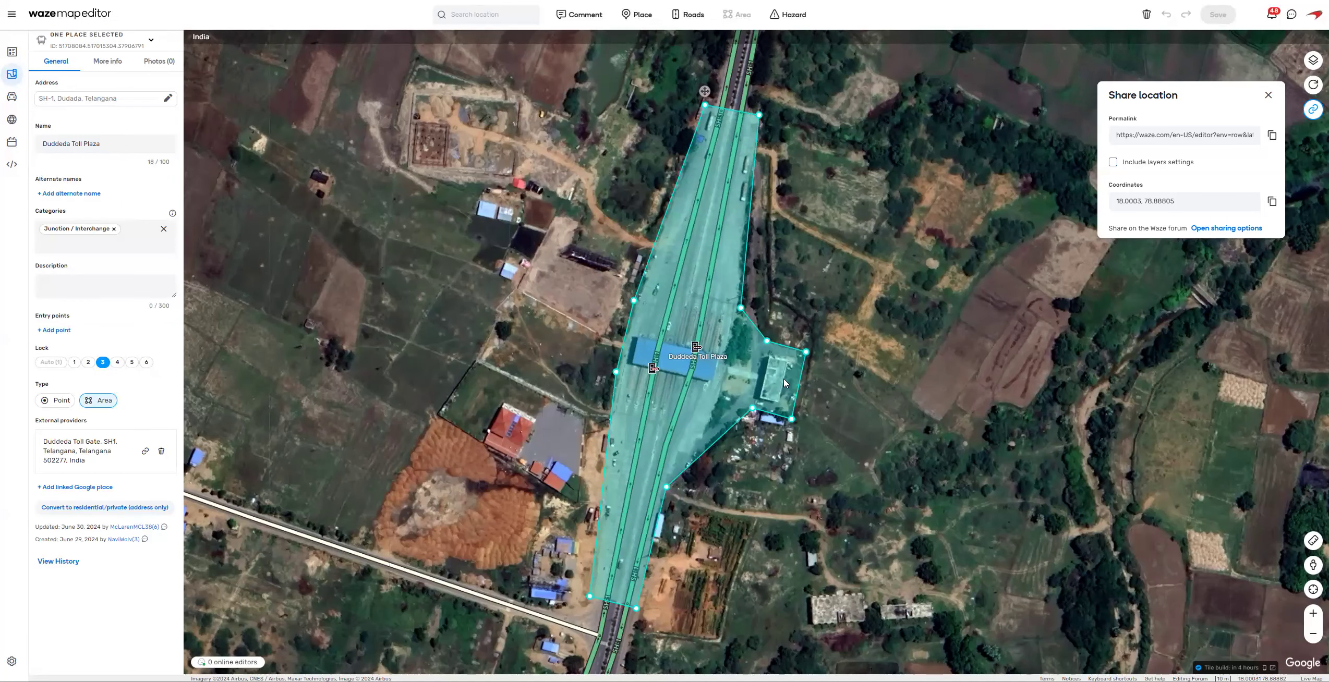
key(ctrl+Tab)
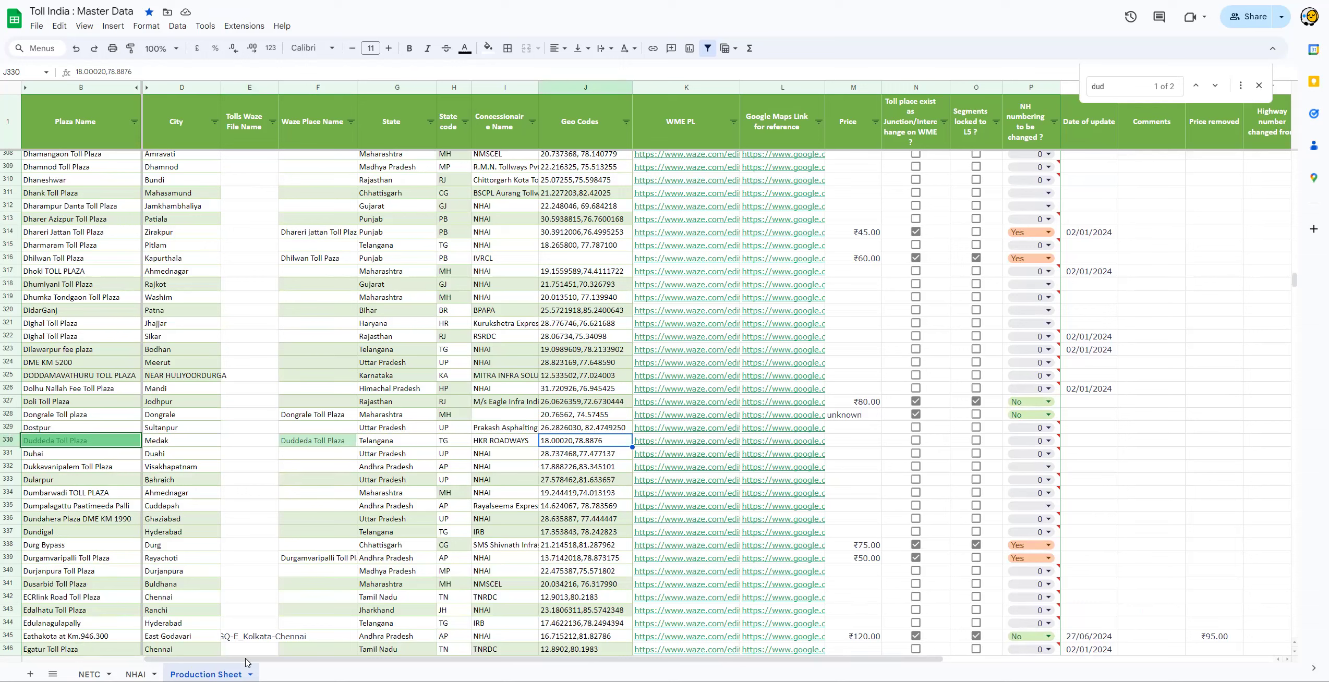
Step: Enter a price of 78 for Duddeda Toll Plaza and mark its toll place as existing as Junction/Interchange on WME
click(864, 446)
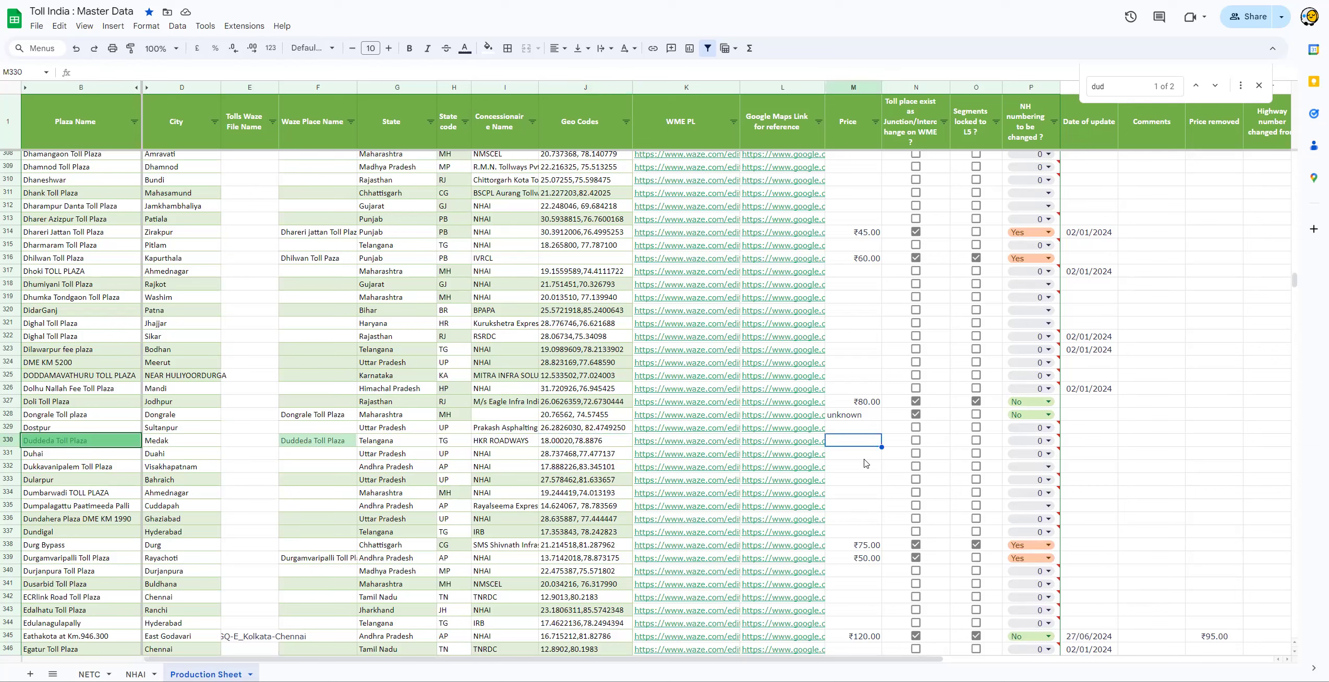
text(78)
key(Tab)
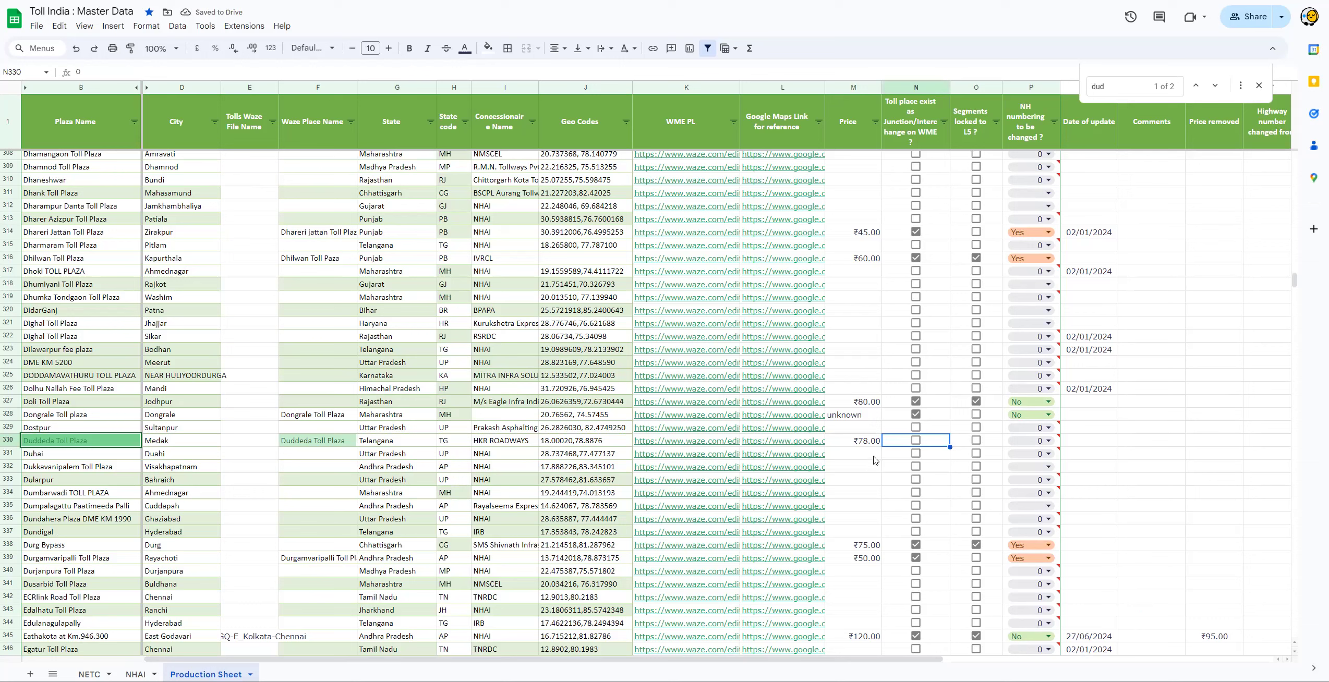
click(916, 441)
key(Tab)
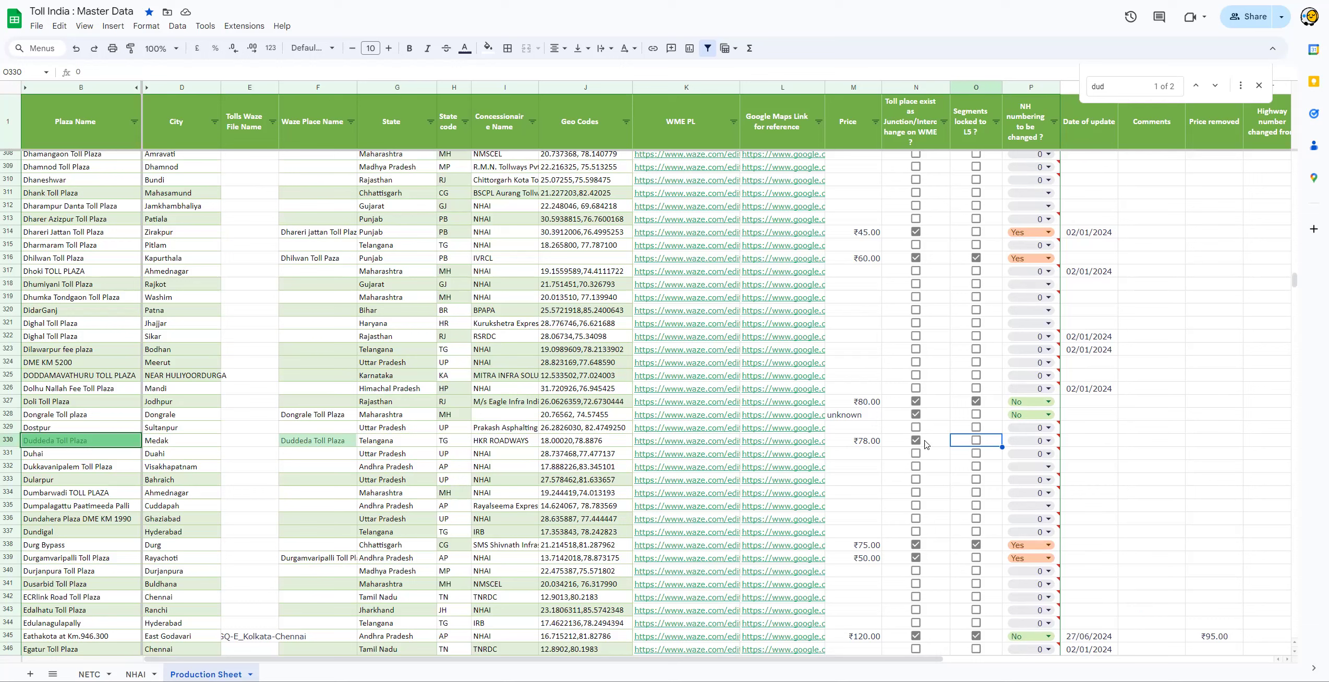
Step: Set the Duddeda row's NH numbering change to No and enter 30/6/24 as its date of update
click(1050, 441)
click(1019, 481)
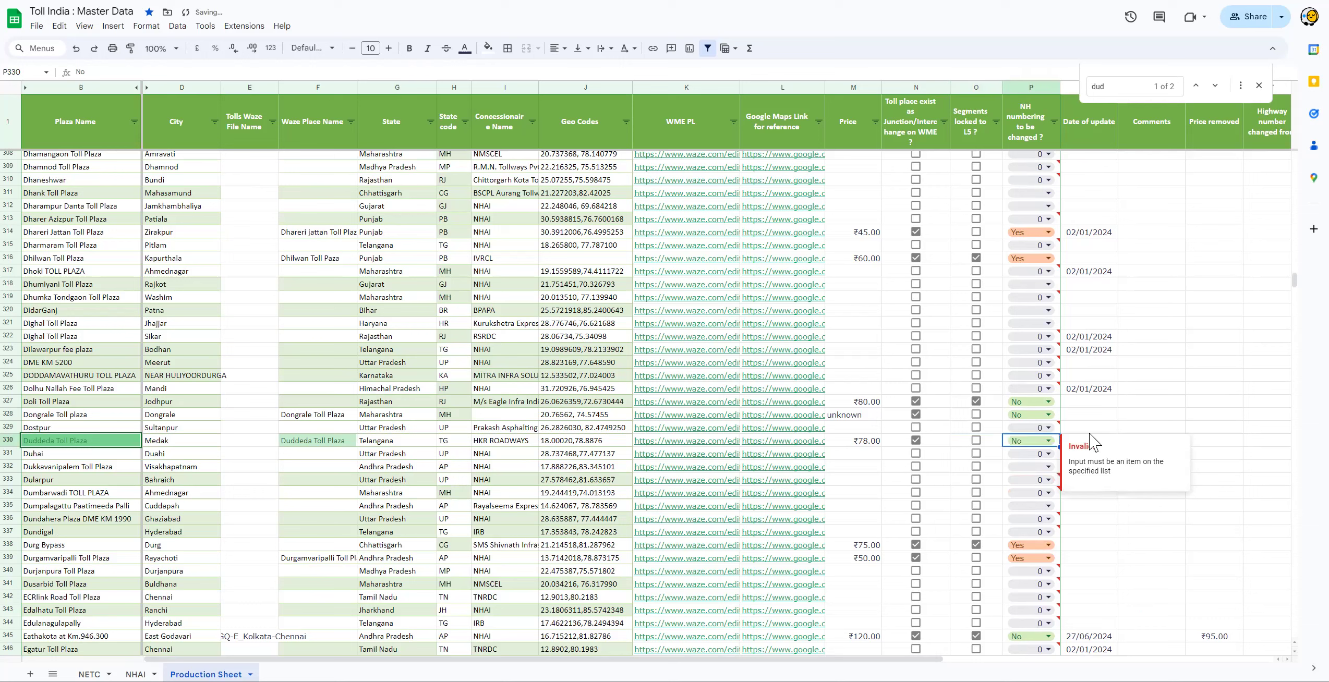
click(1091, 441)
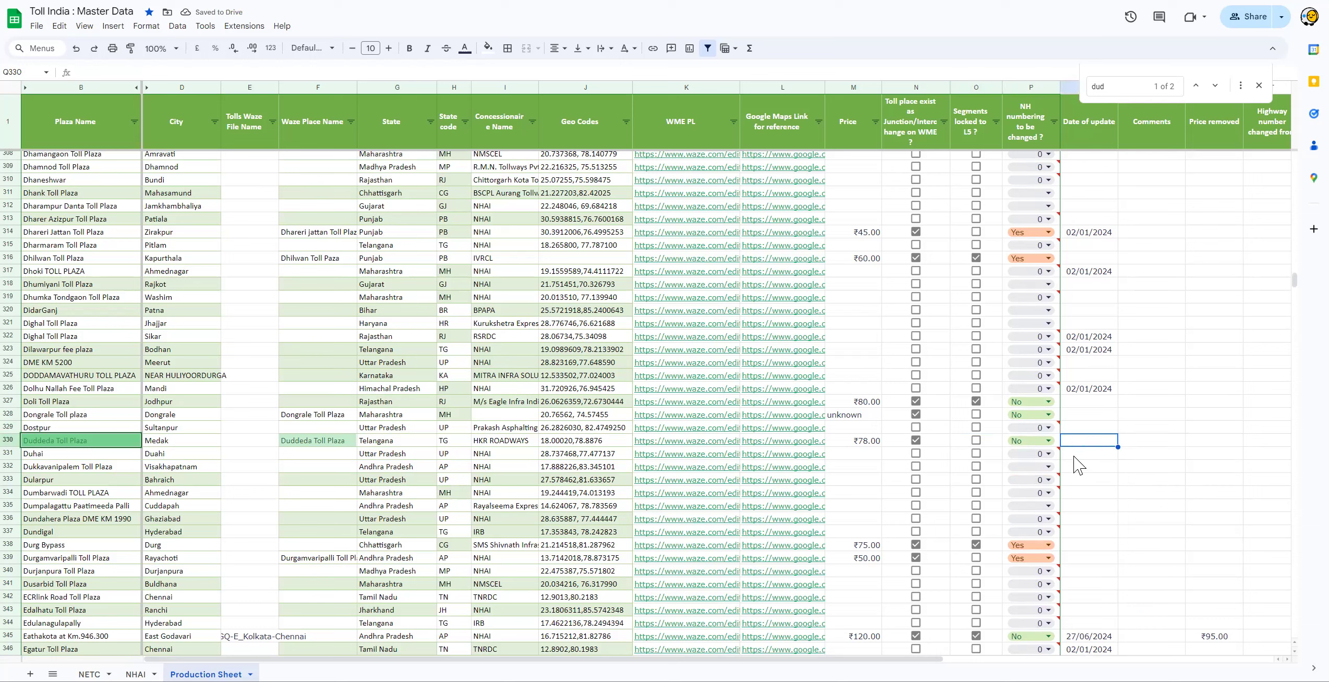
text(30/6/24)
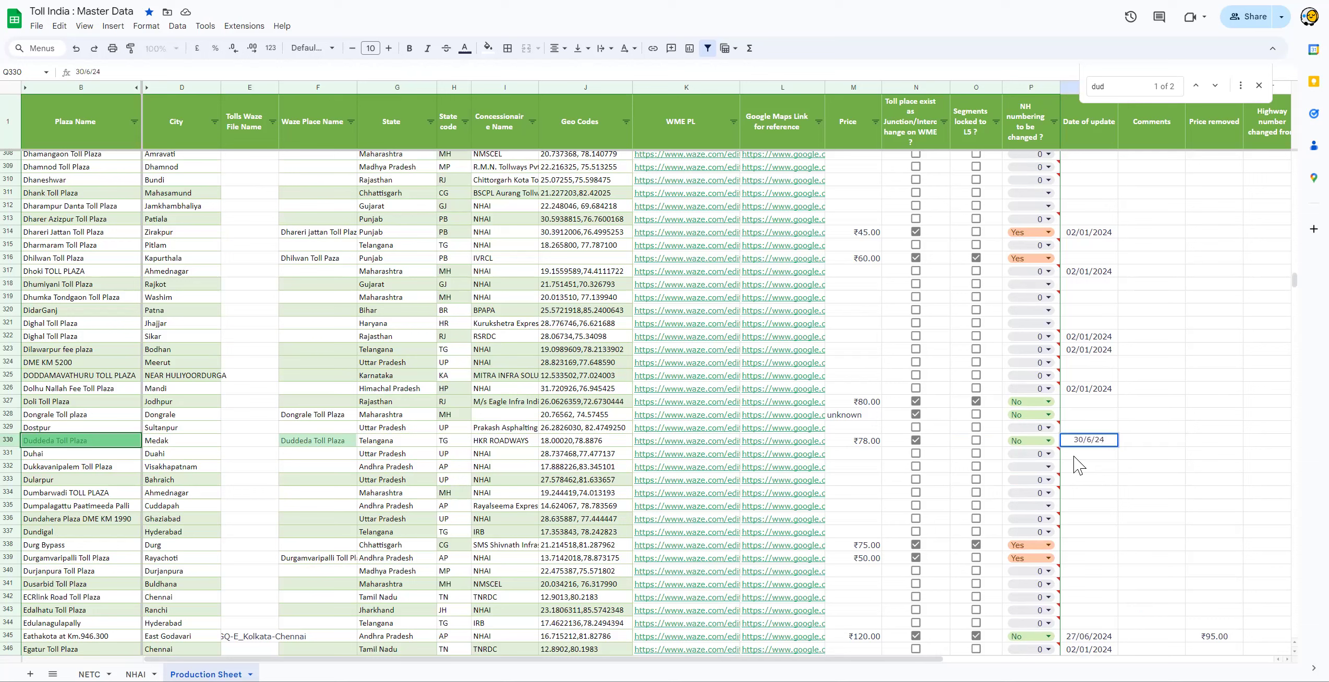
Step: Enter the comment "Please update" in the Duddeda row
key(Tab)
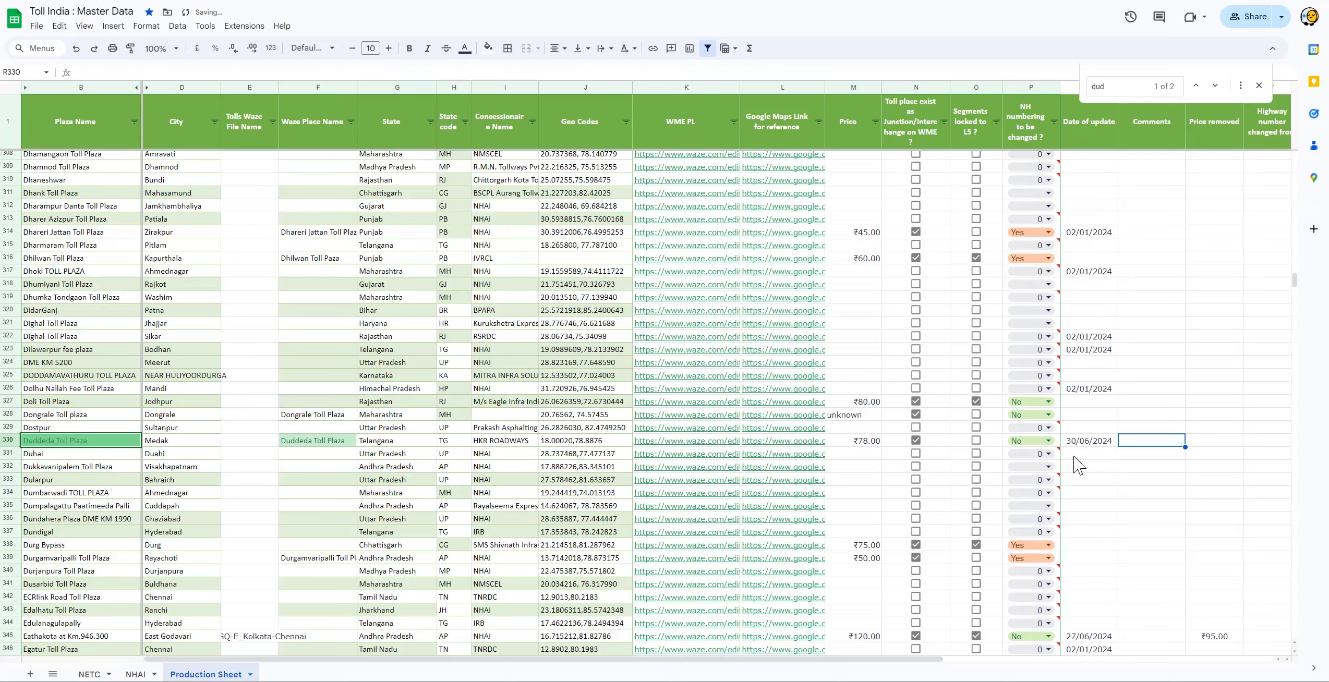
text(P)
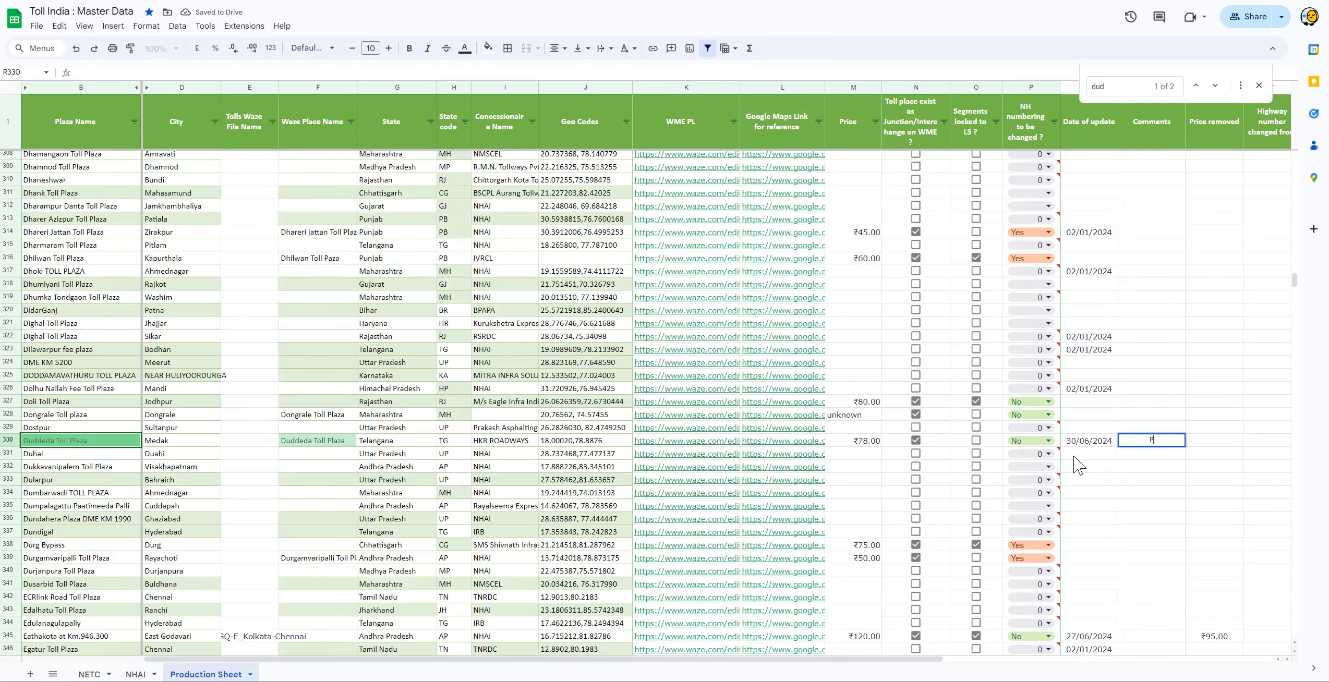
text(lease update)
key(Tab)
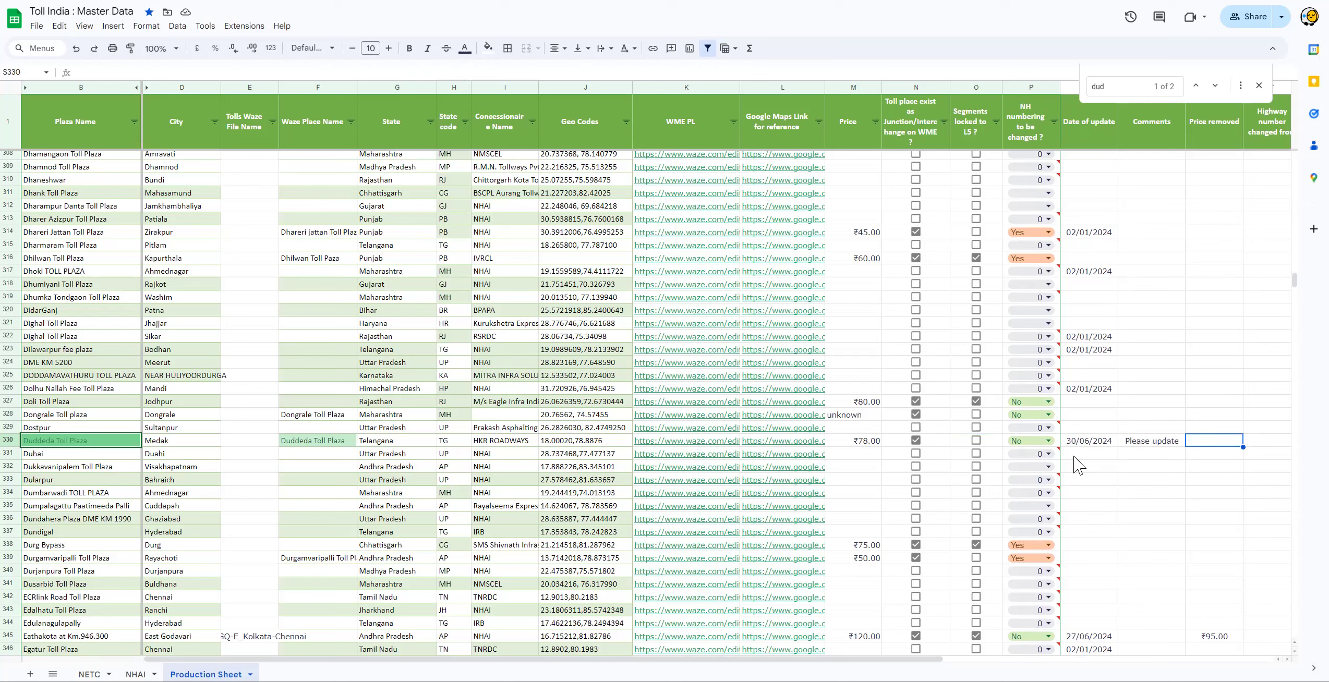
Step: Look through the Duddeda row's remaining columns up to Username, and return to its Left approach node cell
key(Right)
key(Right)
key(Right)
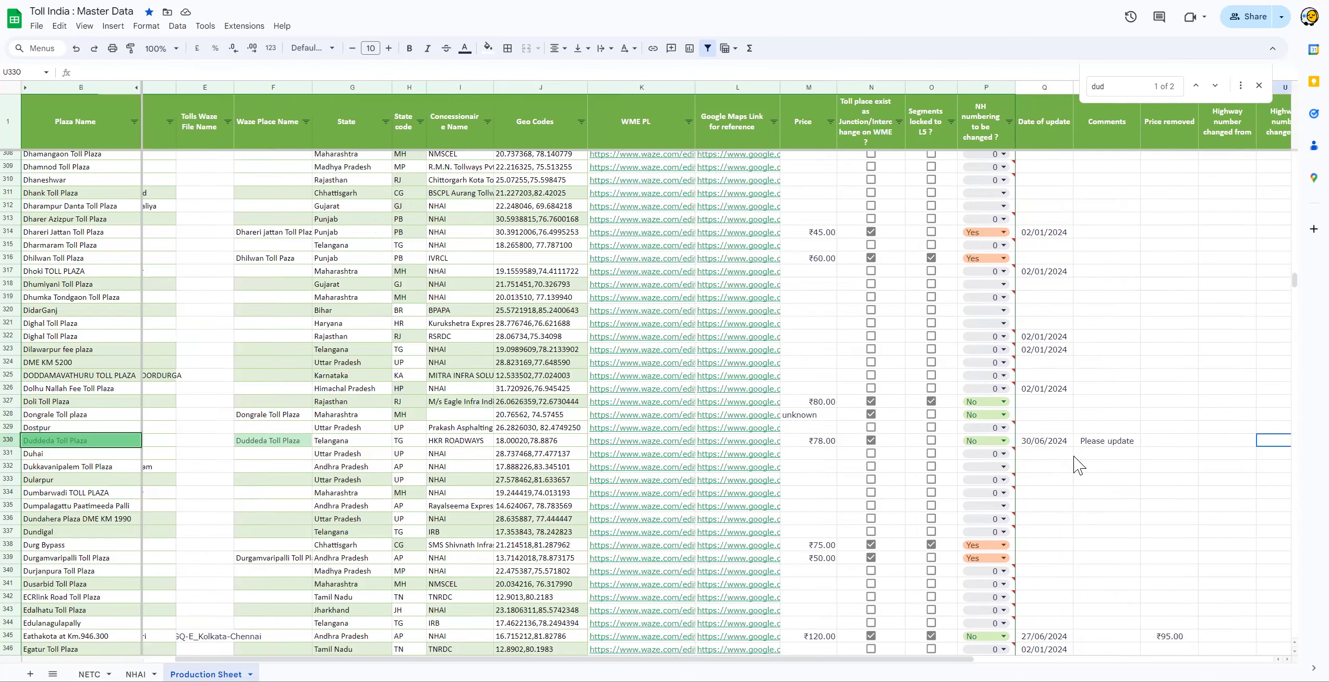
key(Right)
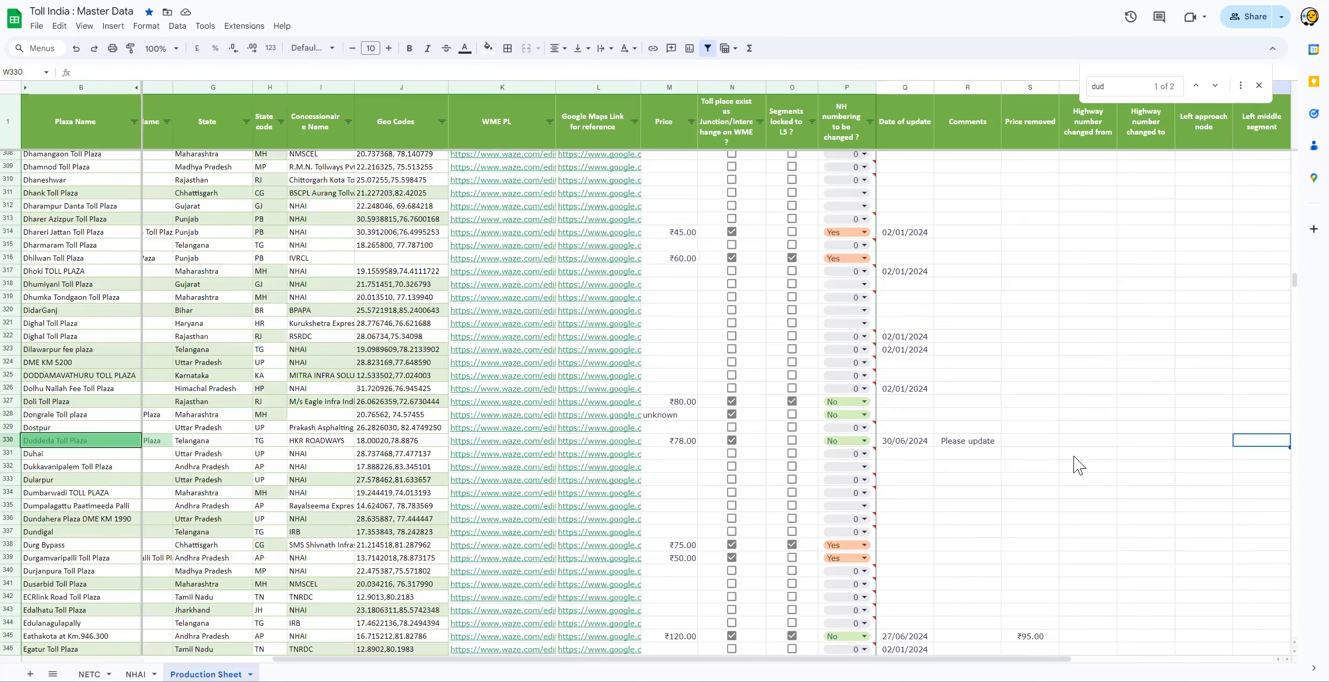
key(Right)
key(Right)
key(Right)
key(Right)
key(Left)
key(Left)
key(Left)
key(Left)
key(Left)
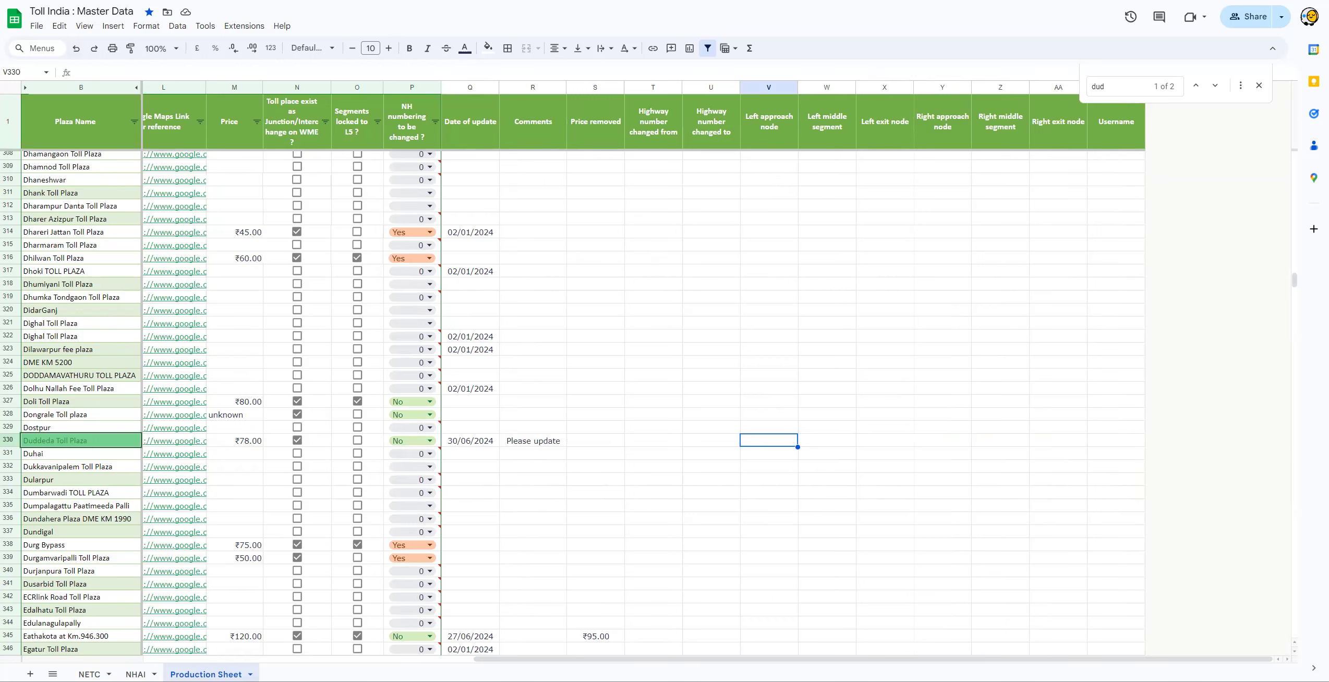
Step: Switch to Waze Map Editor, inspect the plaza's southern approach in Street View, and close the view
key(ctrl+Tab)
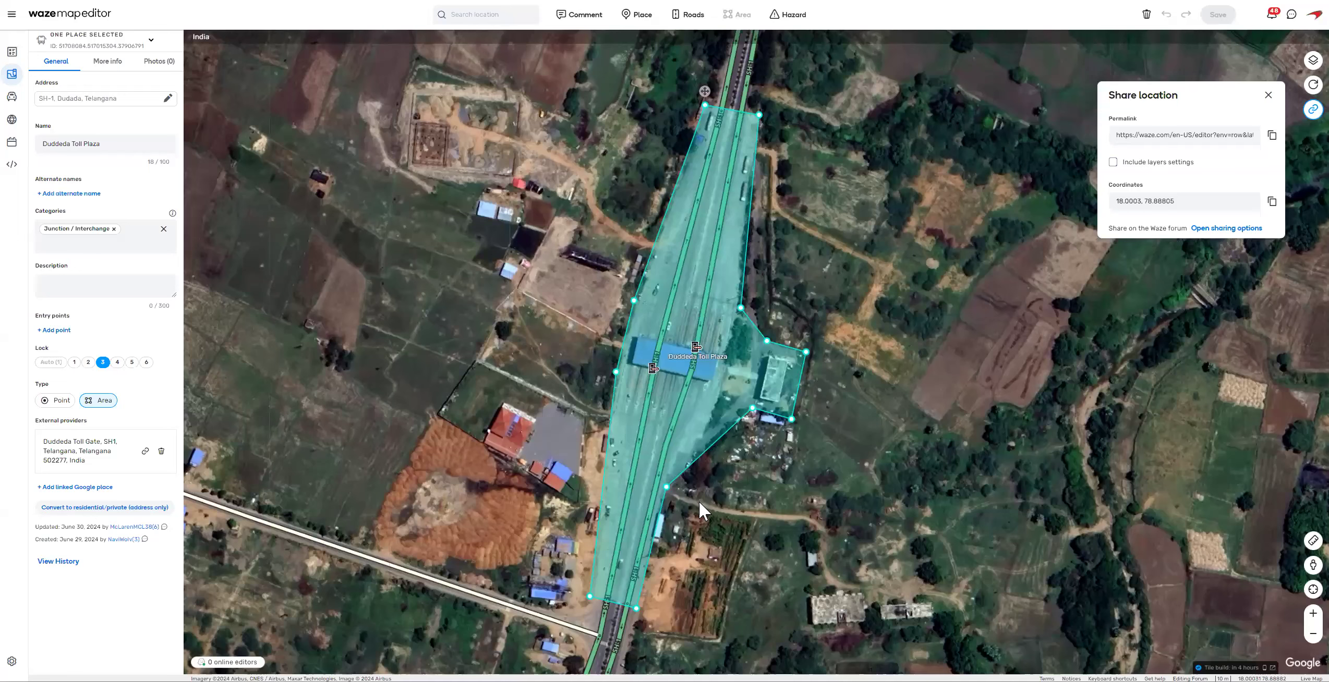
drag(635, 452, 594, 477)
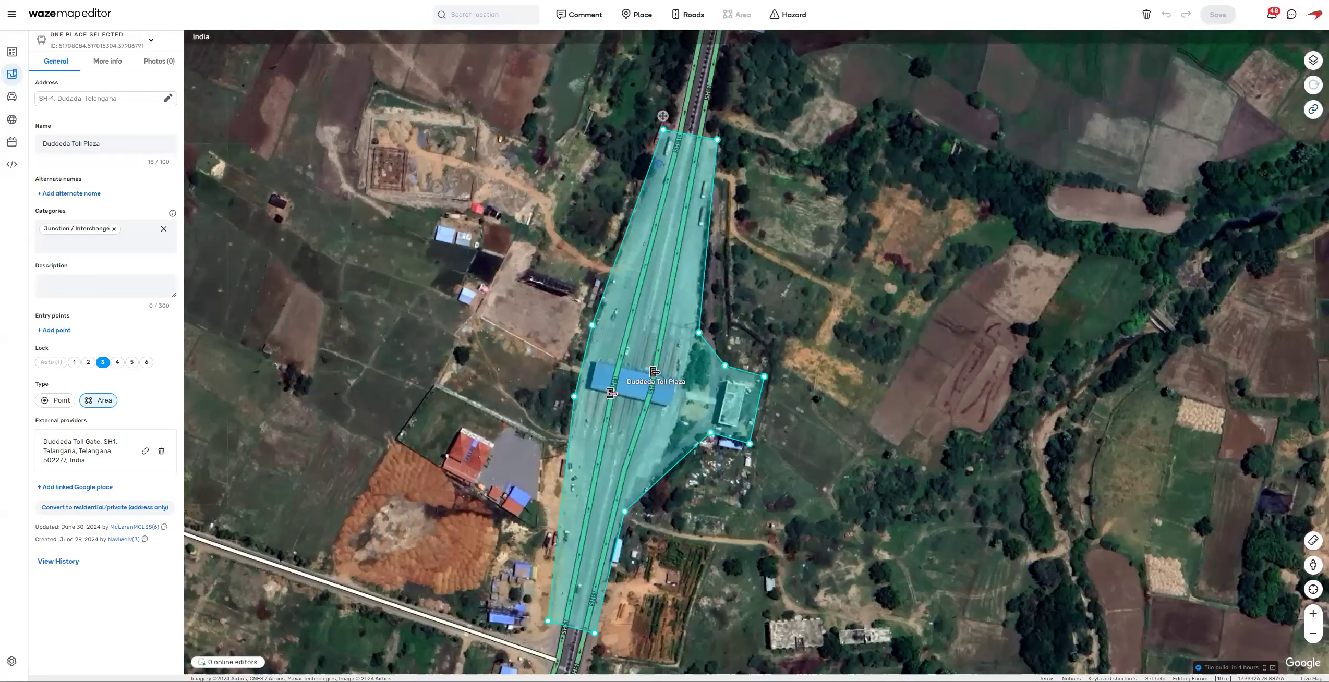
drag(704, 613, 605, 496)
drag(606, 496, 690, 229)
mouse_move(690, 229)
mouse_down()
mouse_move(749, 360)
mouse_move(661, 569)
mouse_move(588, 537)
mouse_up()
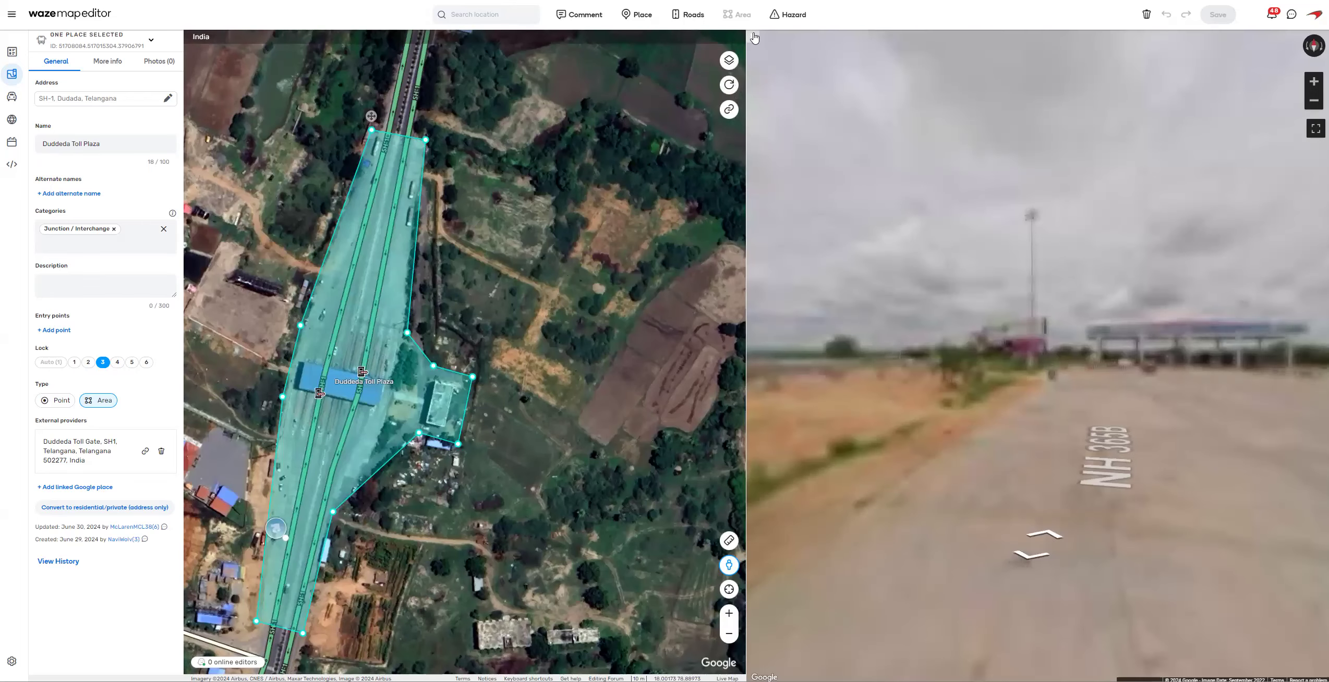
click(753, 36)
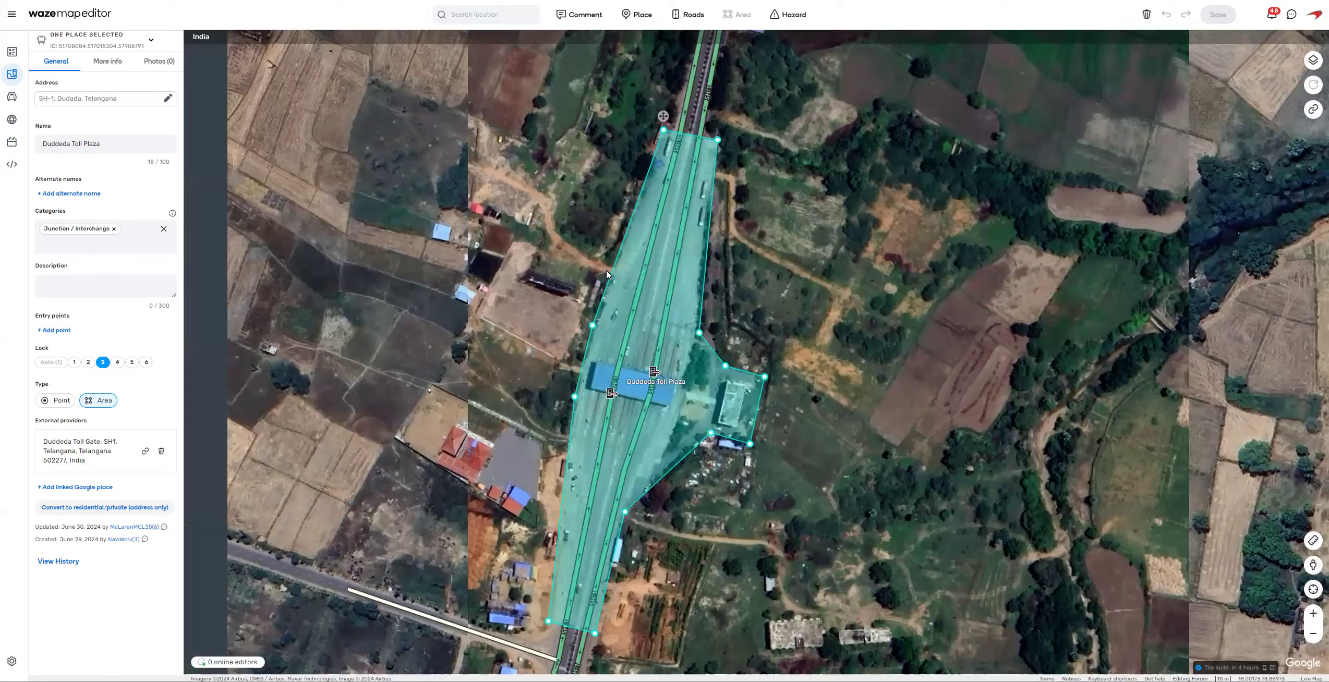
Step: Copy the ID of the left carriageway's node at the toll booths from Waze Map Editor into the row's Left approach node cell
key(ctrl+Tab)
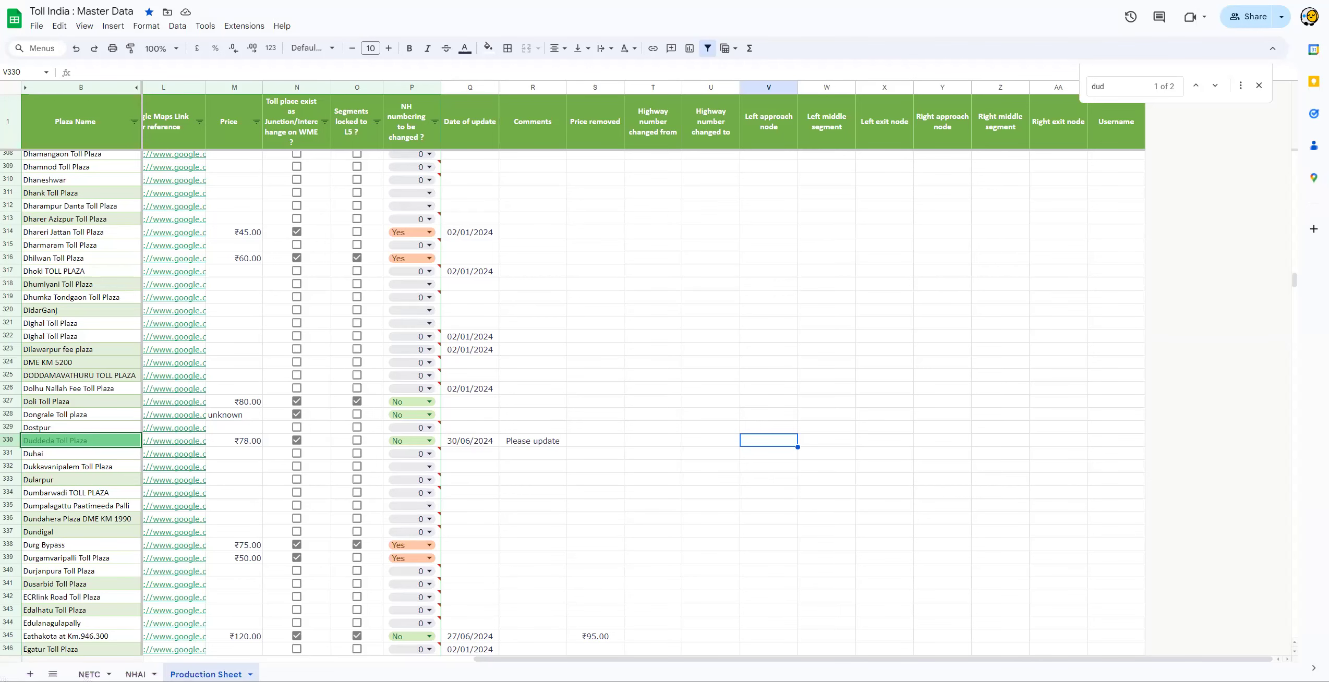
key(ctrl+Tab)
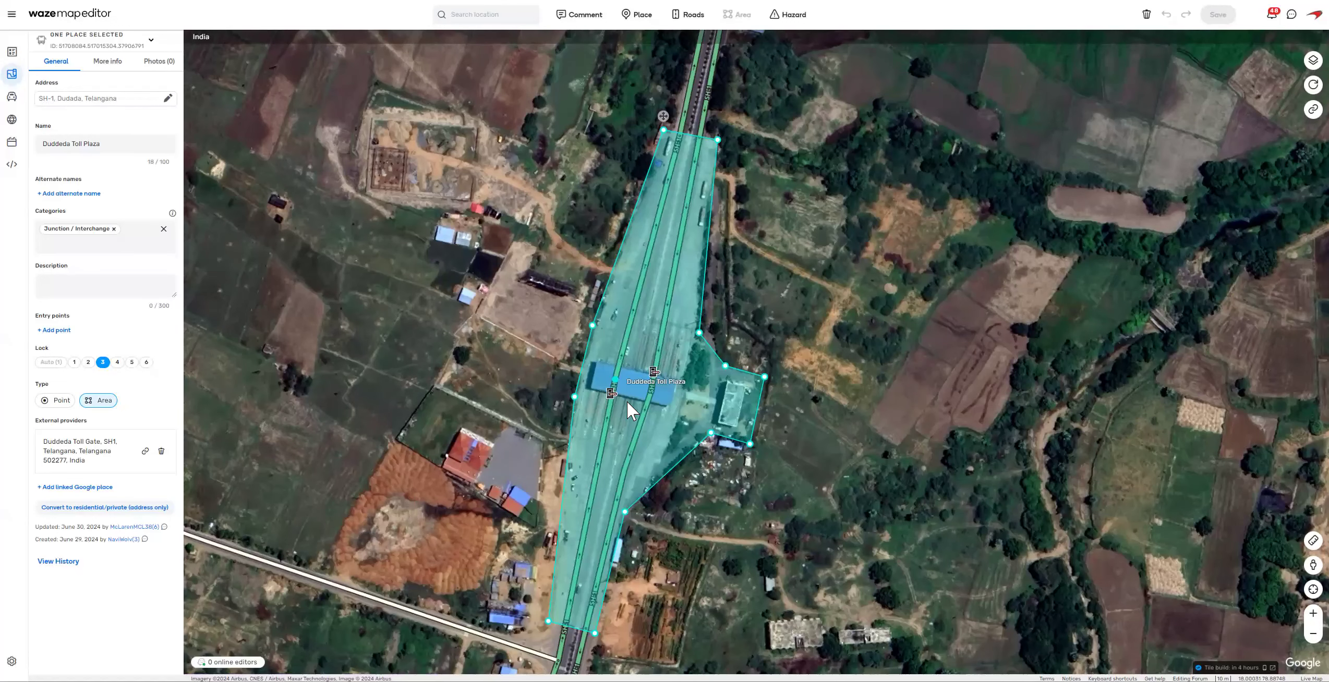
click(615, 379)
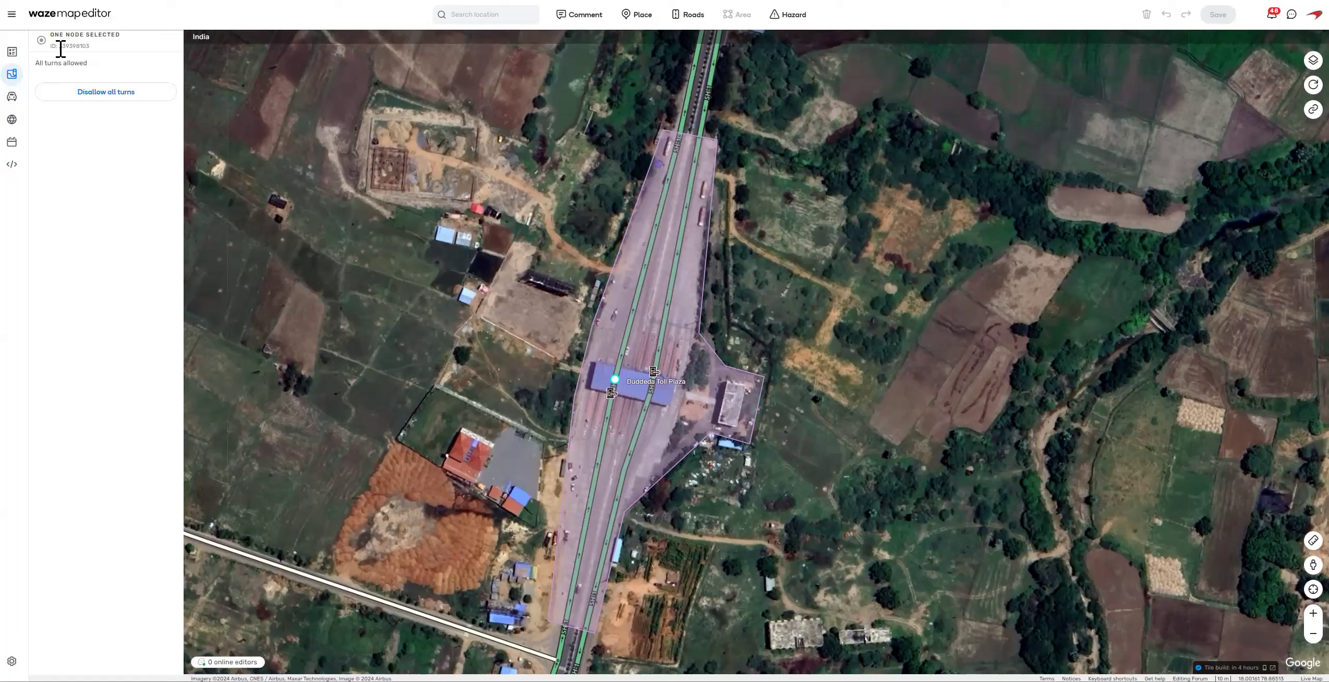
drag(61, 48, 89, 46)
key(ctrl+c)
key(alt+Tab)
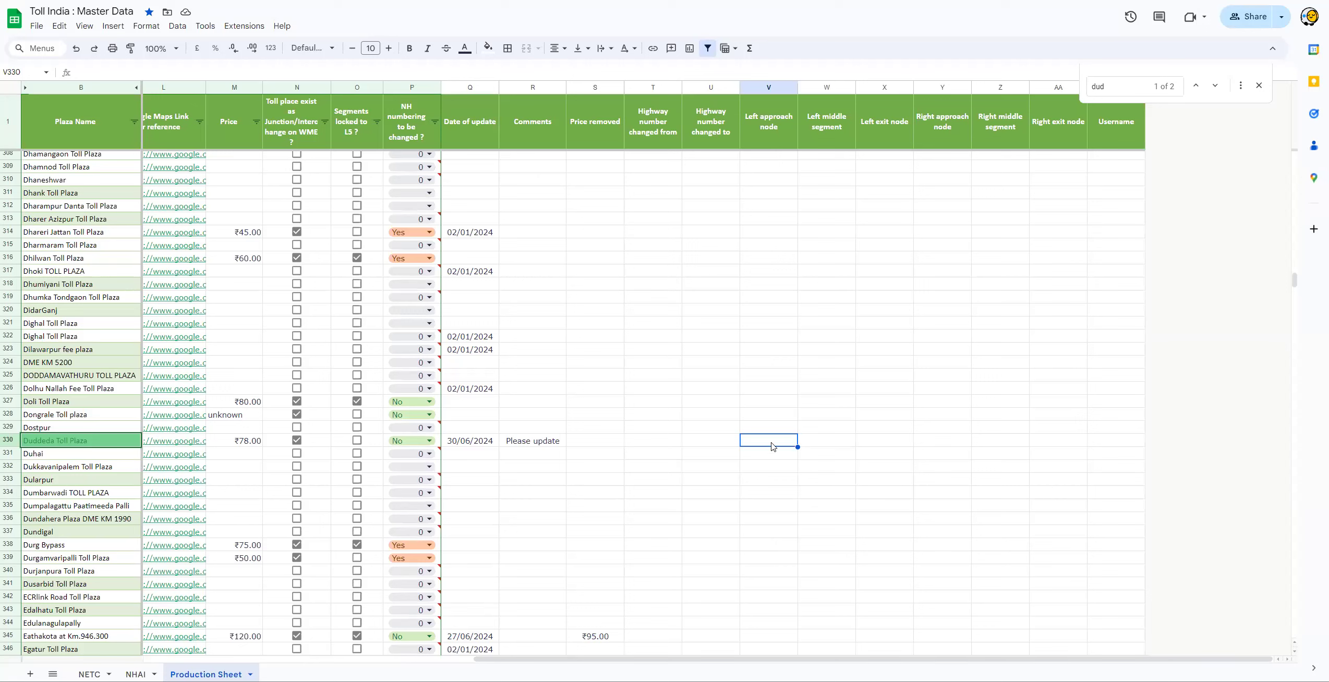
key(ctrl+v)
Step: Copy the permalink of the left carriageway segment north of the booths from Waze Map Editor into the row's Left middle segment cell
key(alt+Tab)
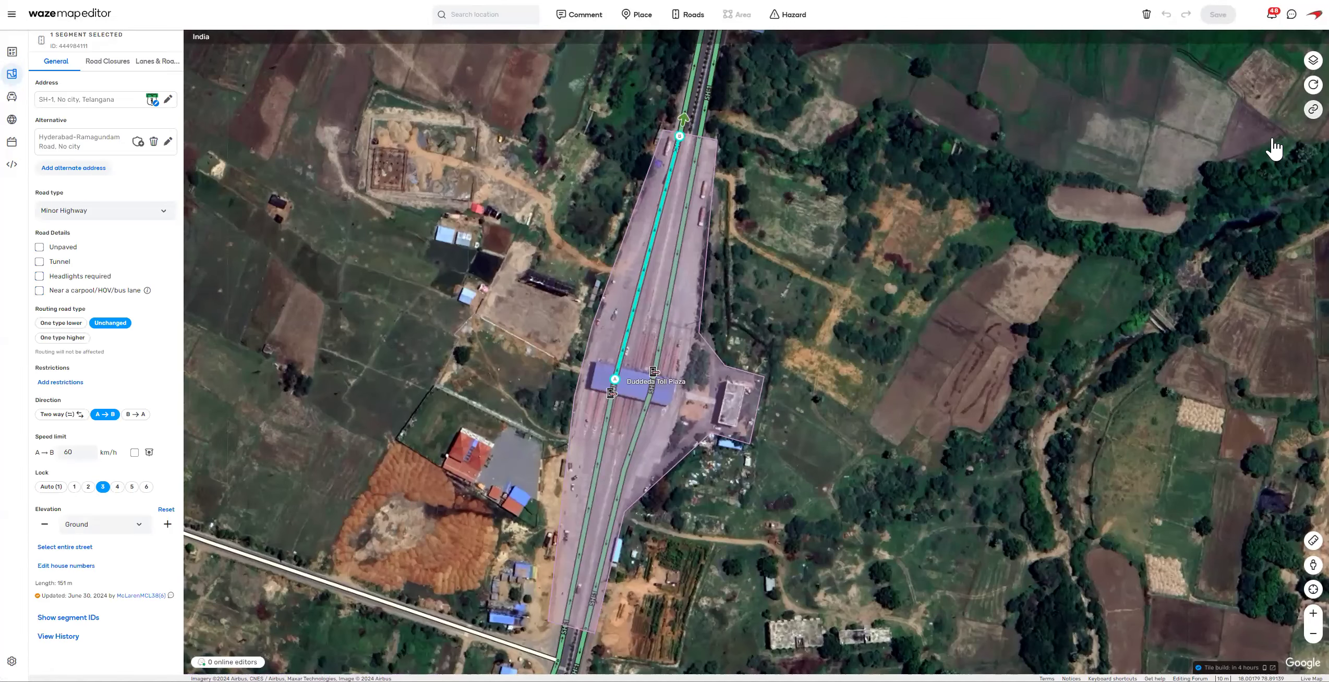
click(1313, 109)
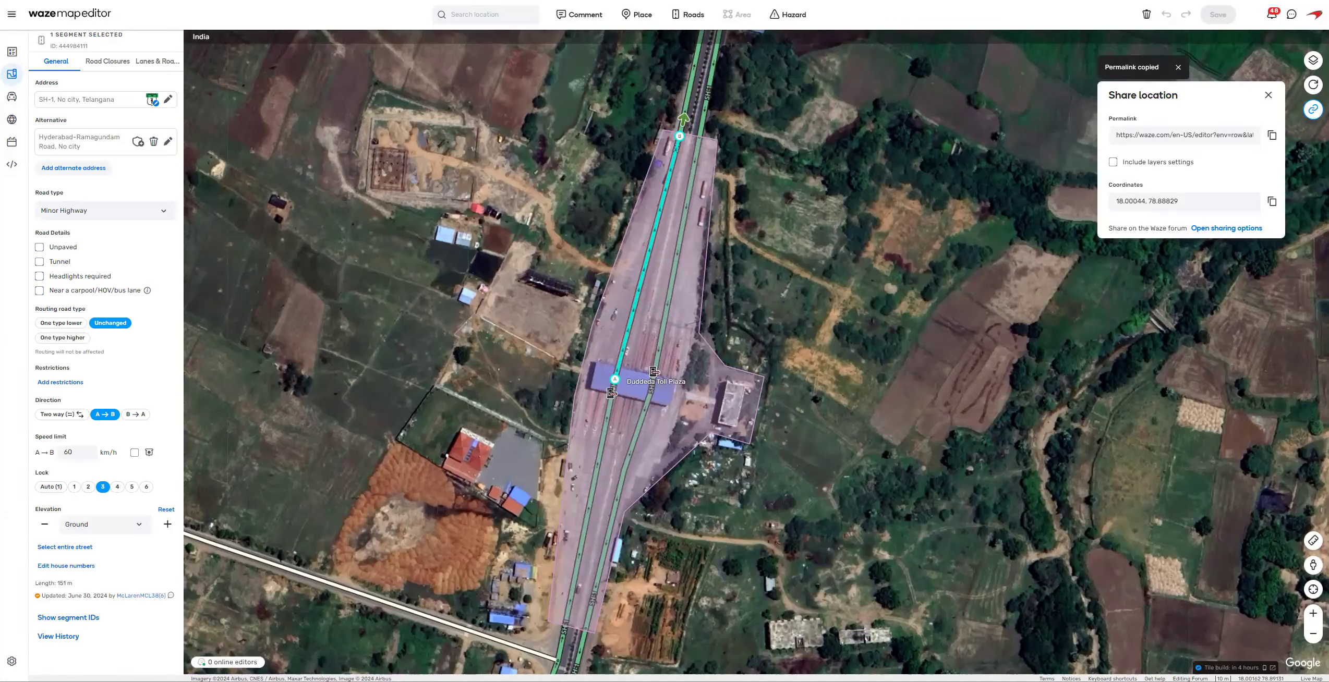
key(alt+Tab)
click(834, 442)
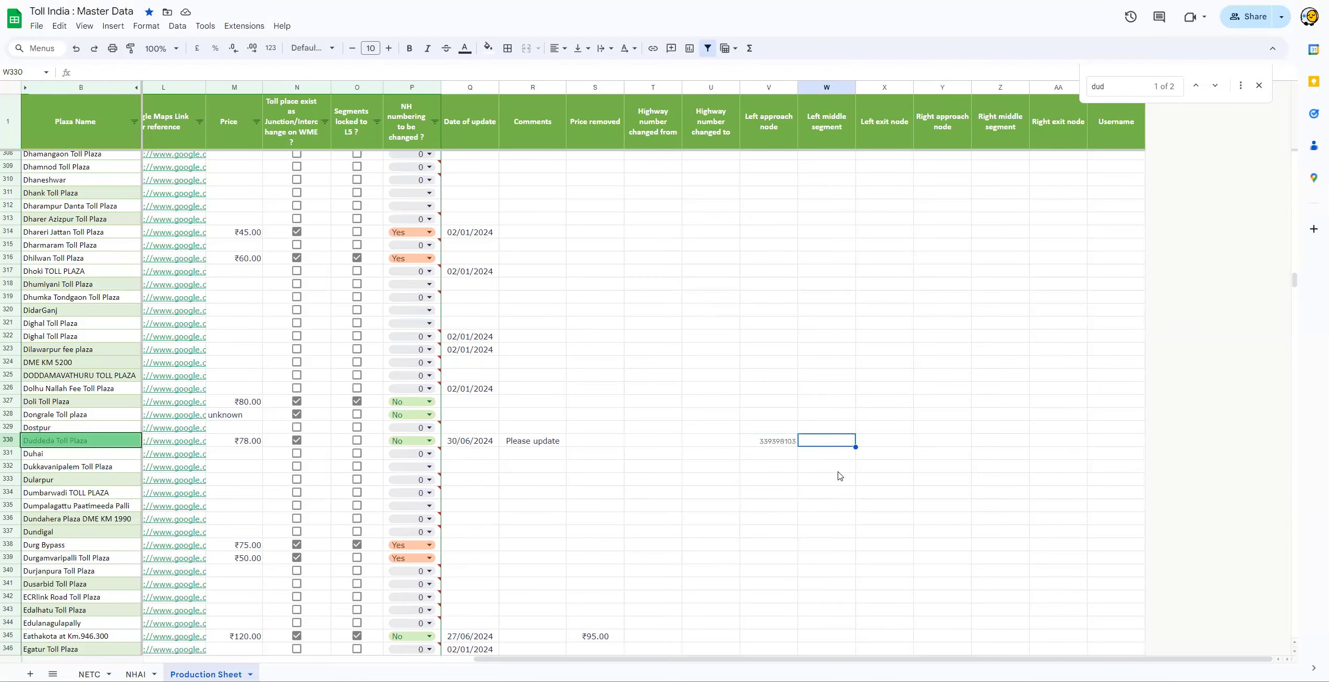
key(ctrl+v)
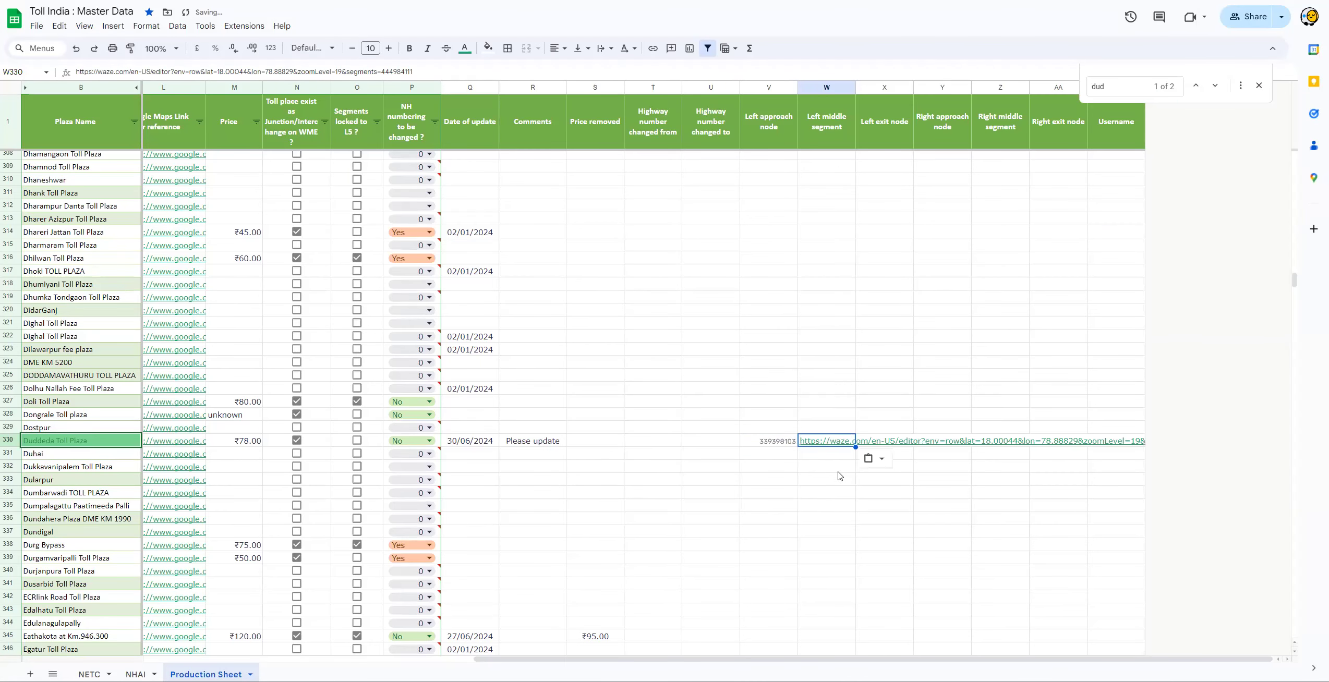
click(890, 498)
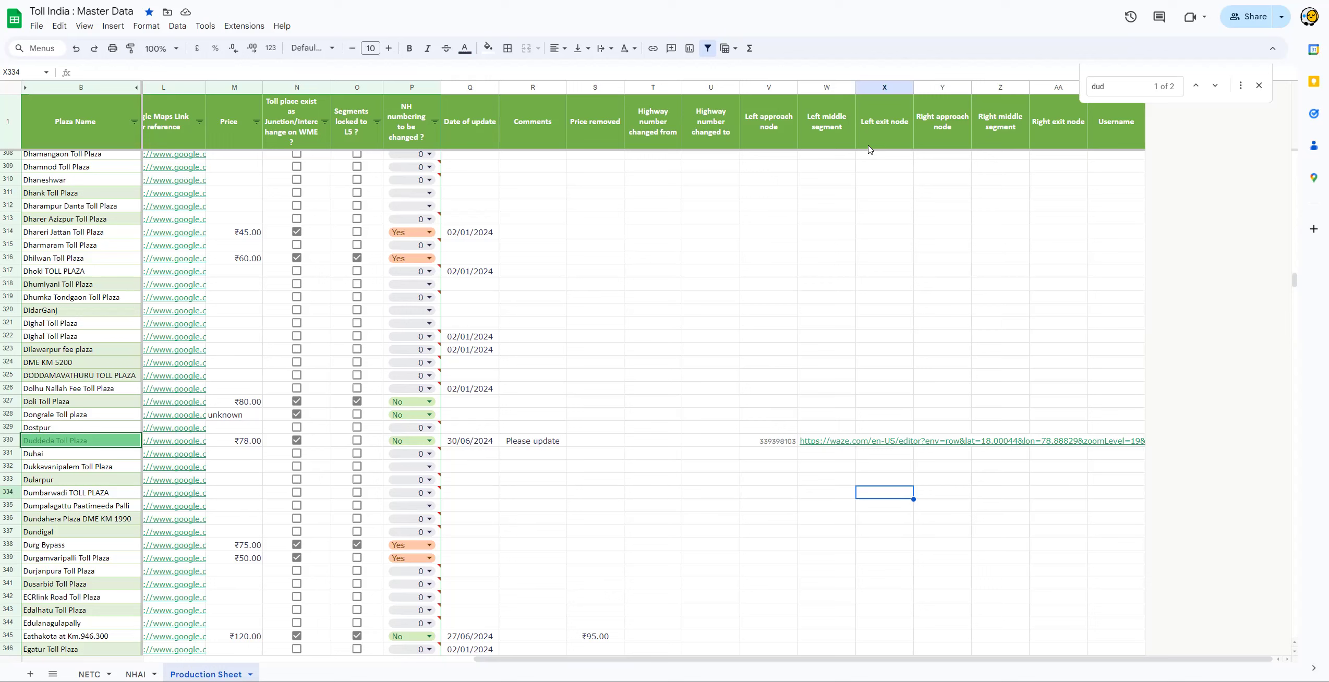
Step: Copy the ID of the node at that segment's northern end from Waze Map Editor into the Duddeda row's Left exit node cell
key(ctrl+Tab)
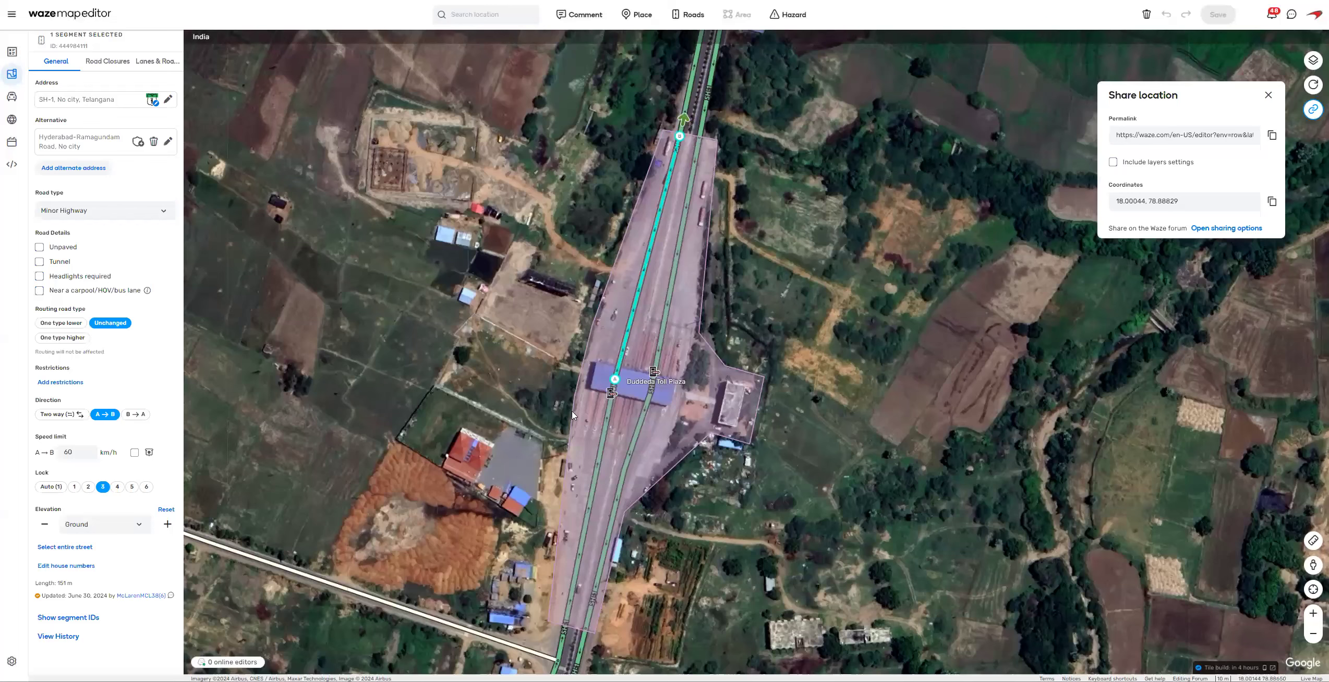
key(Escape)
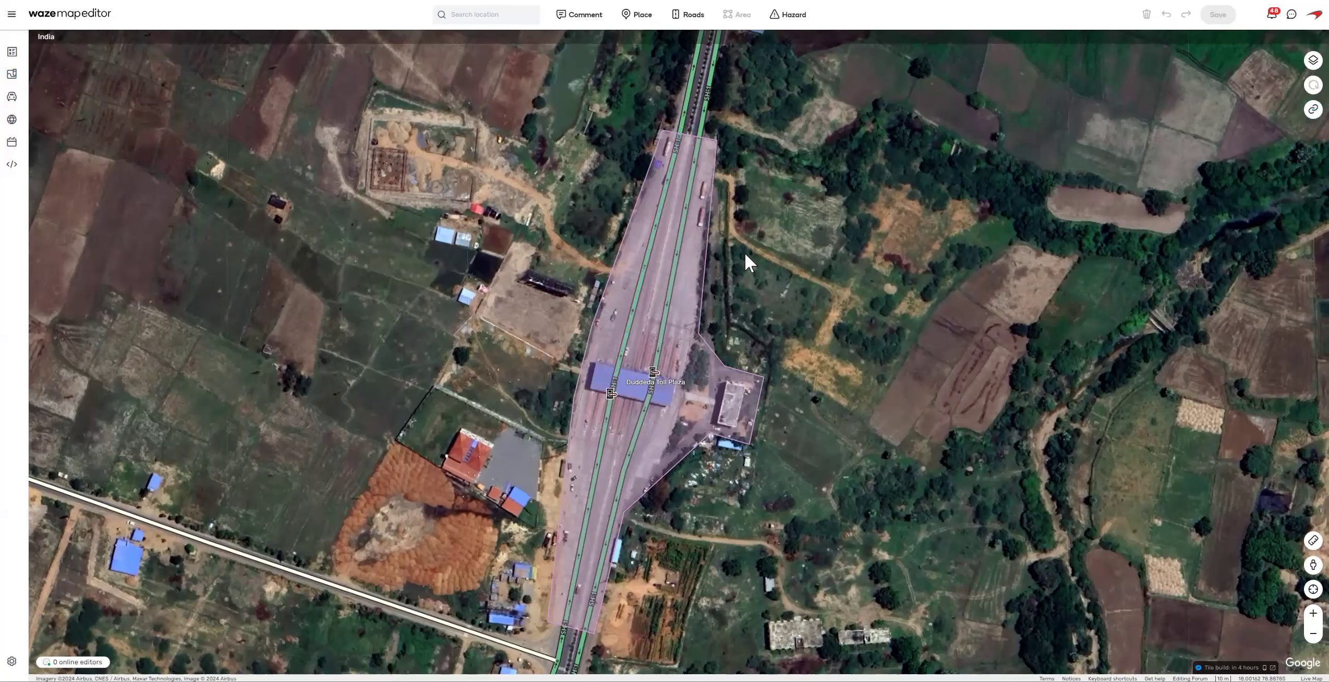
click(680, 136)
drag(59, 46, 90, 46)
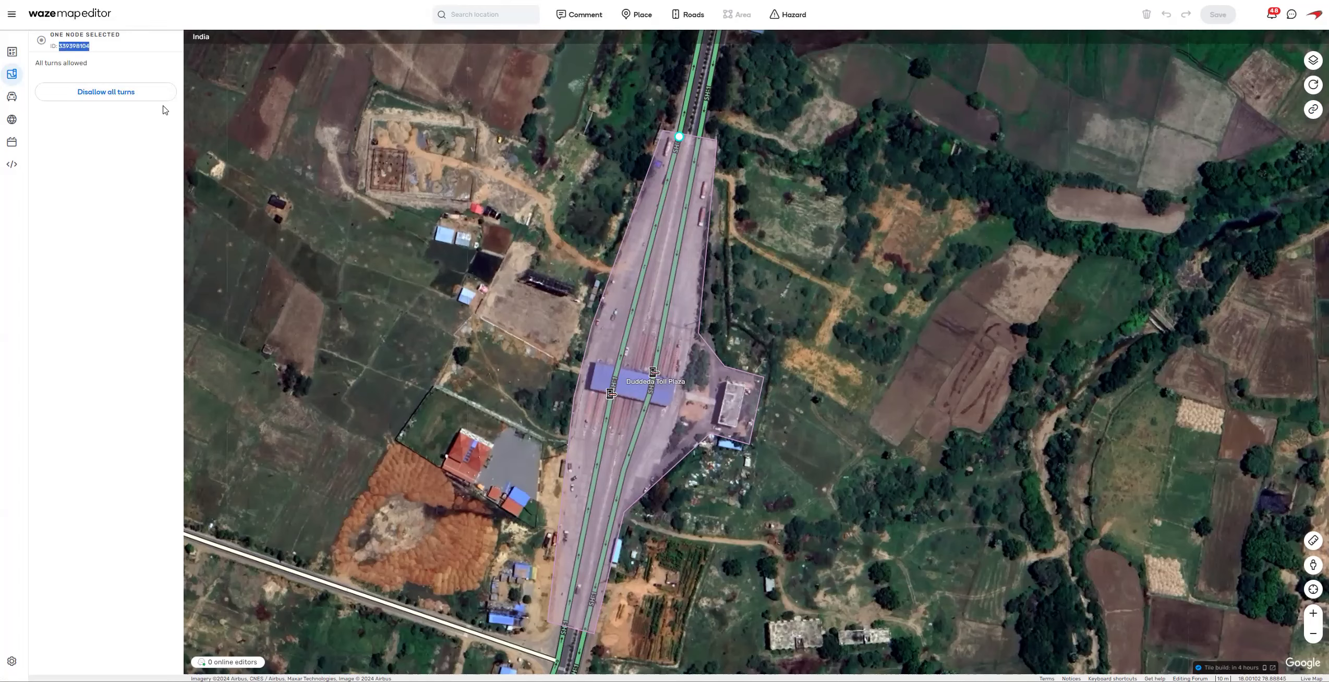
key(alt+Tab)
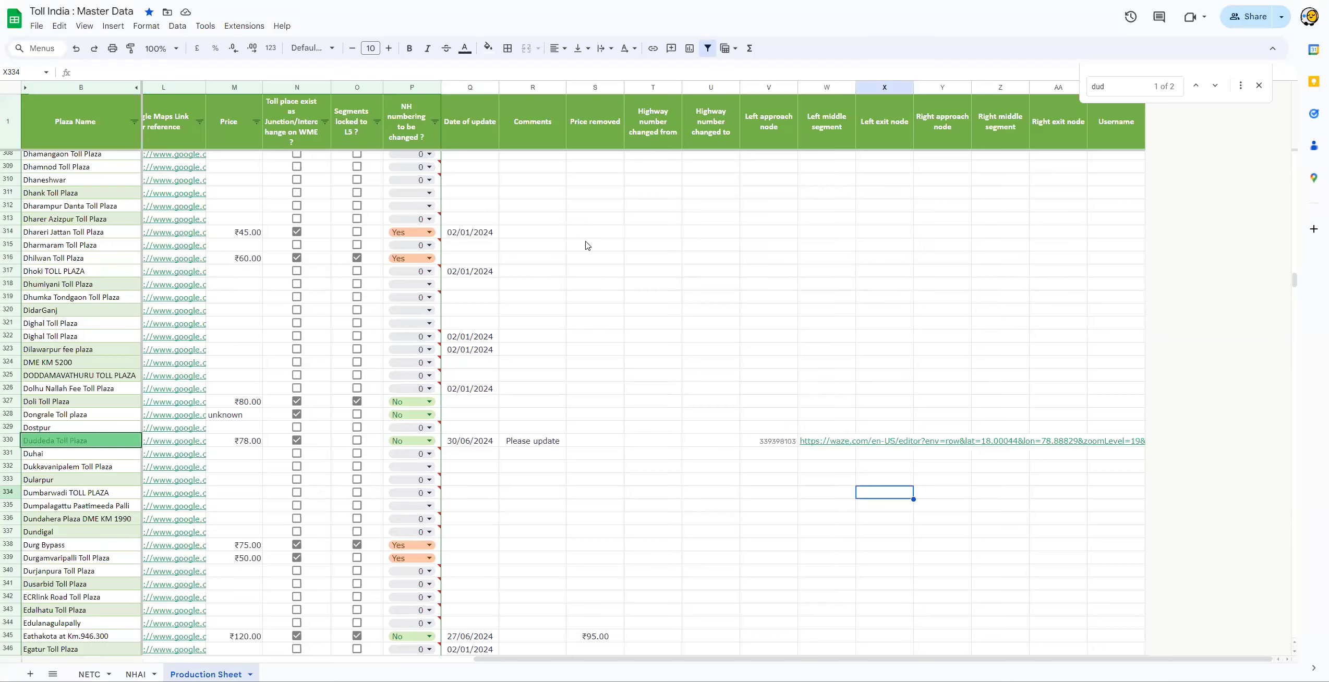
click(890, 455)
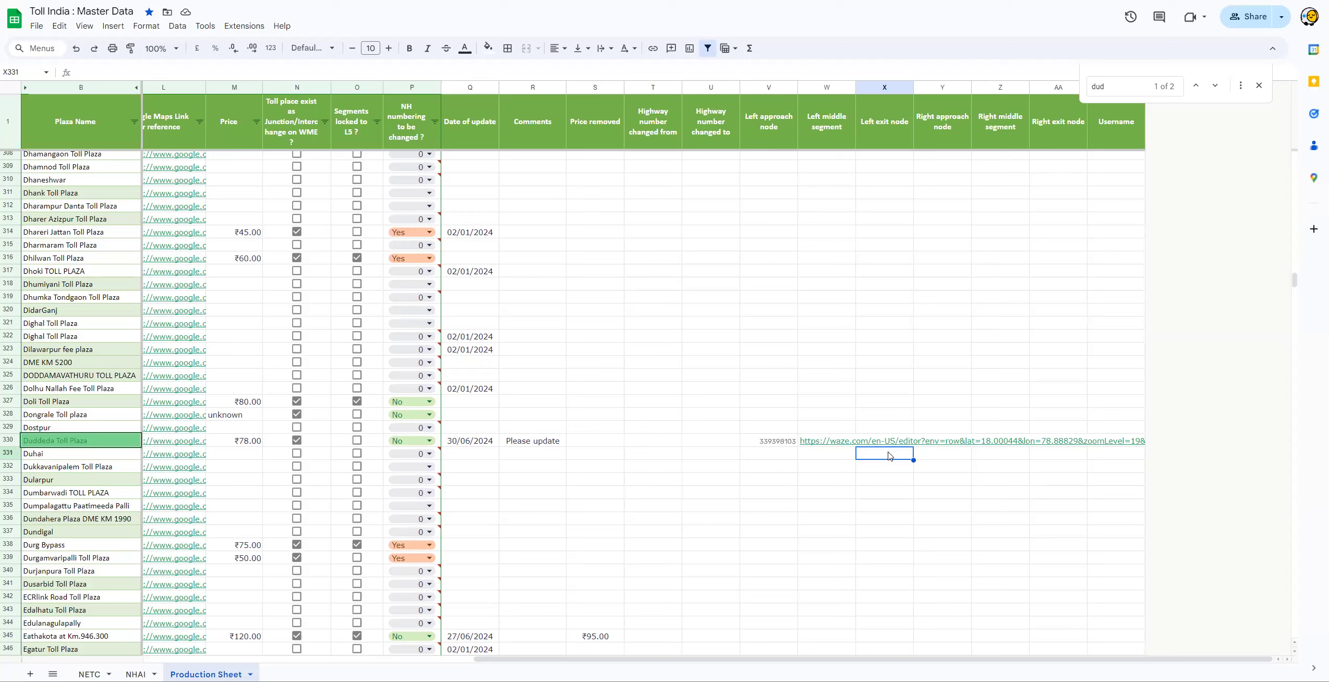
key(Up)
key(ctrl+v)
click(891, 486)
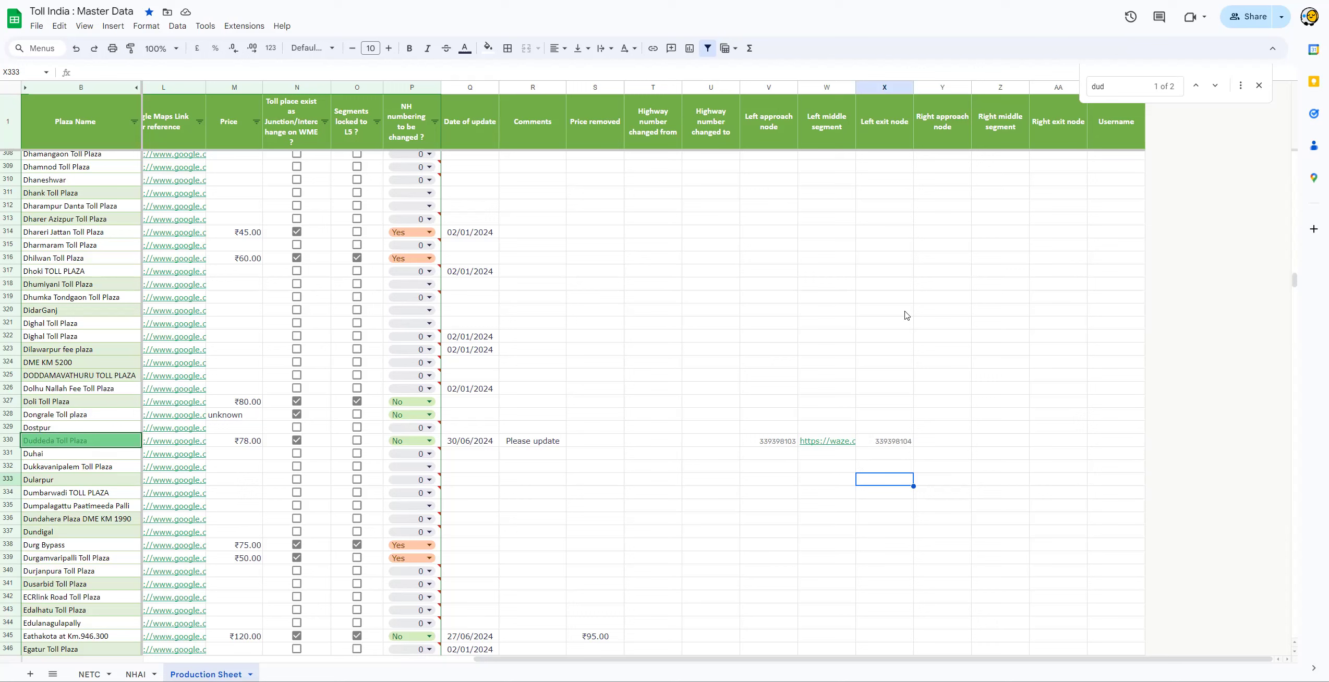
Step: Copy the ID of the right carriageway's node at the toll booths from Waze Map Editor into the row's Right approach node cell
key(ctrl+Tab)
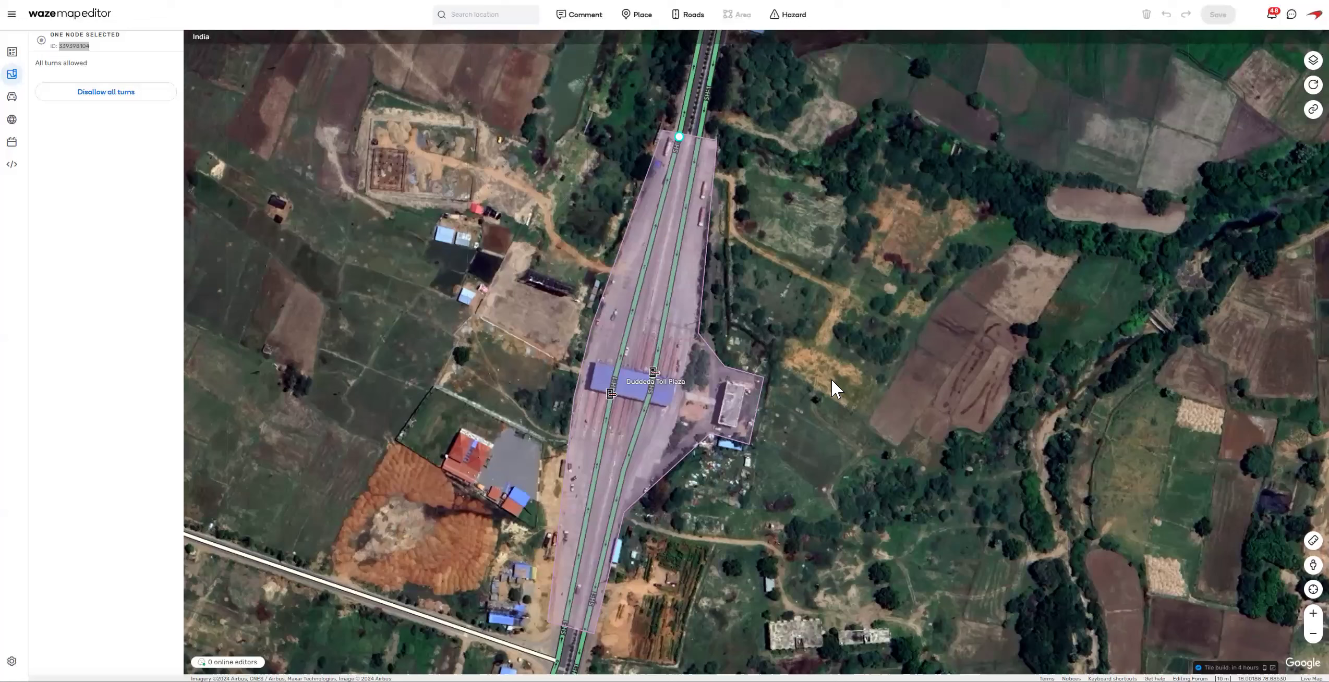
key(Escape)
click(651, 388)
double_click(83, 47)
click(119, 63)
drag(59, 46, 63, 46)
shift+click(89, 48)
key(ctrl+Tab)
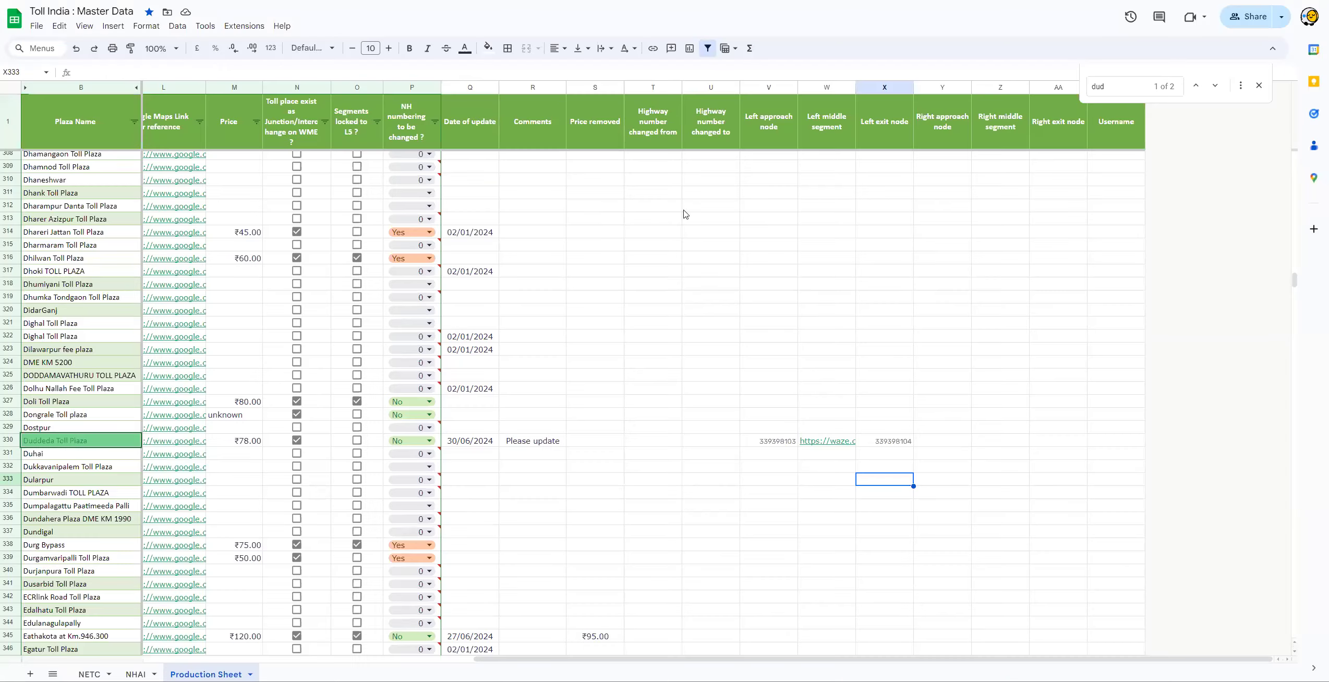
click(950, 444)
key(ctrl+v)
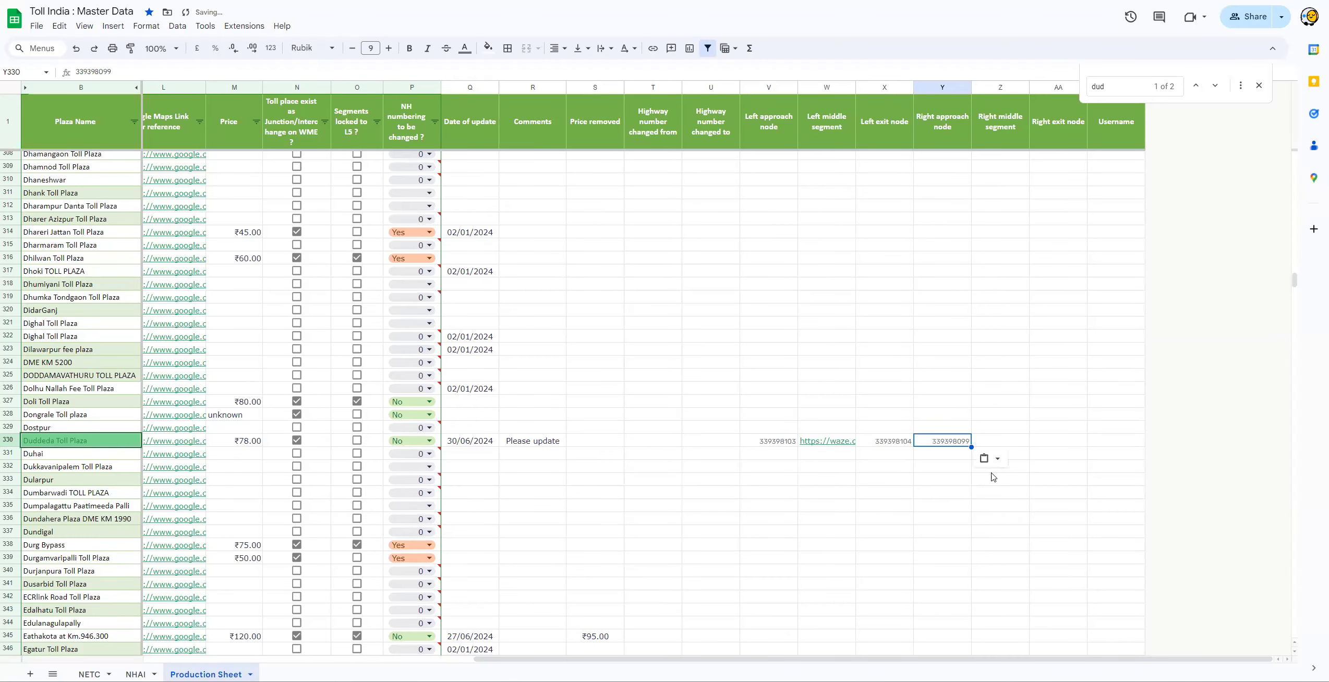
click(1000, 414)
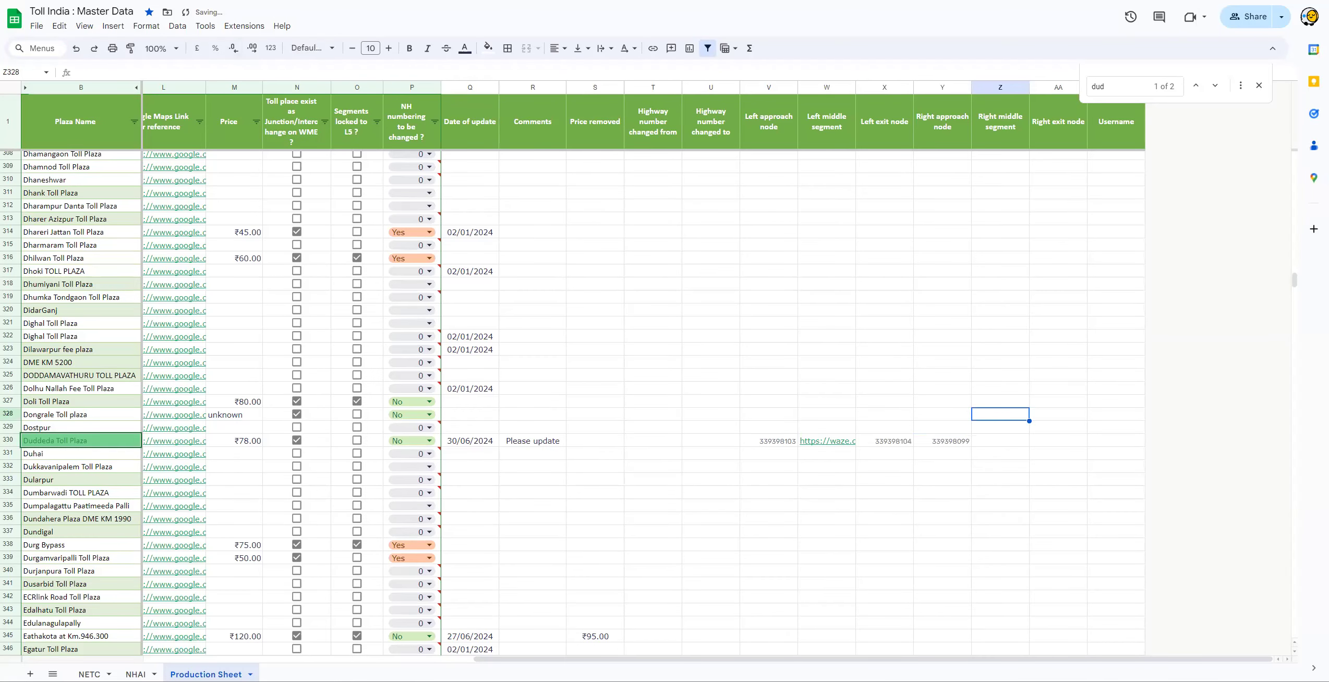
Step: Copy the right carriageway segment's permalink south of the booths into the row's Right middle segment cell, and return to Waze Map Editor
key(ctrl+Tab)
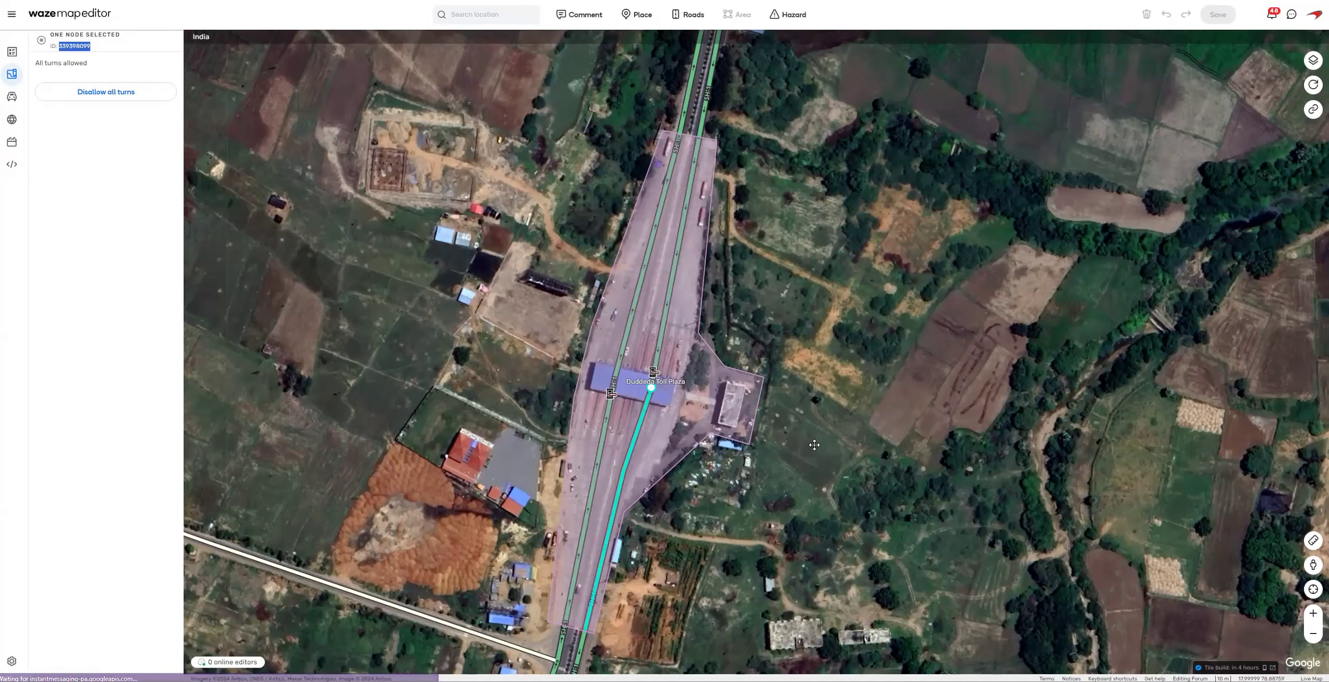
click(637, 431)
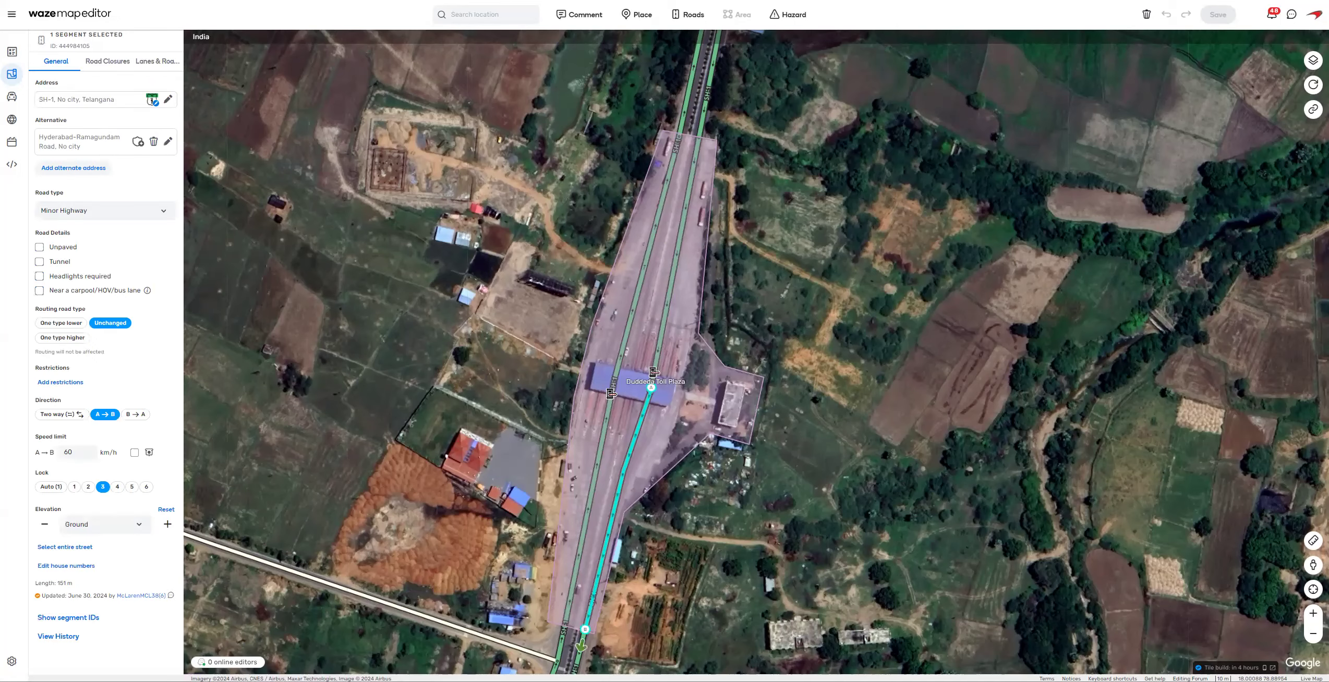
click(1313, 110)
click(1272, 135)
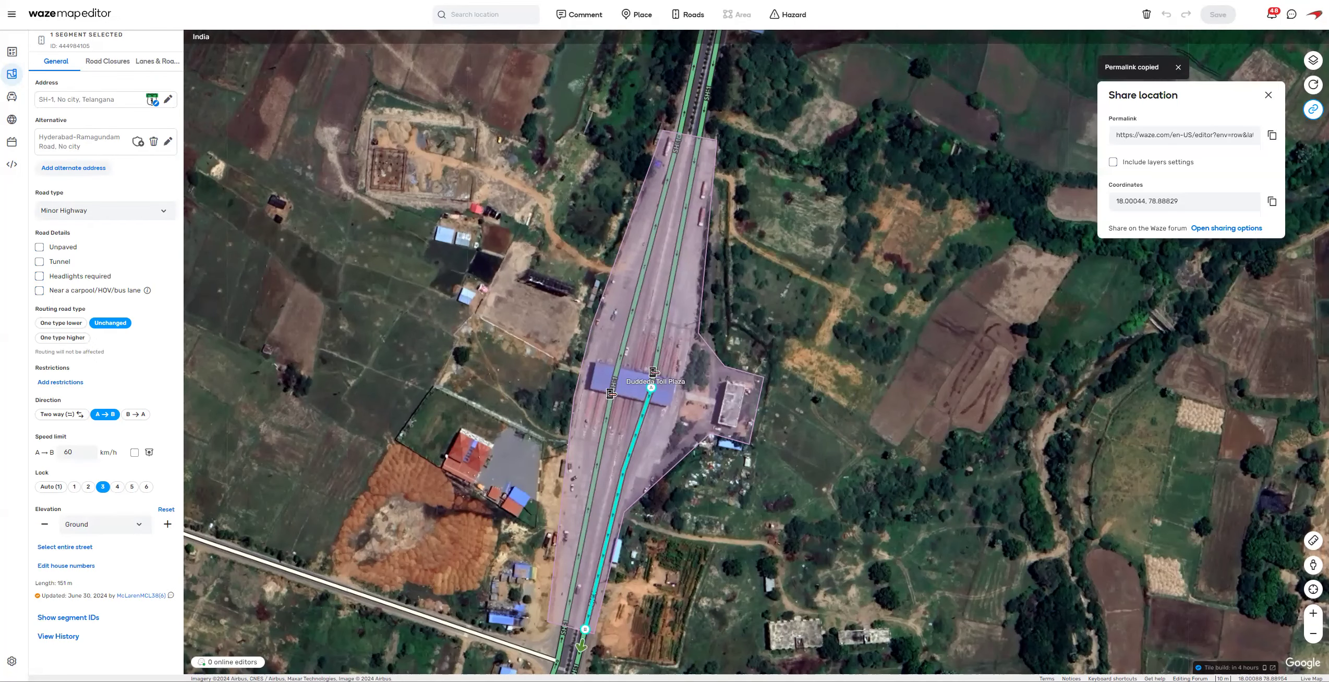
key(ctrl+Tab)
click(1002, 442)
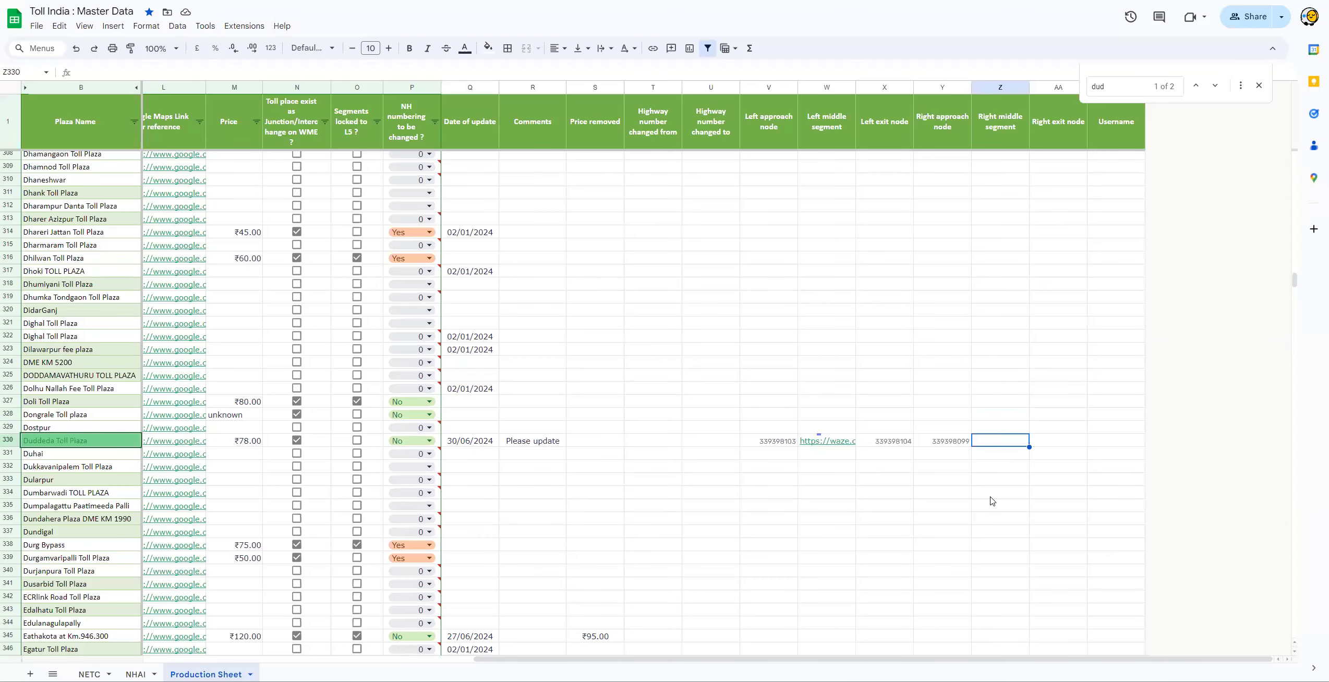
key(ctrl+v)
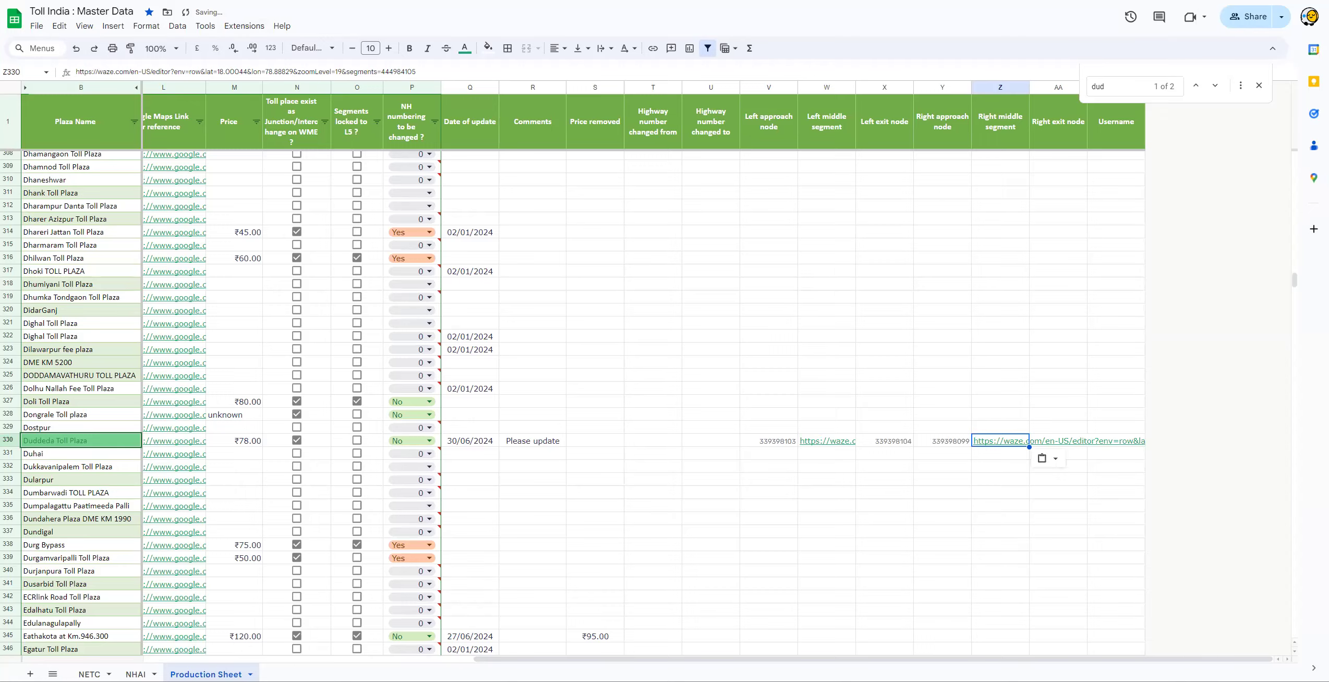
key(ctrl+Tab)
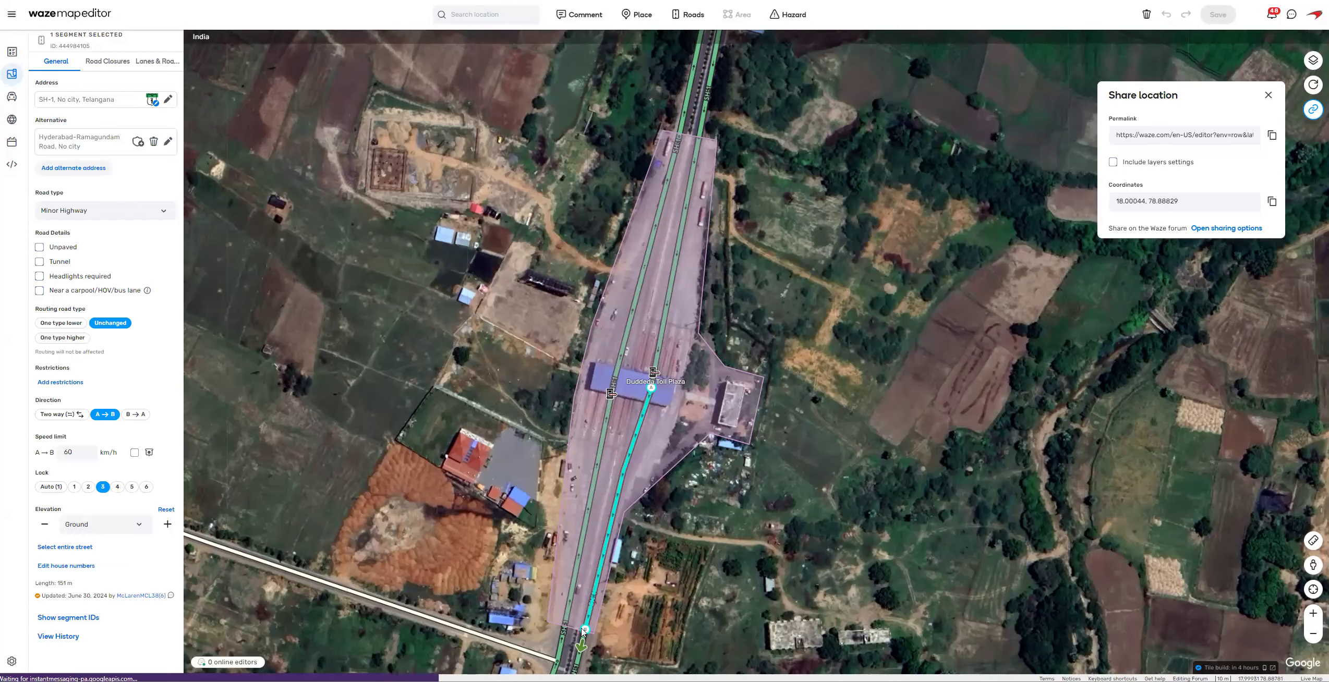
Step: Copy the ID of the node at the right carriageway segment's southern end from Waze Map Editor into the Duddeda row's Right exit node cell
click(763, 555)
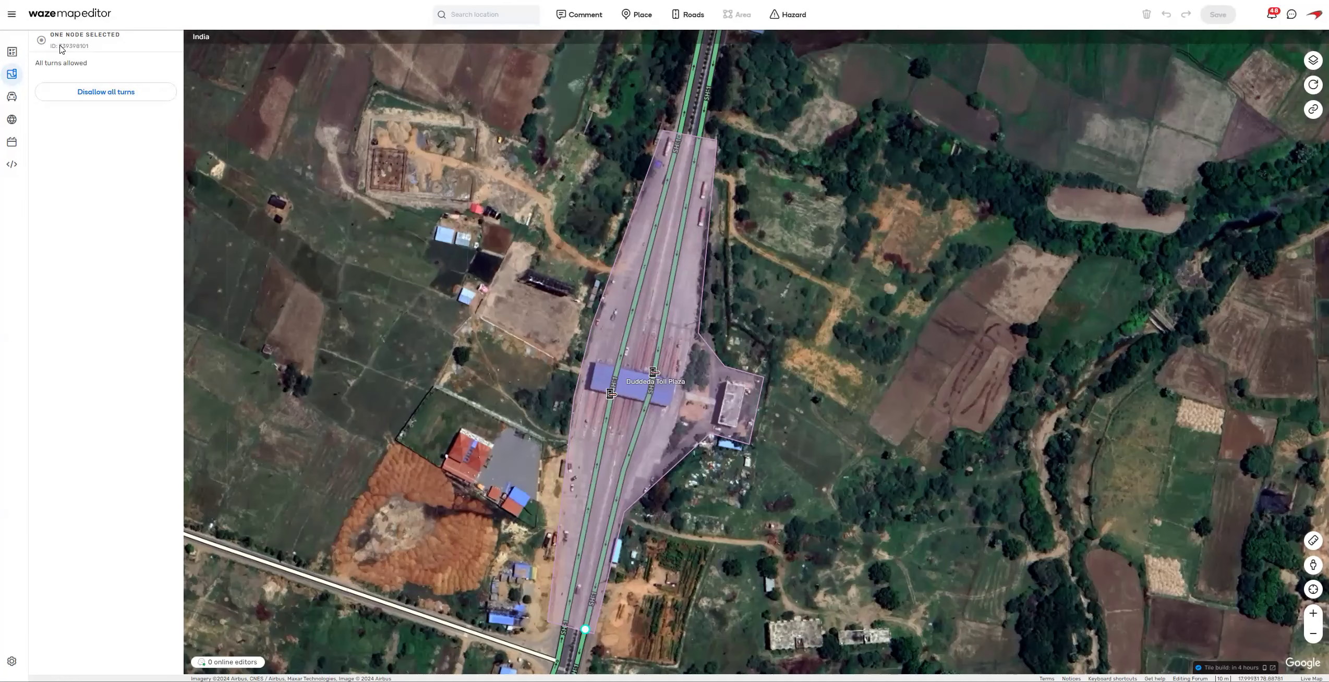
double_click(88, 46)
click(227, 0)
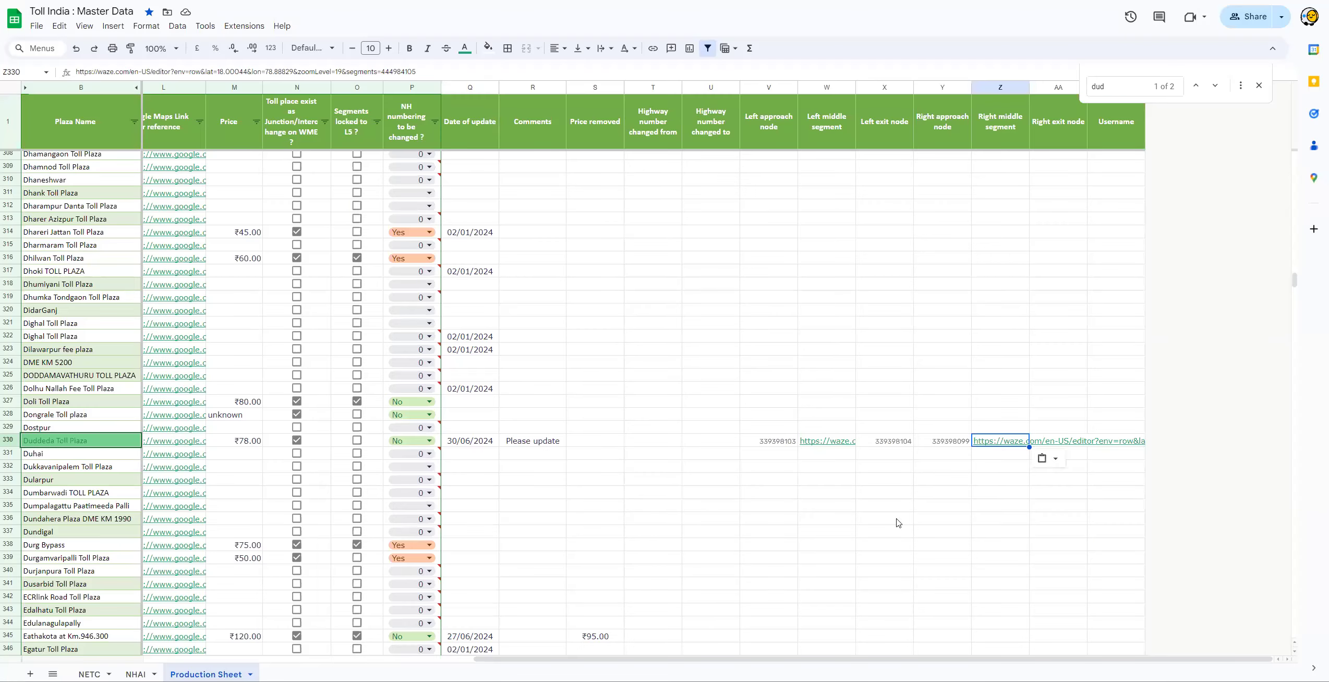
click(1076, 508)
key(Up)
key(Up)
key(Up)
key(Up)
key(Up)
key(ctrl+v)
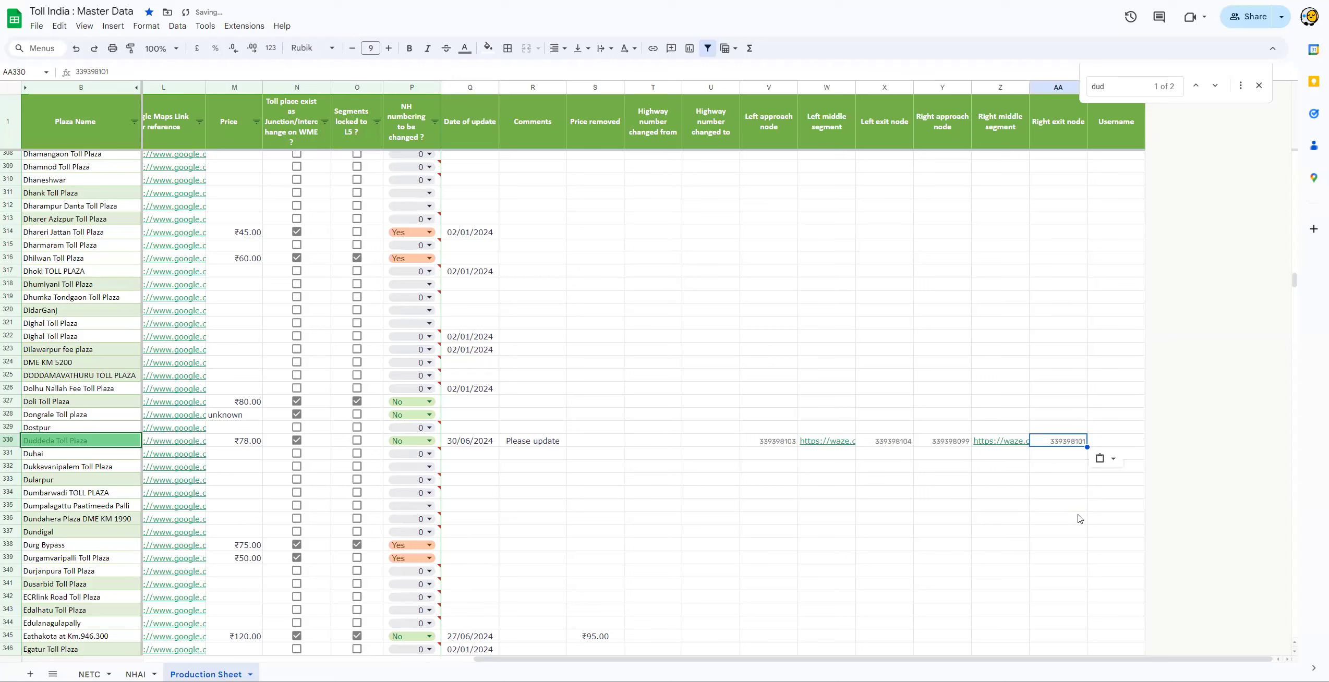
Step: Enter the editor's username in the Duddeda row's Username cell, and return to Waze Map Editor
key(Tab)
text(NaviWolv)
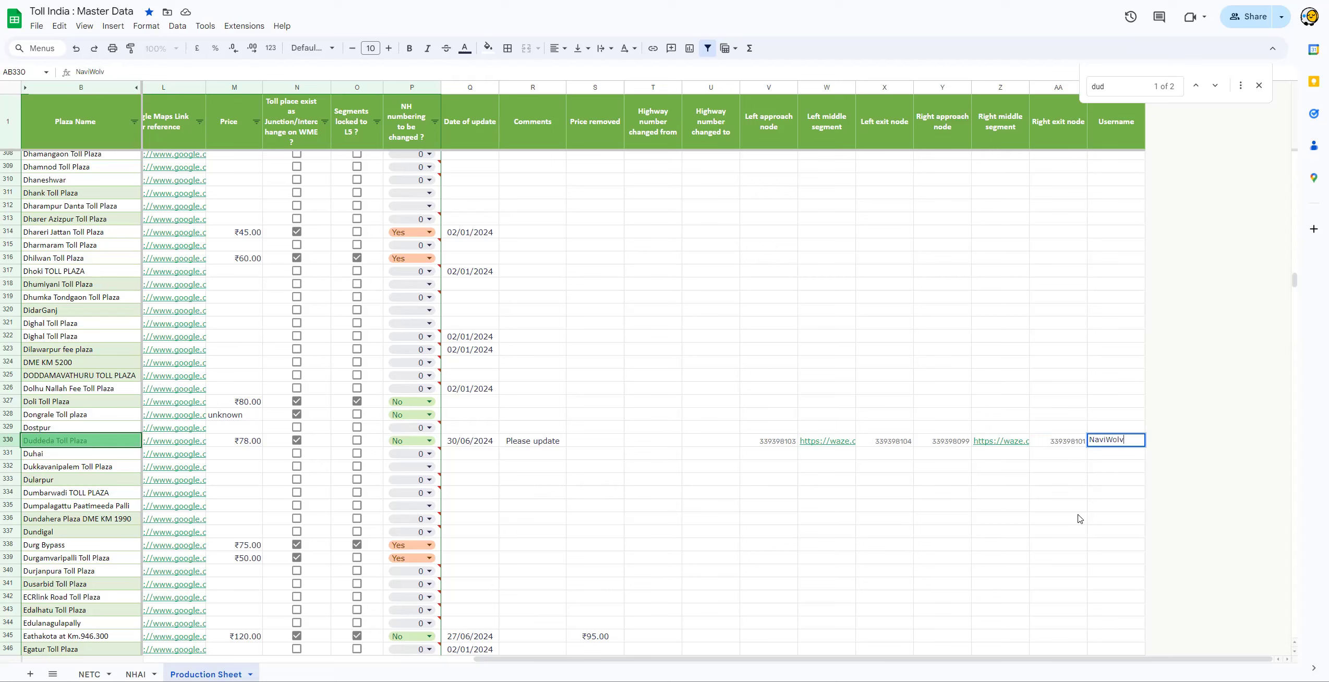
key(Return)
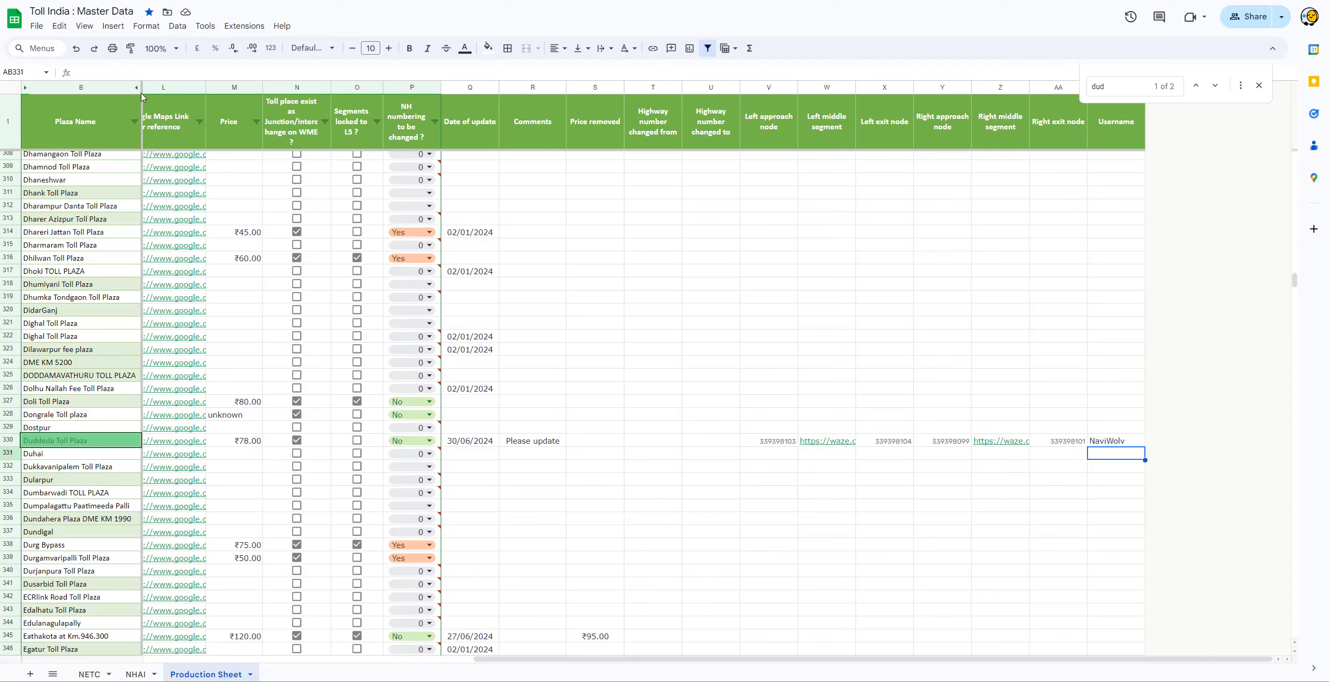
key(ctrl+Tab)
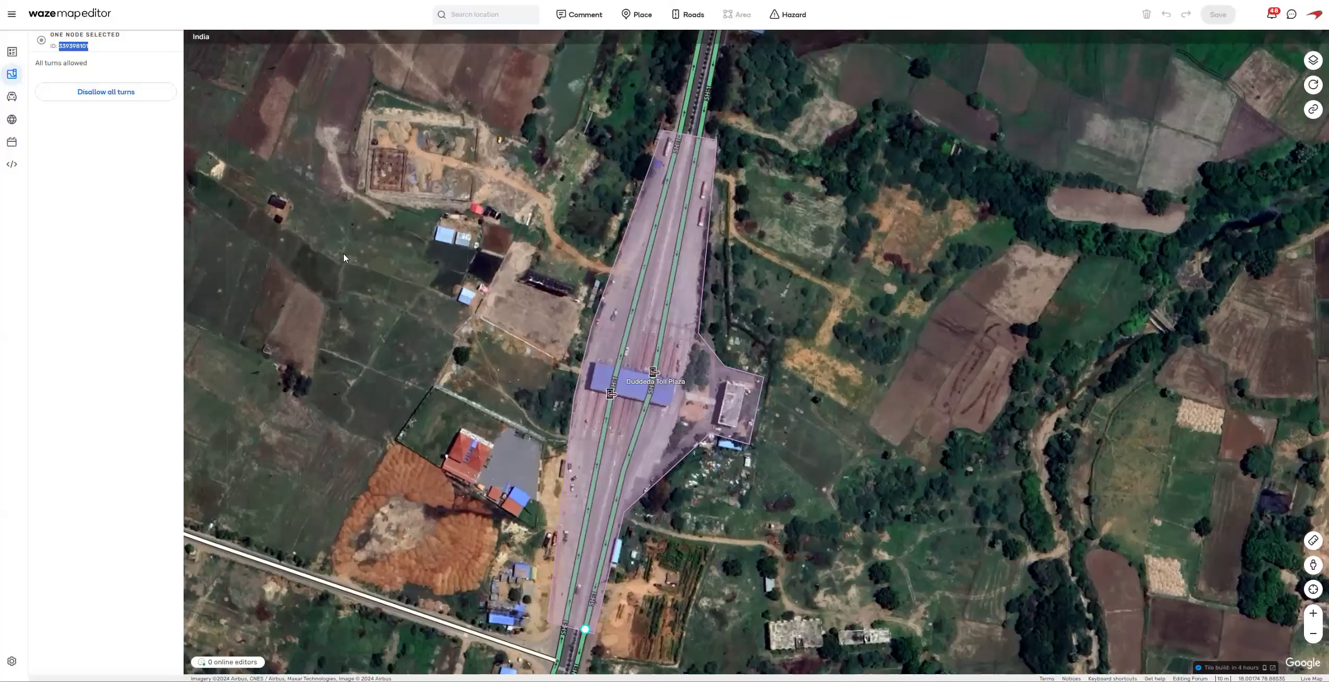